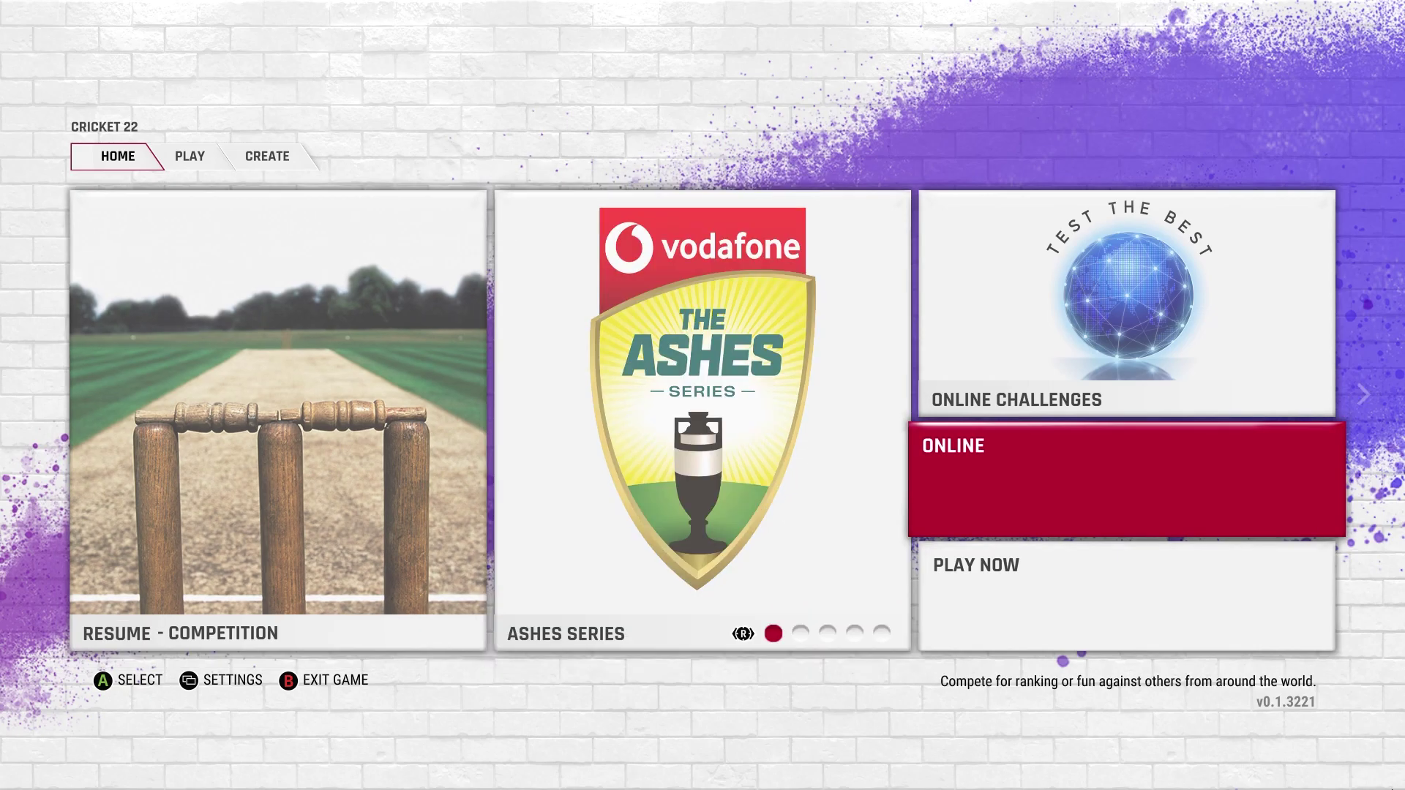
# Open the community creations search from the Create section
pyautogui.press('Right')
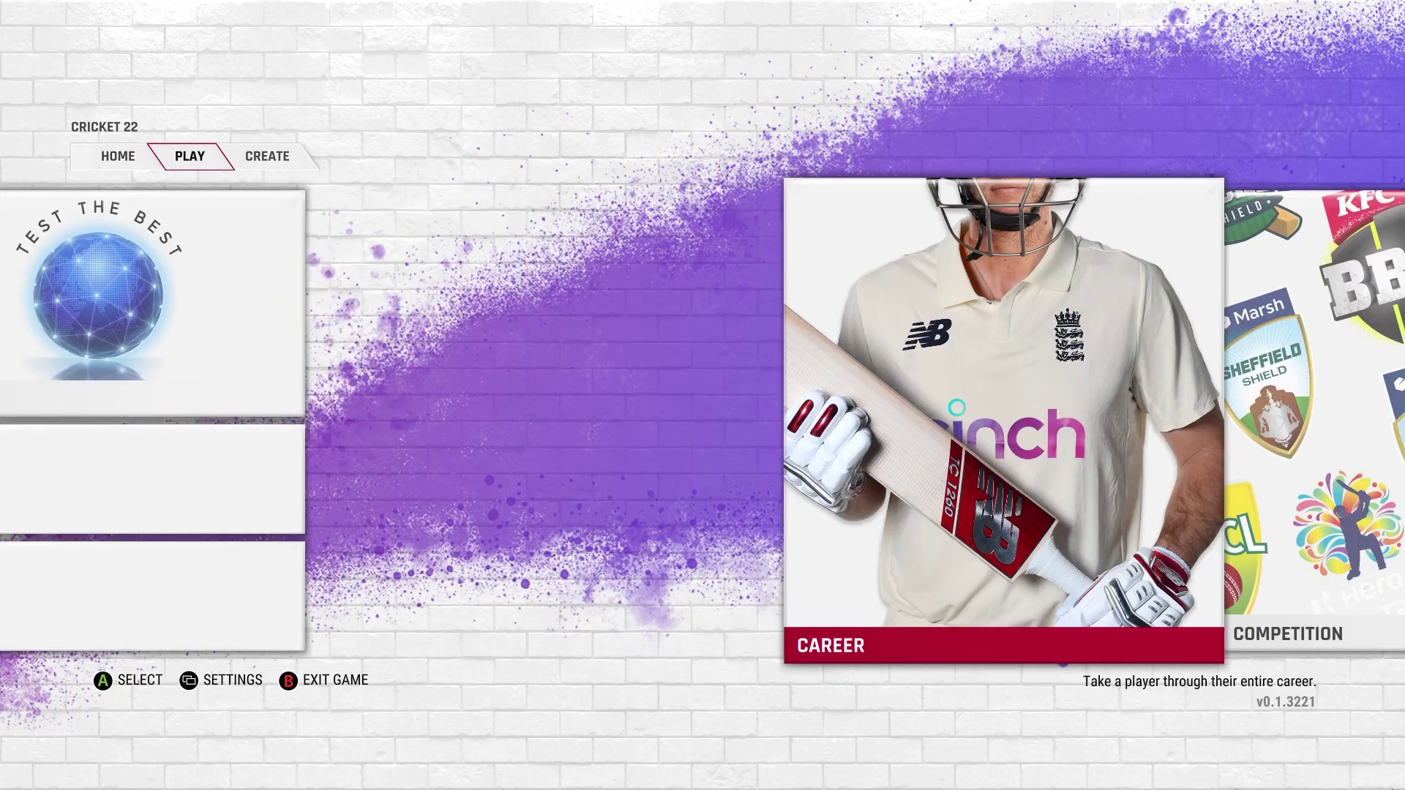
pyautogui.press('Right')
pyautogui.press('Right')
pyautogui.press('Right')
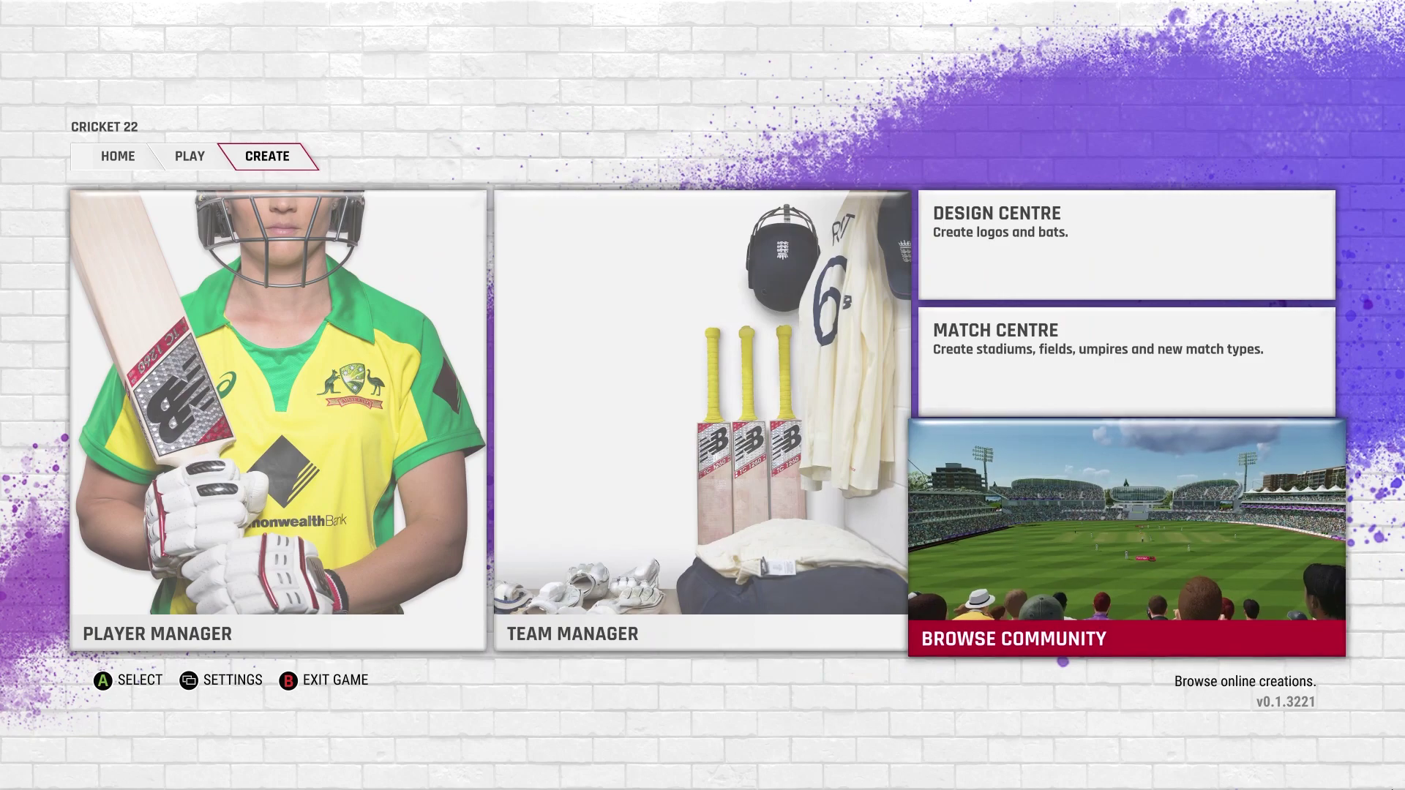
pyautogui.press('Return')
pyautogui.press('Return')
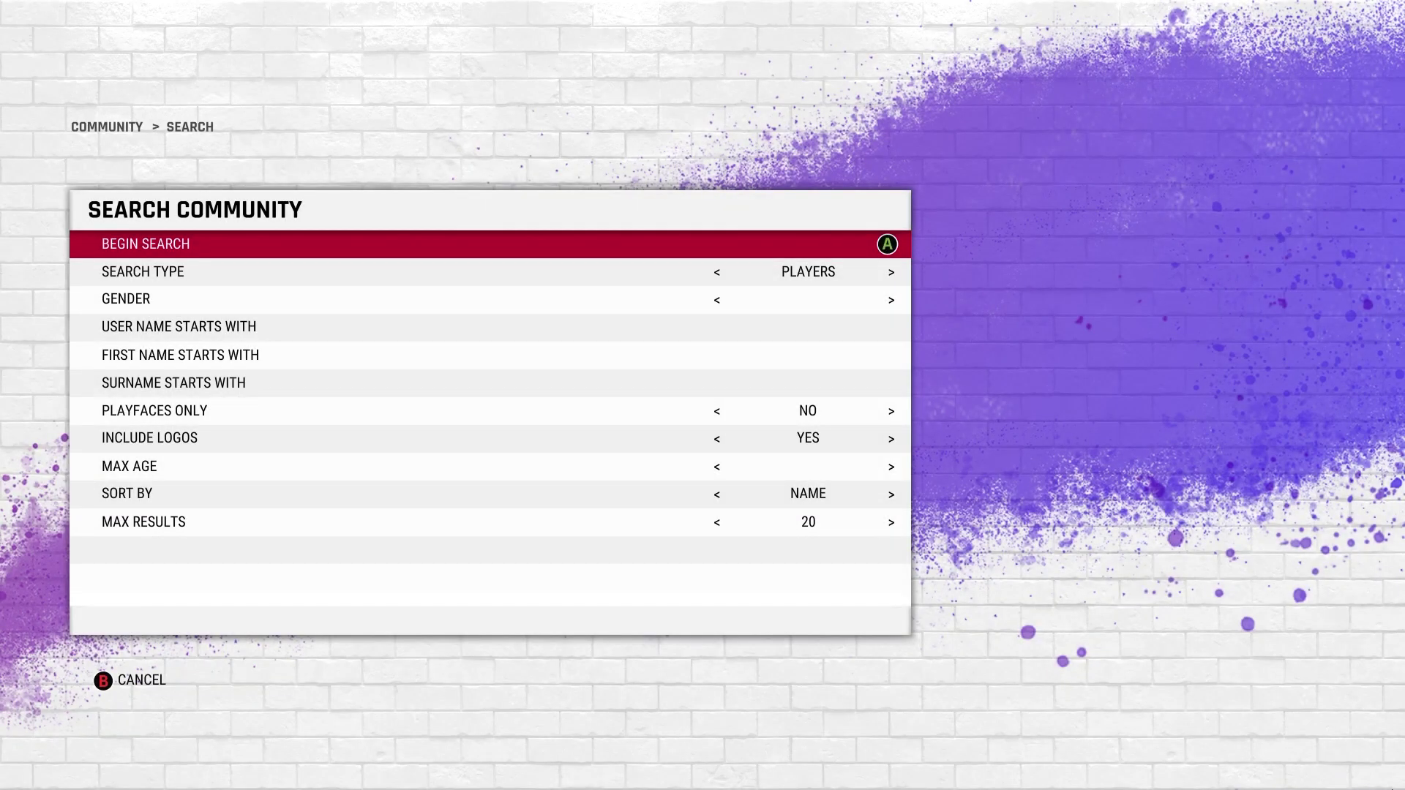
# Set the community search type to Teams
pyautogui.press('Down')
pyautogui.press('Left')
pyautogui.press('Left')
pyautogui.press('Left')
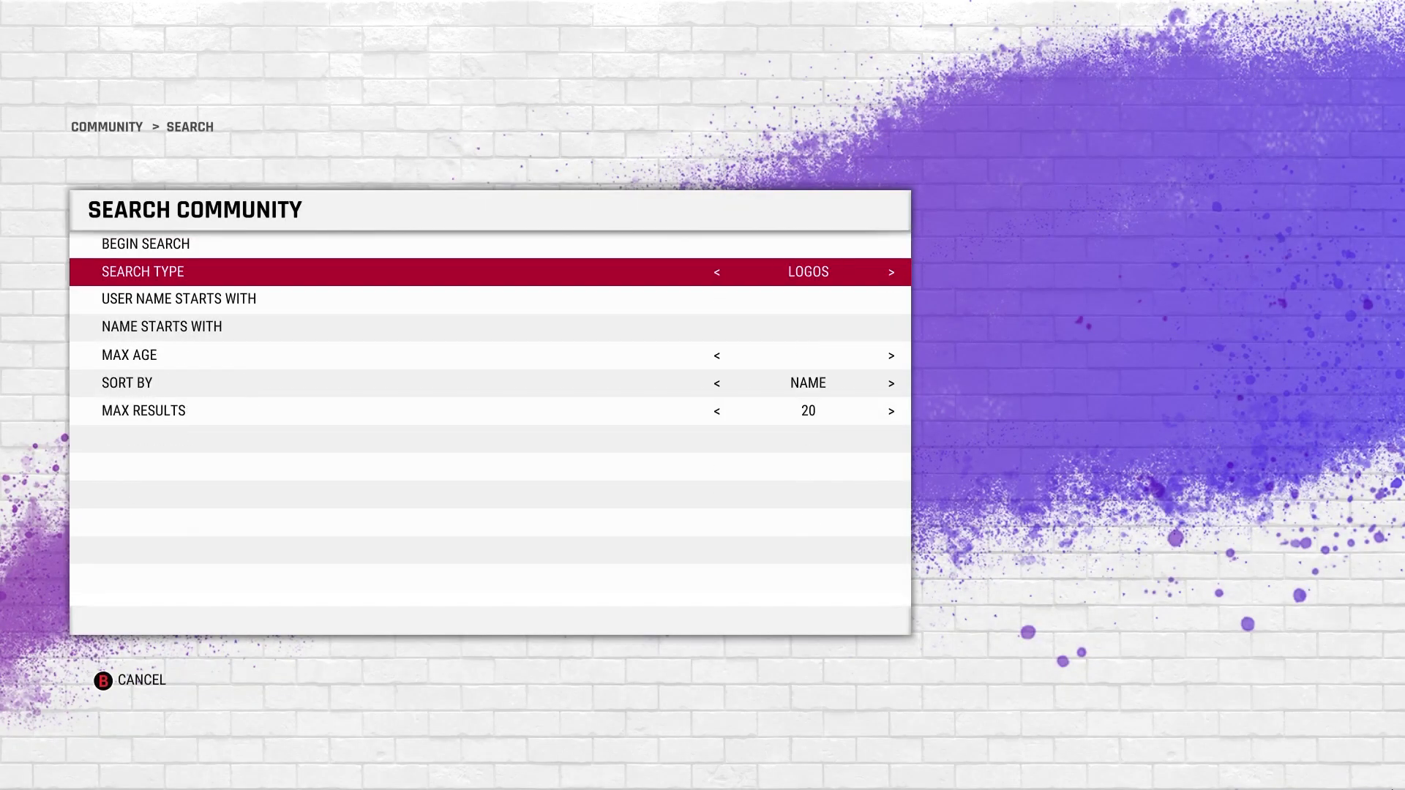
pyautogui.press('Left')
# Filter the team search by the first creator's user name
pyautogui.press('Down')
pyautogui.press('Down')
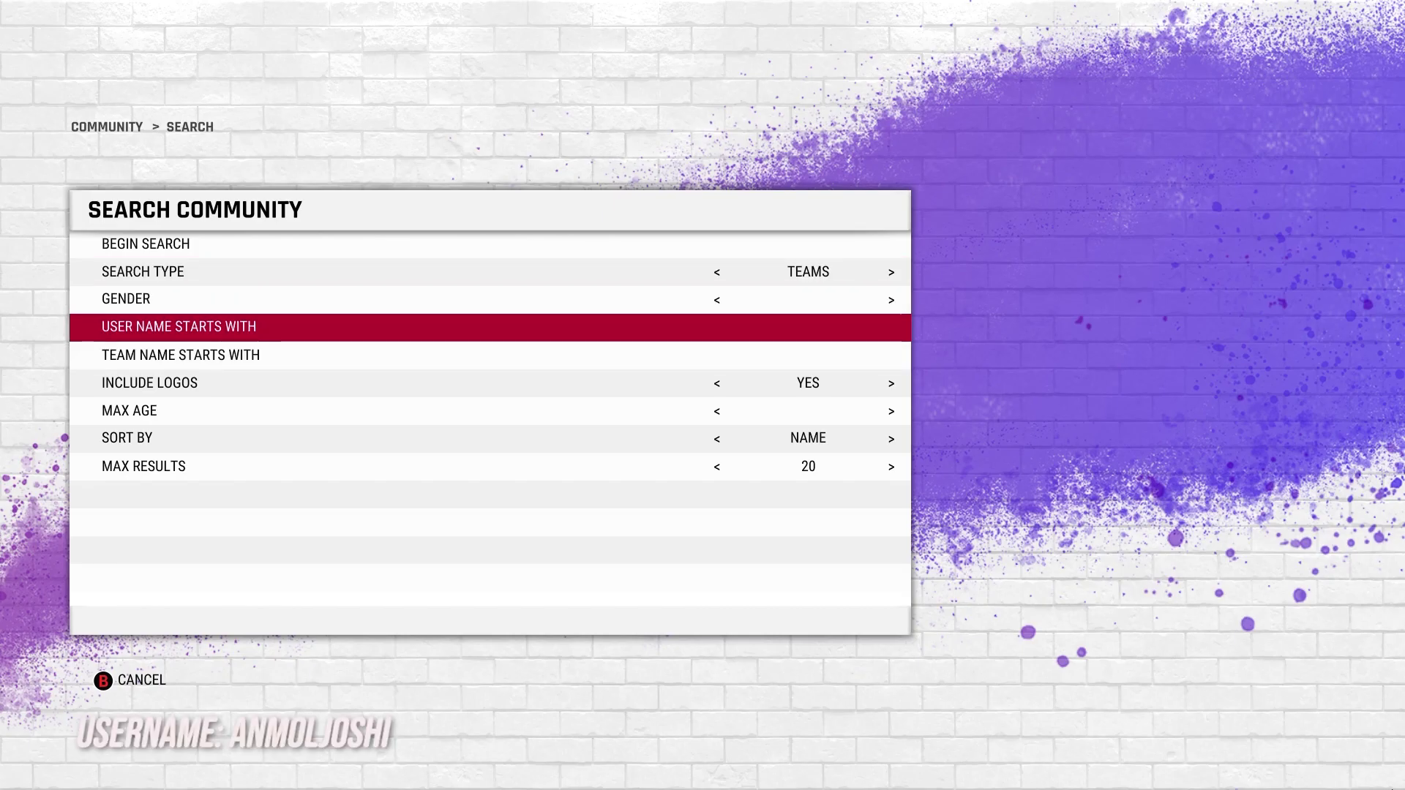
pyautogui.press('Return')
pyautogui.write('an')
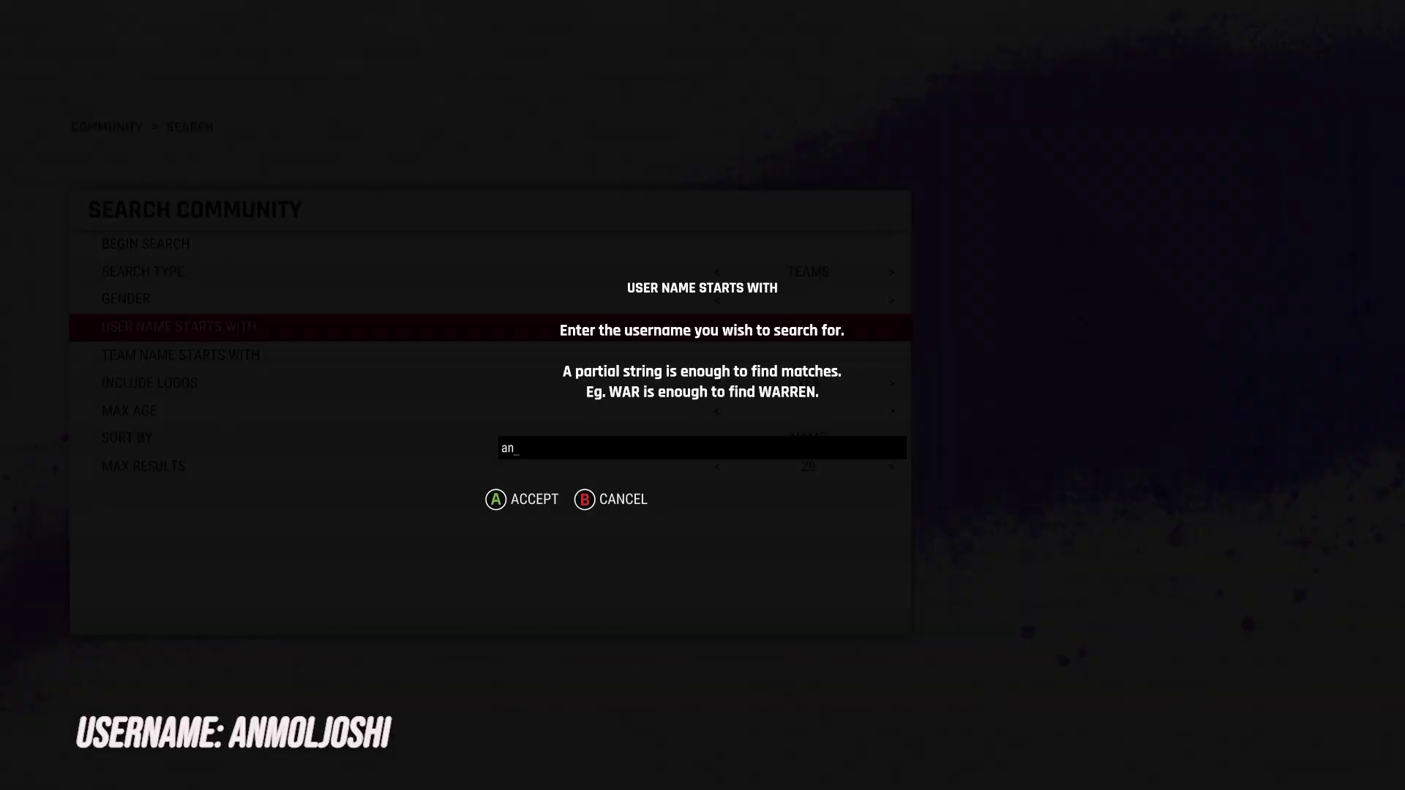
pyautogui.write('moljo')
pyautogui.press('Return')
# Sort the team search by date and run it with a maximum of 20 results
pyautogui.press('Down')
pyautogui.press('Down')
pyautogui.press('Down')
pyautogui.press('Down')
pyautogui.press('Left')
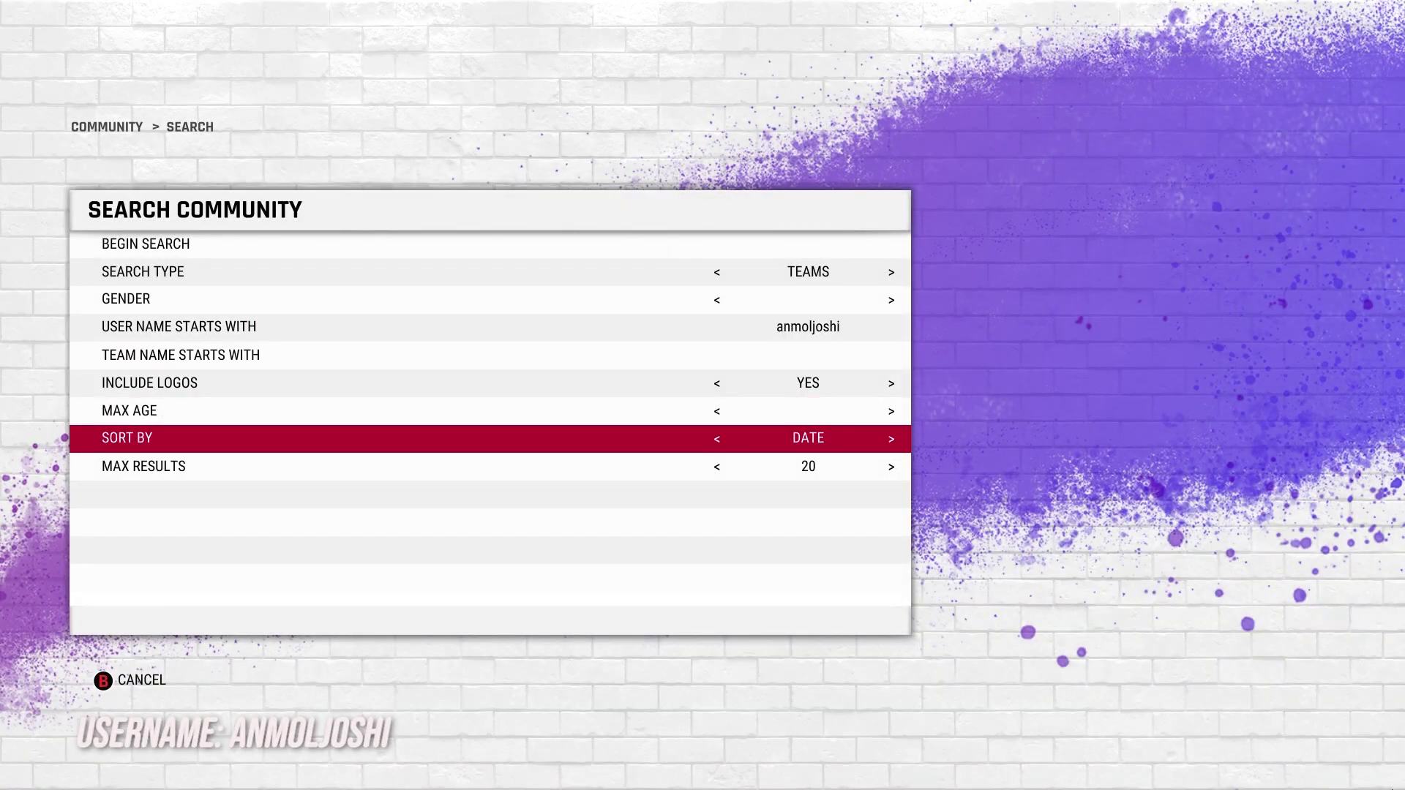
pyautogui.press('Down')
pyautogui.press('Down')
pyautogui.press('Return')
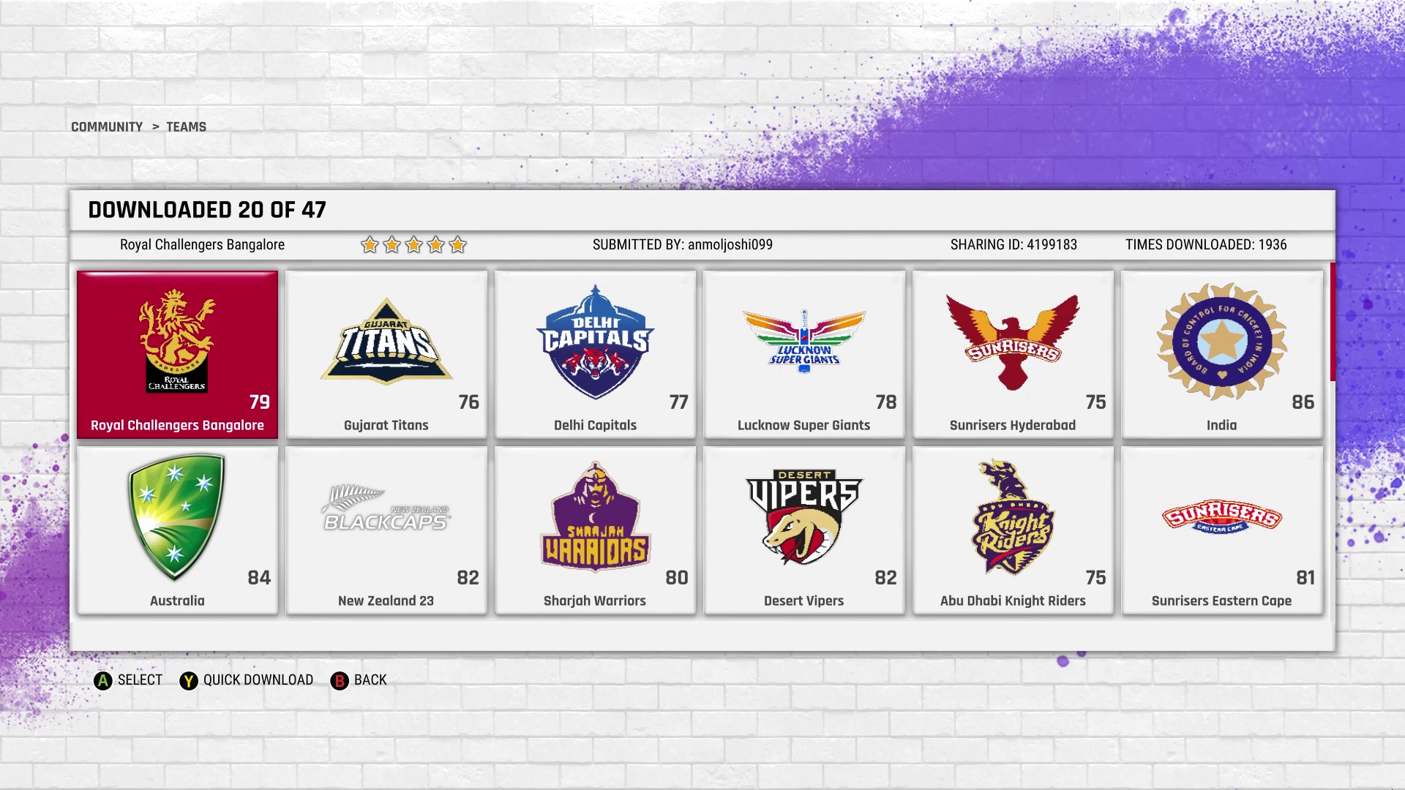
# Look through the creator's team results, including the Indian franchise teams from Royal Challengers Bangalore to Rajasthan Royals
pyautogui.press('Right')
pyautogui.press('Right')
pyautogui.press('Right')
pyautogui.press('Right')
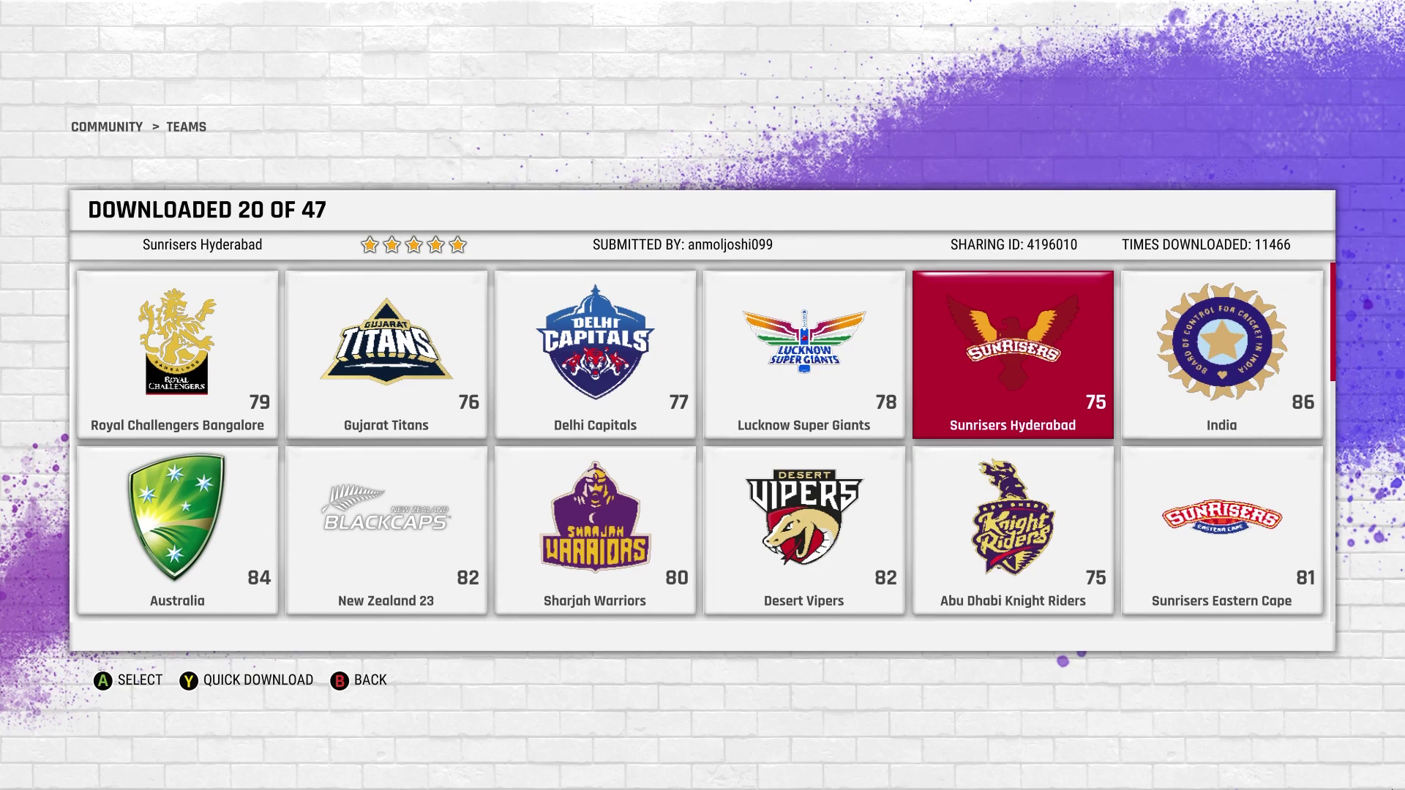
pyautogui.press('Left')
pyautogui.press('Left')
pyautogui.press('Left')
pyautogui.press('Left')
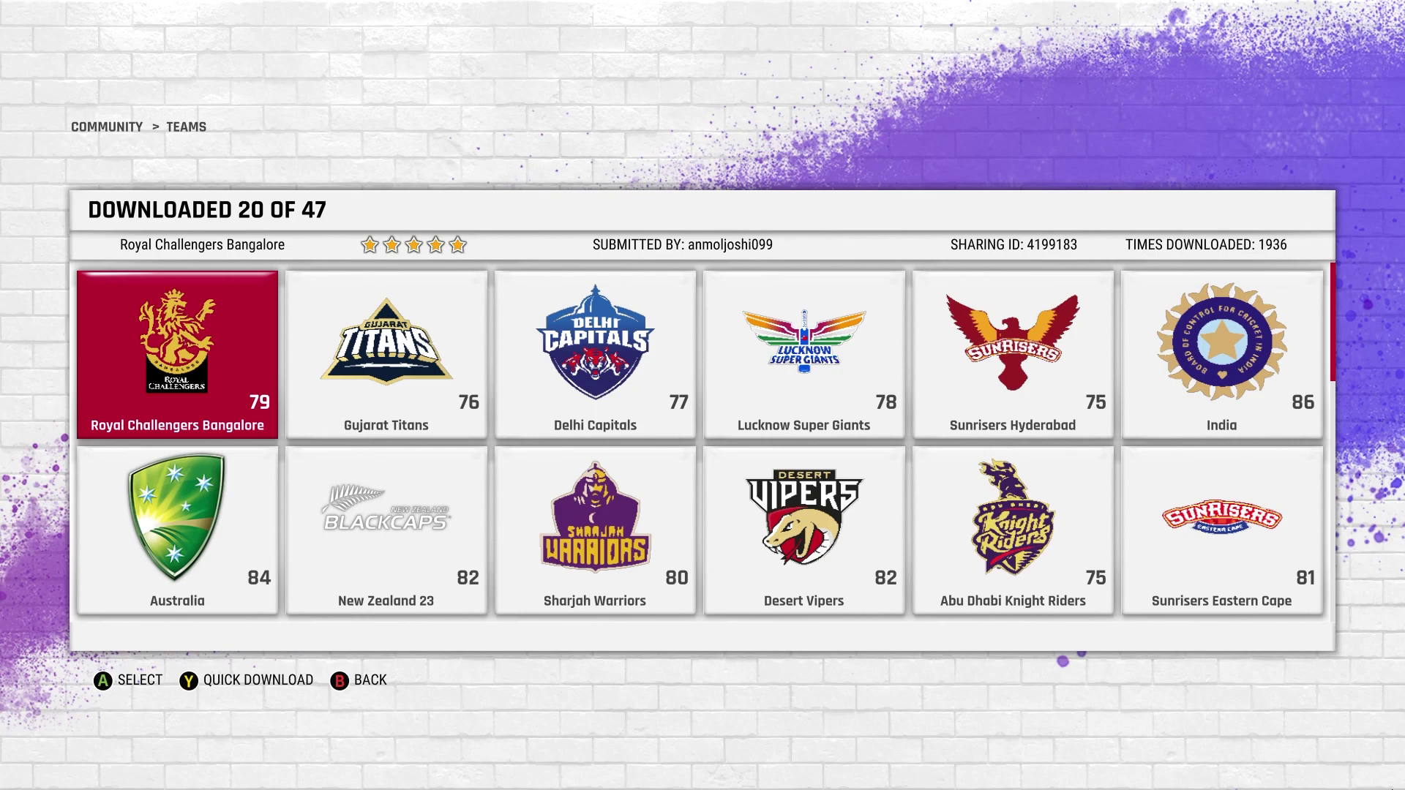
pyautogui.press('Right')
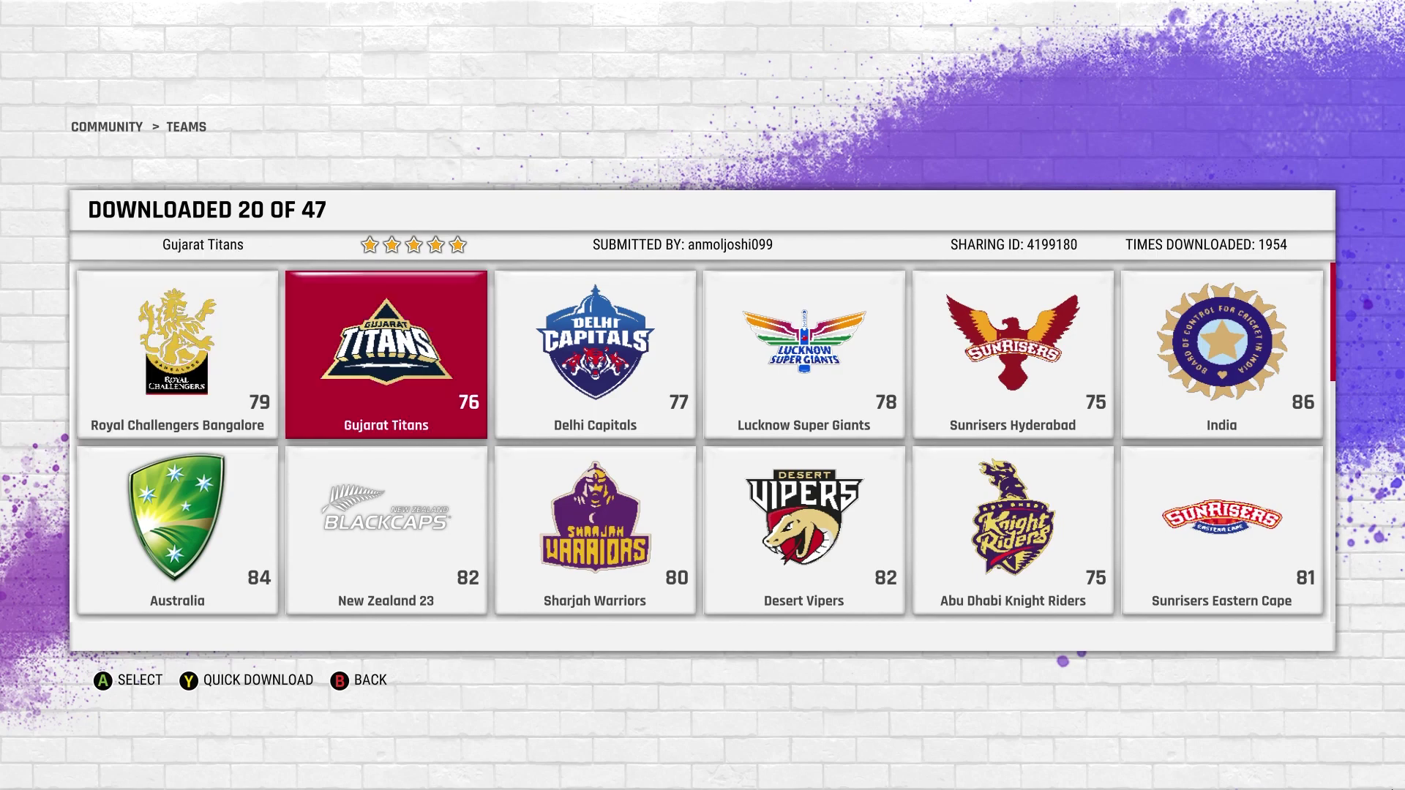
pyautogui.press('Right')
pyautogui.press('Right')
pyautogui.press('Return')
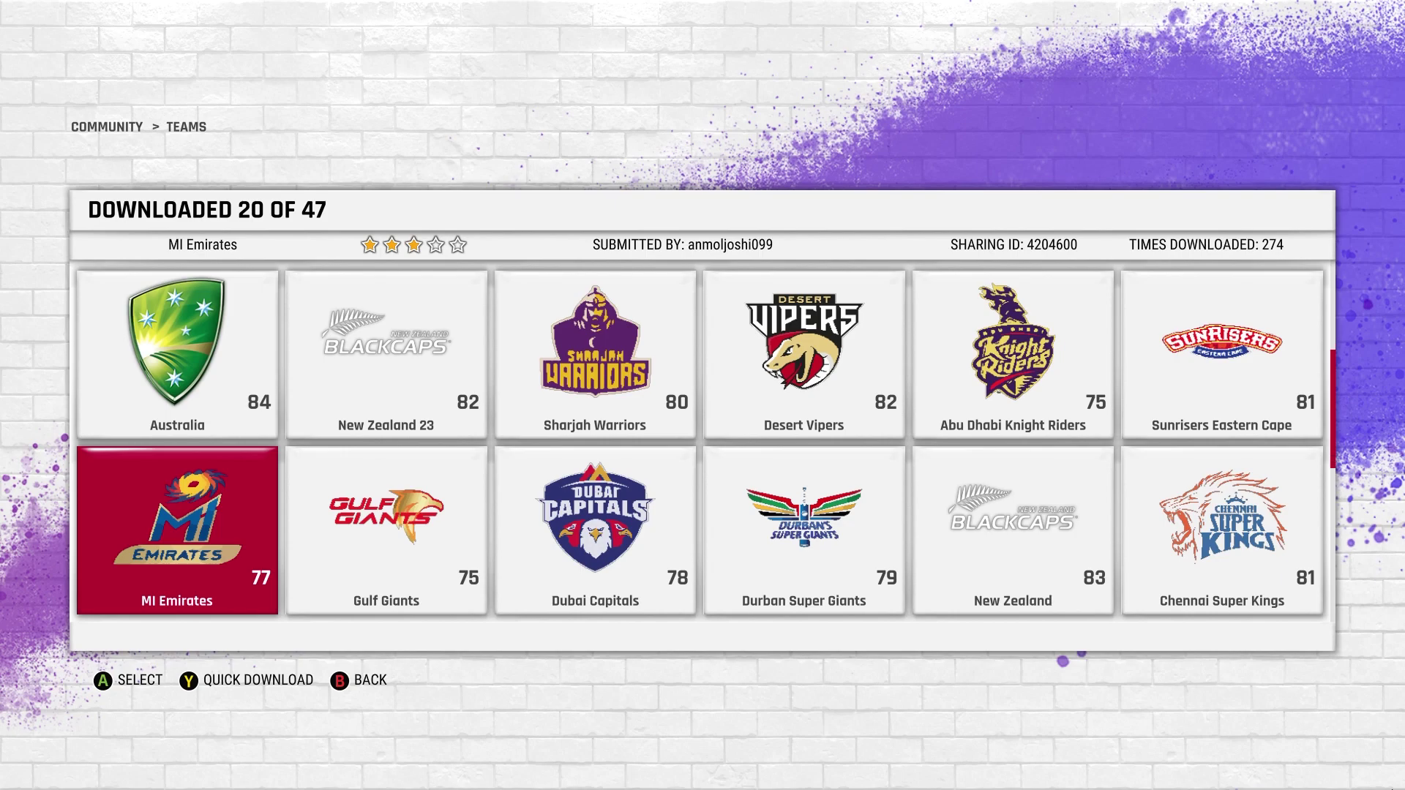
pyautogui.press('Down')
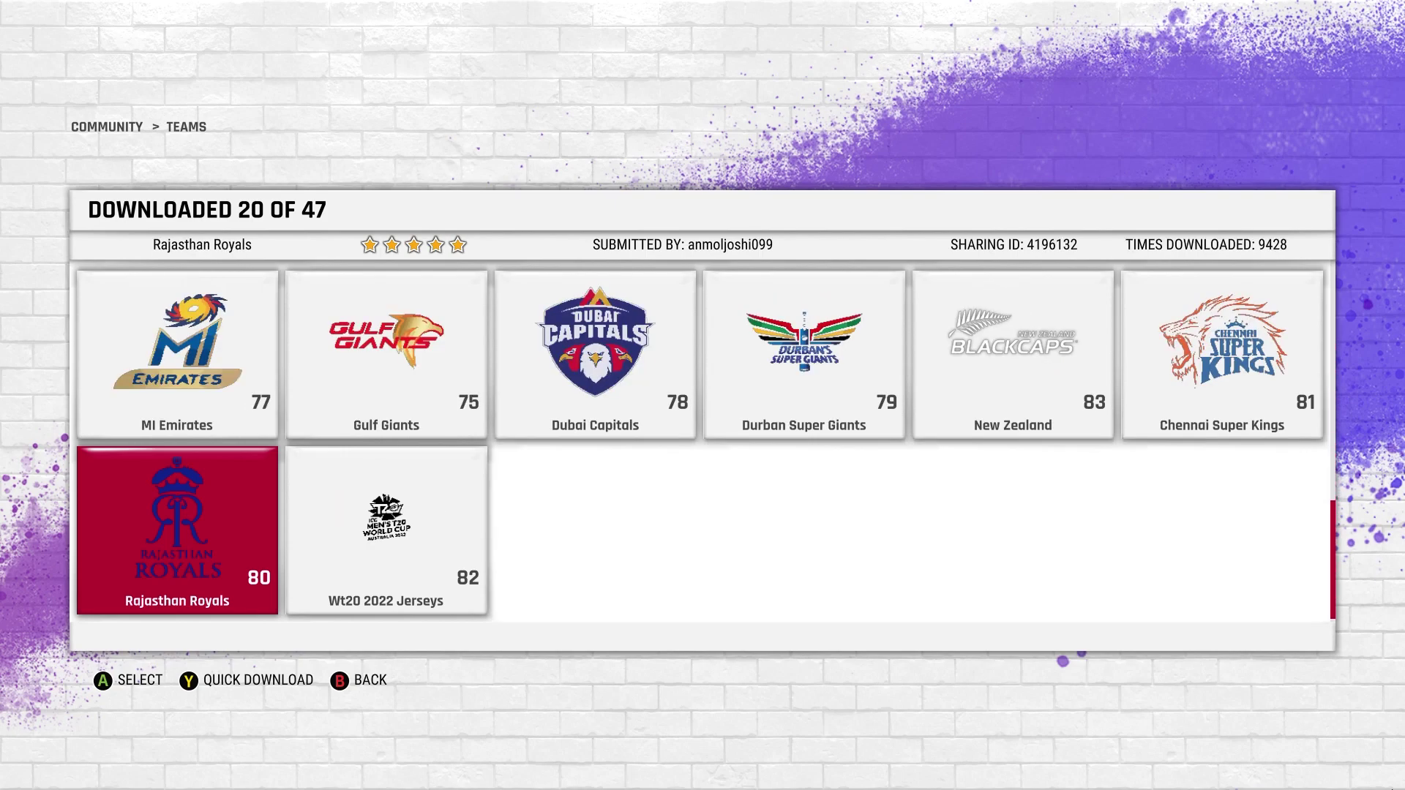
pyautogui.press('Down')
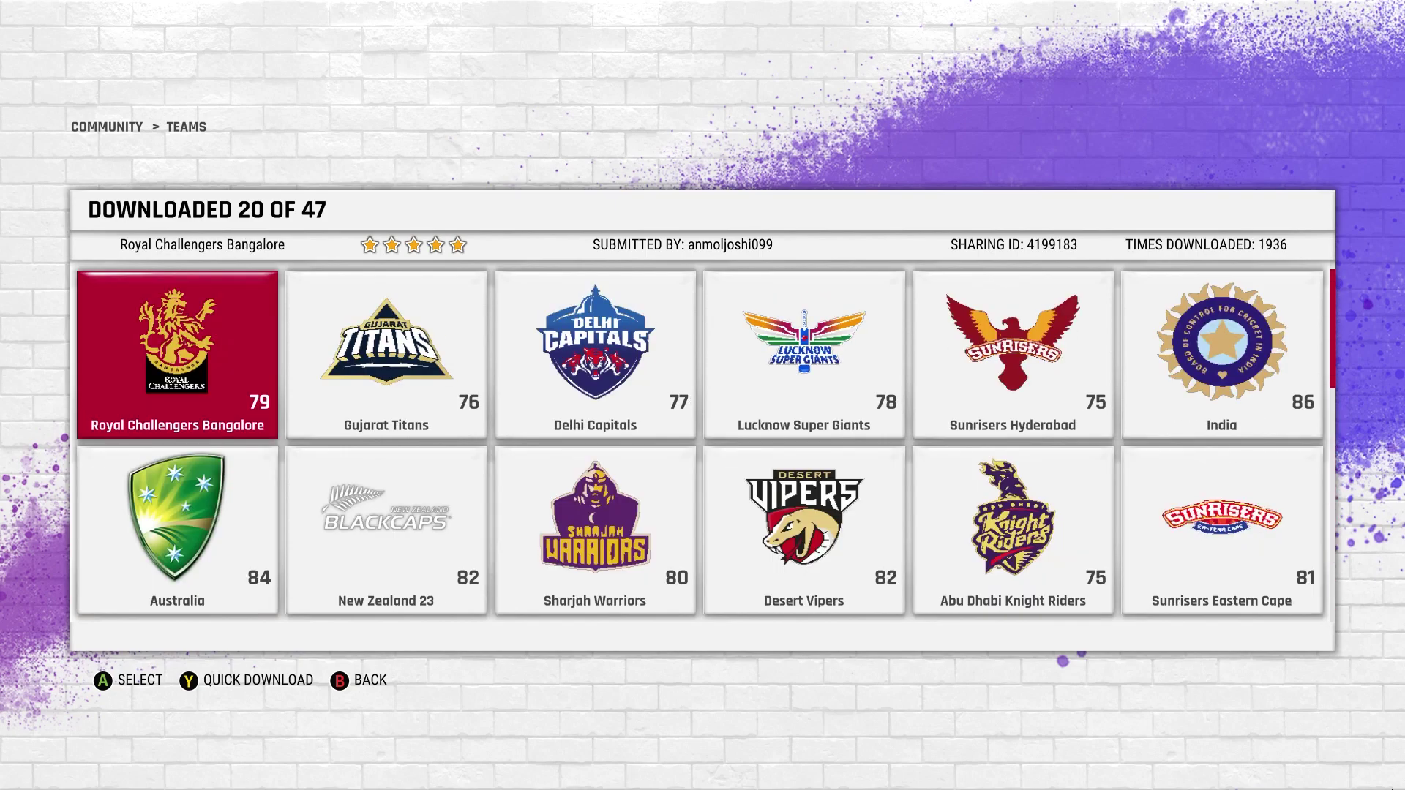
# Return from the team results to the community search settings
pyautogui.press('Escape')
pyautogui.press('Down')
pyautogui.press('Down')
pyautogui.press('Down')
pyautogui.press('Down')
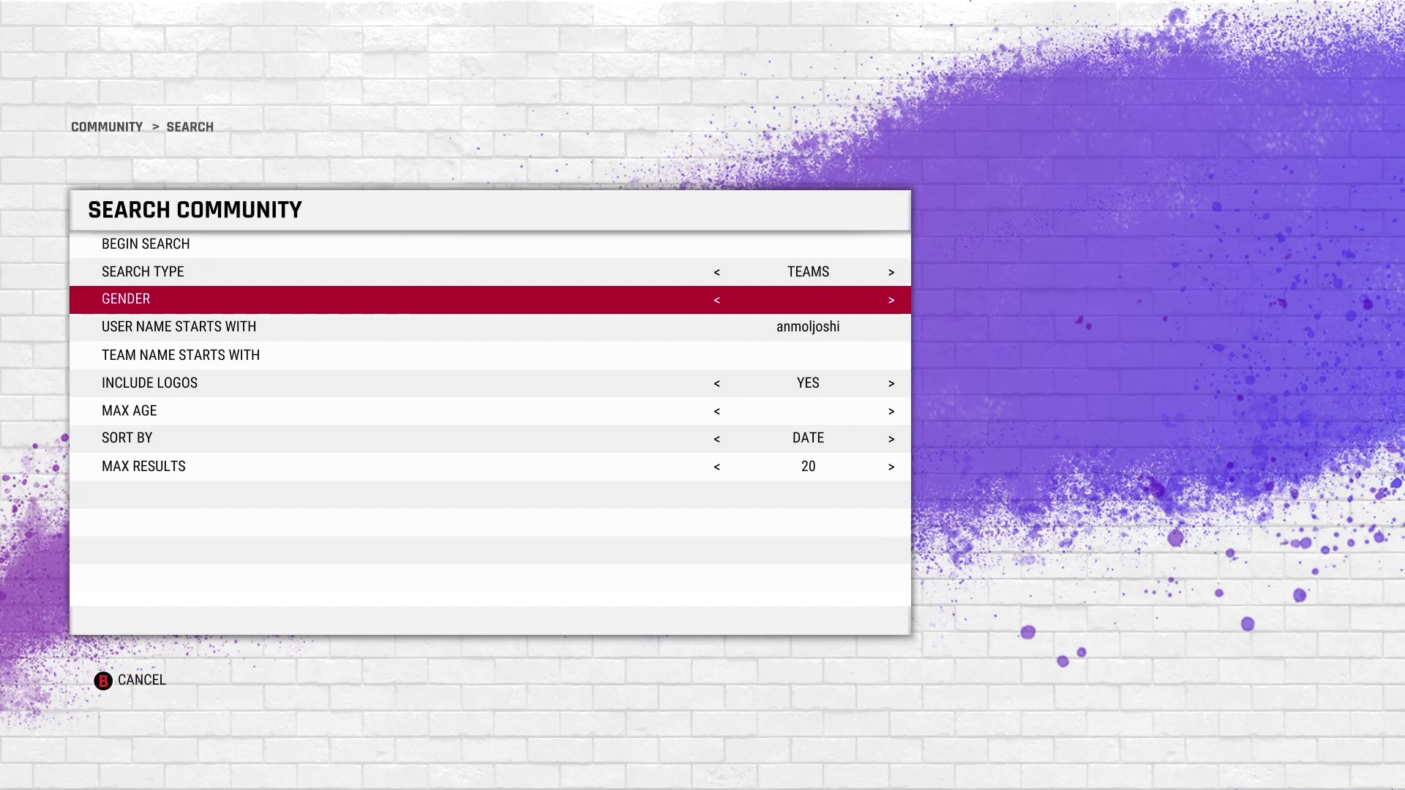
pyautogui.press('Up')
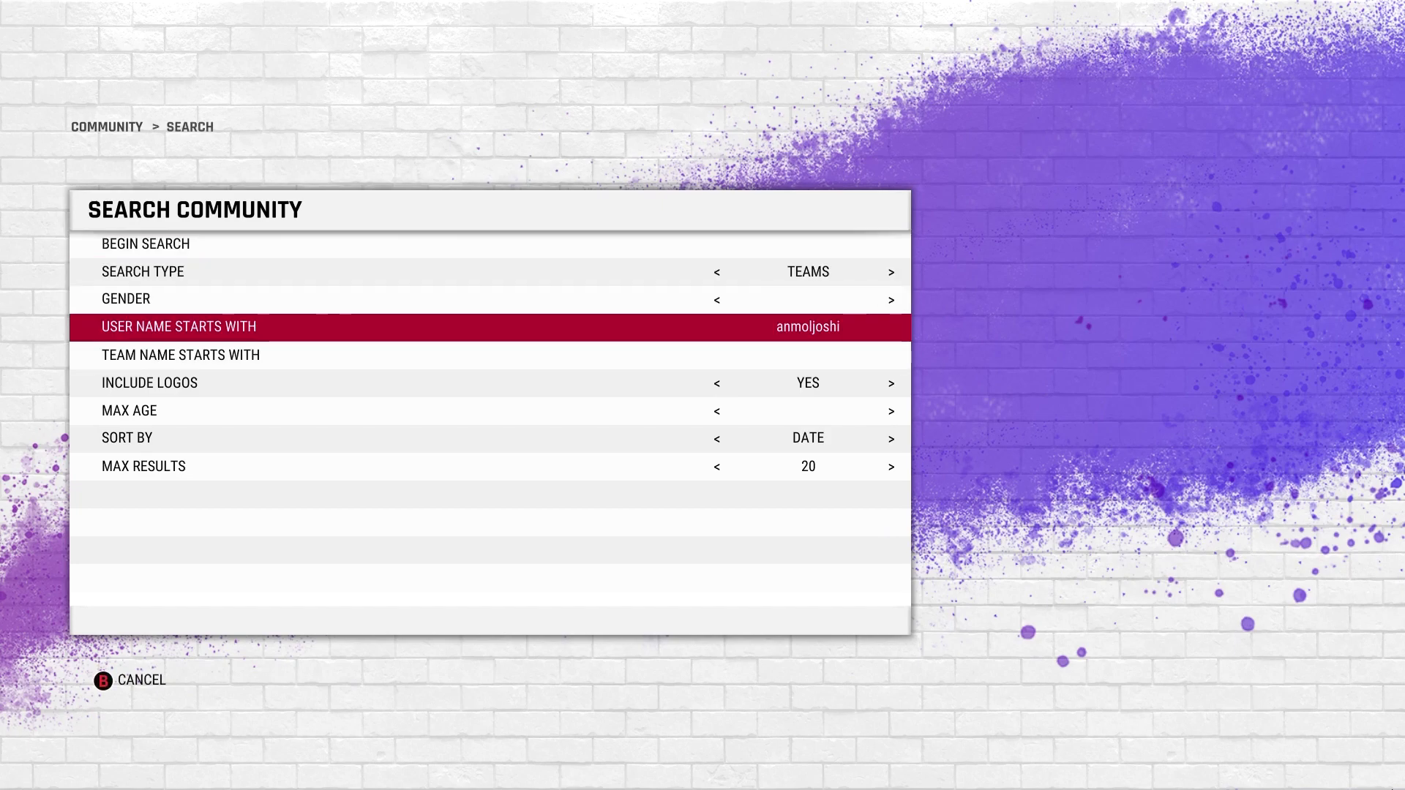
pyautogui.press('Down')
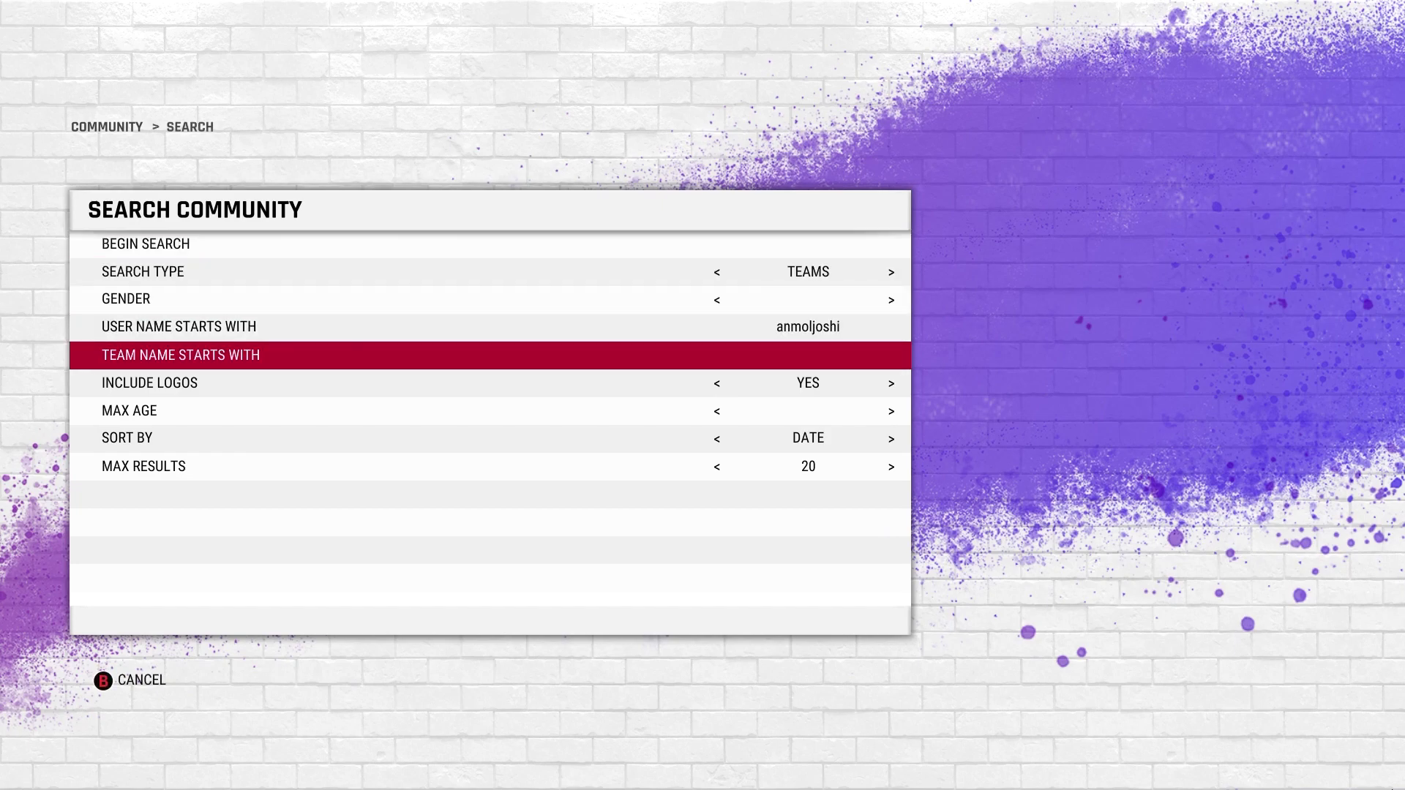
pyautogui.press('Return')
pyautogui.press('Escape')
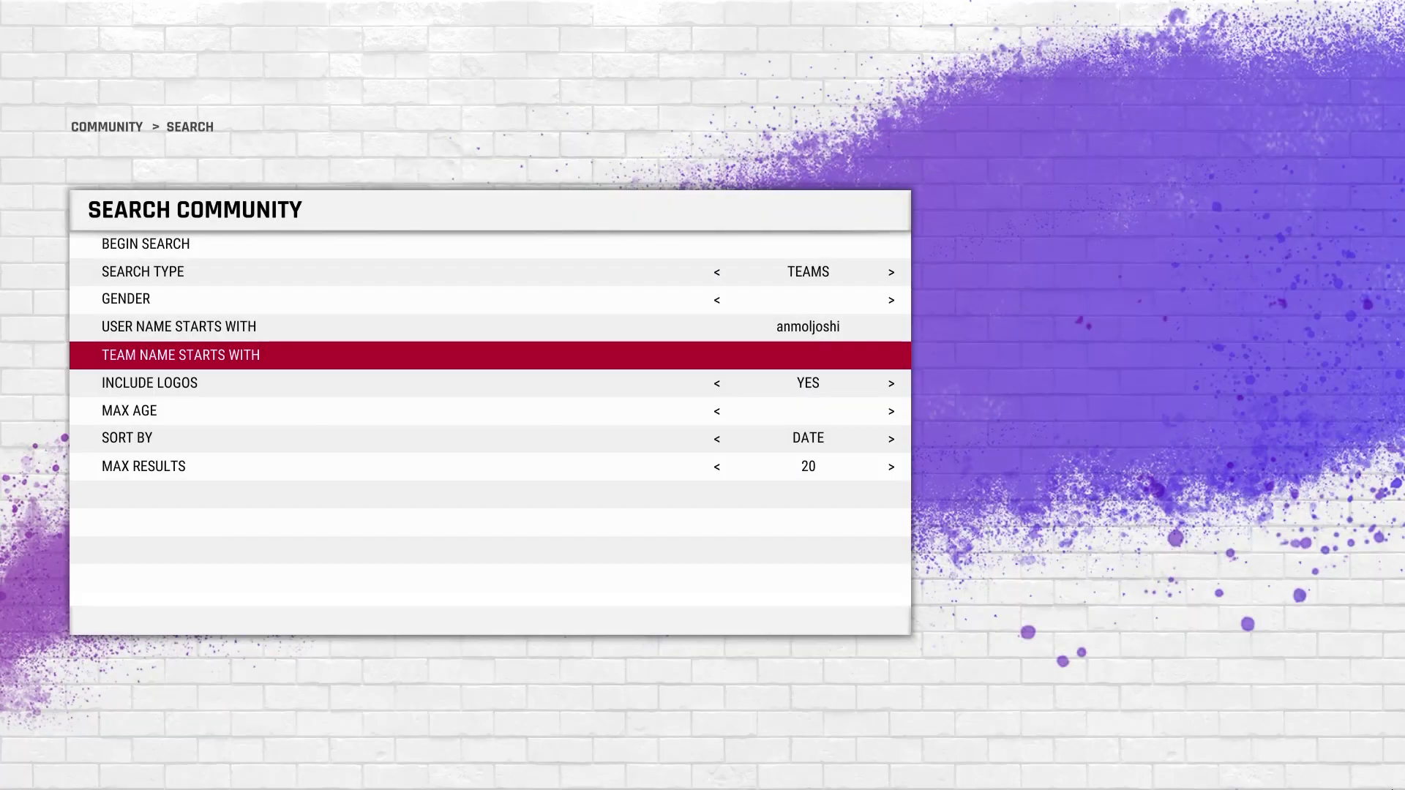
pyautogui.press('Return')
pyautogui.press('Escape')
pyautogui.press('Up')
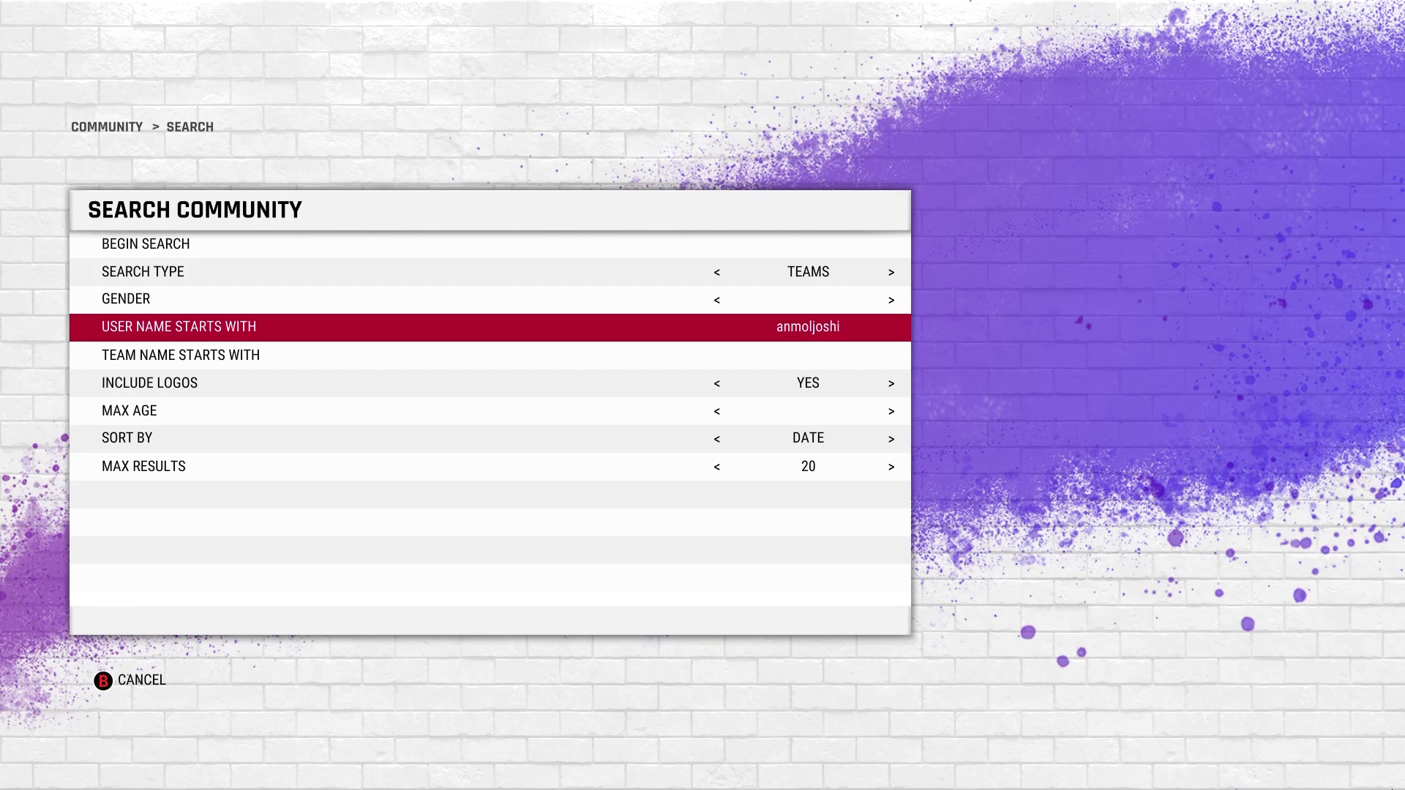
# Limit the search to team names starting with Kolkata and run it
pyautogui.press('Down')
pyautogui.press('Return')
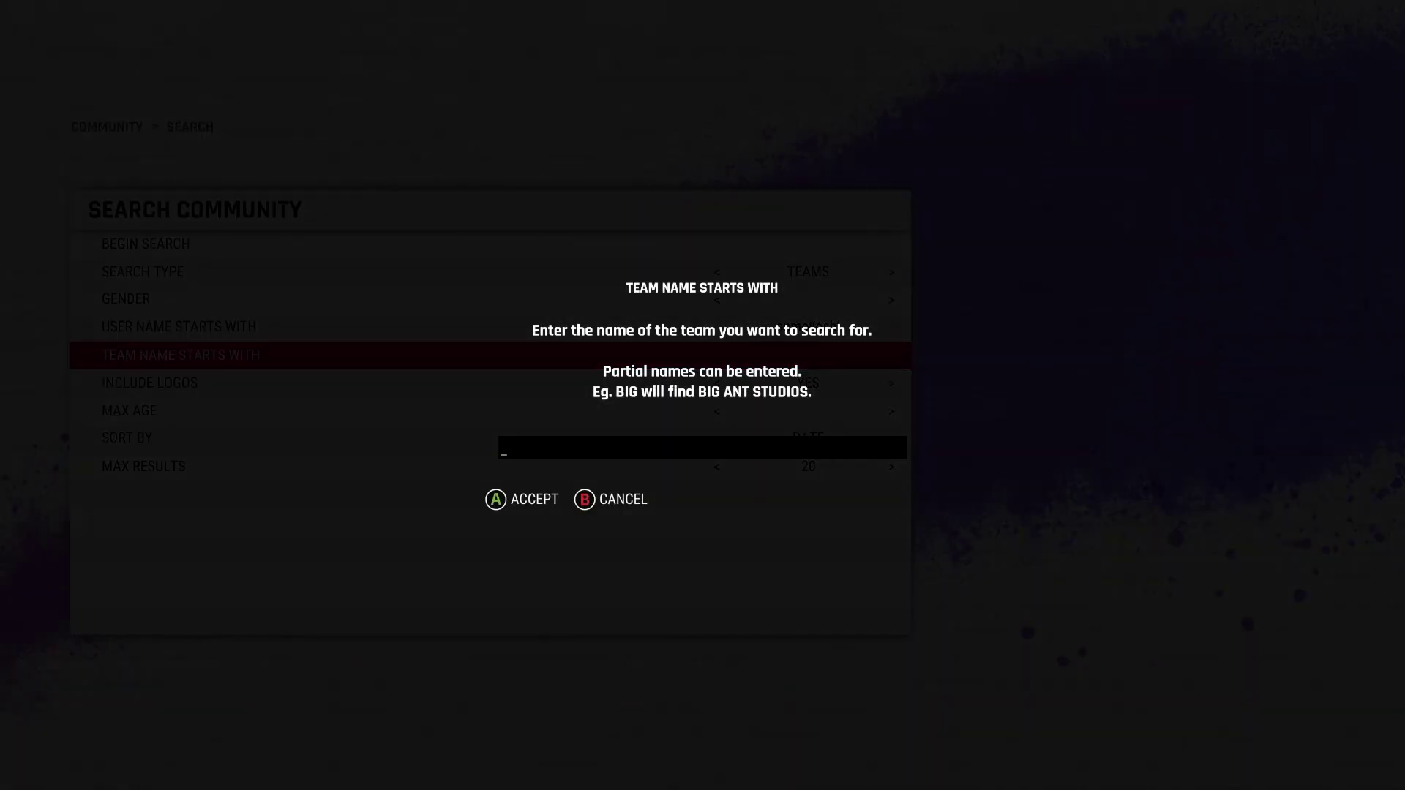
pyautogui.write('Kolkata')
pyautogui.press('Return')
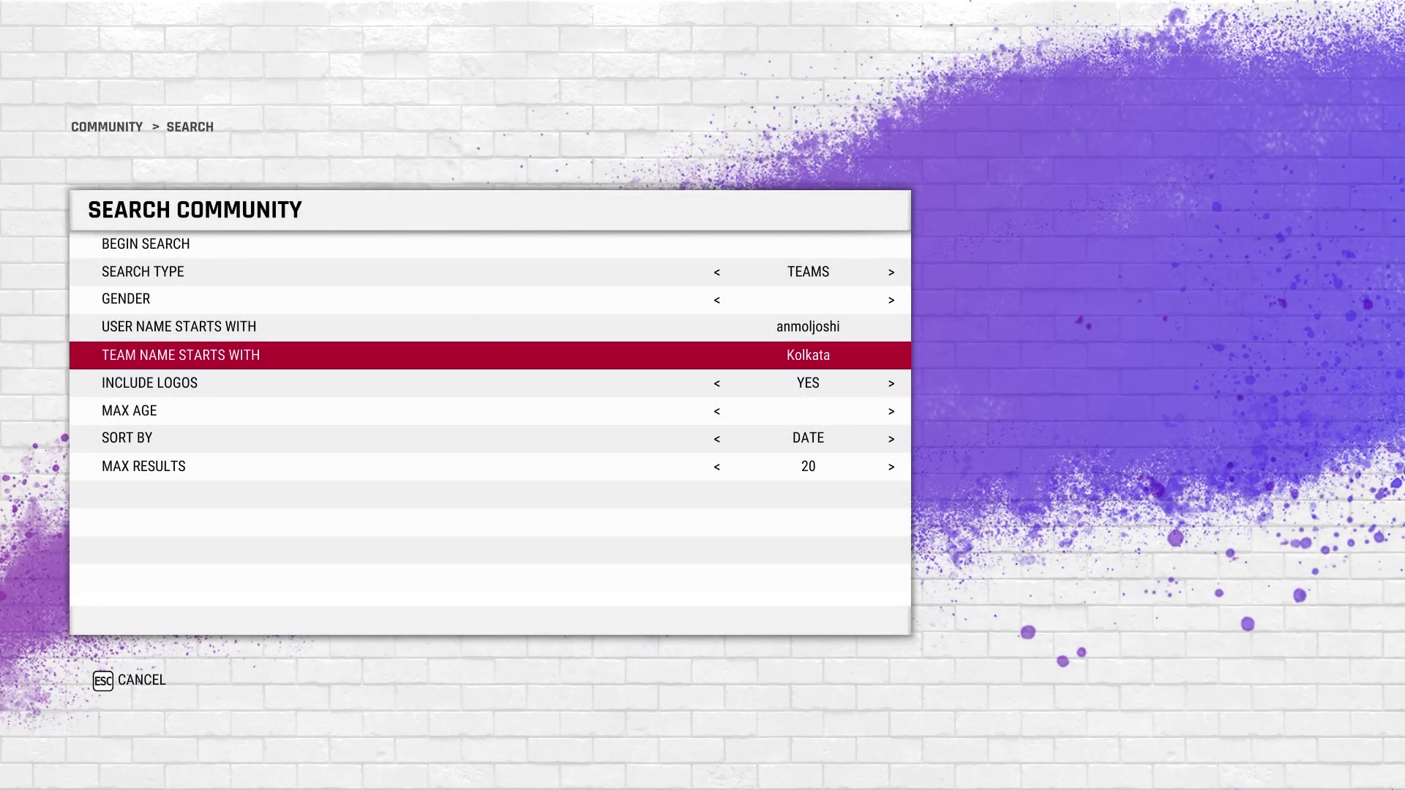
pyautogui.press('Up')
pyautogui.press('Up')
pyautogui.press('Up')
pyautogui.press('Up')
pyautogui.press('Return')
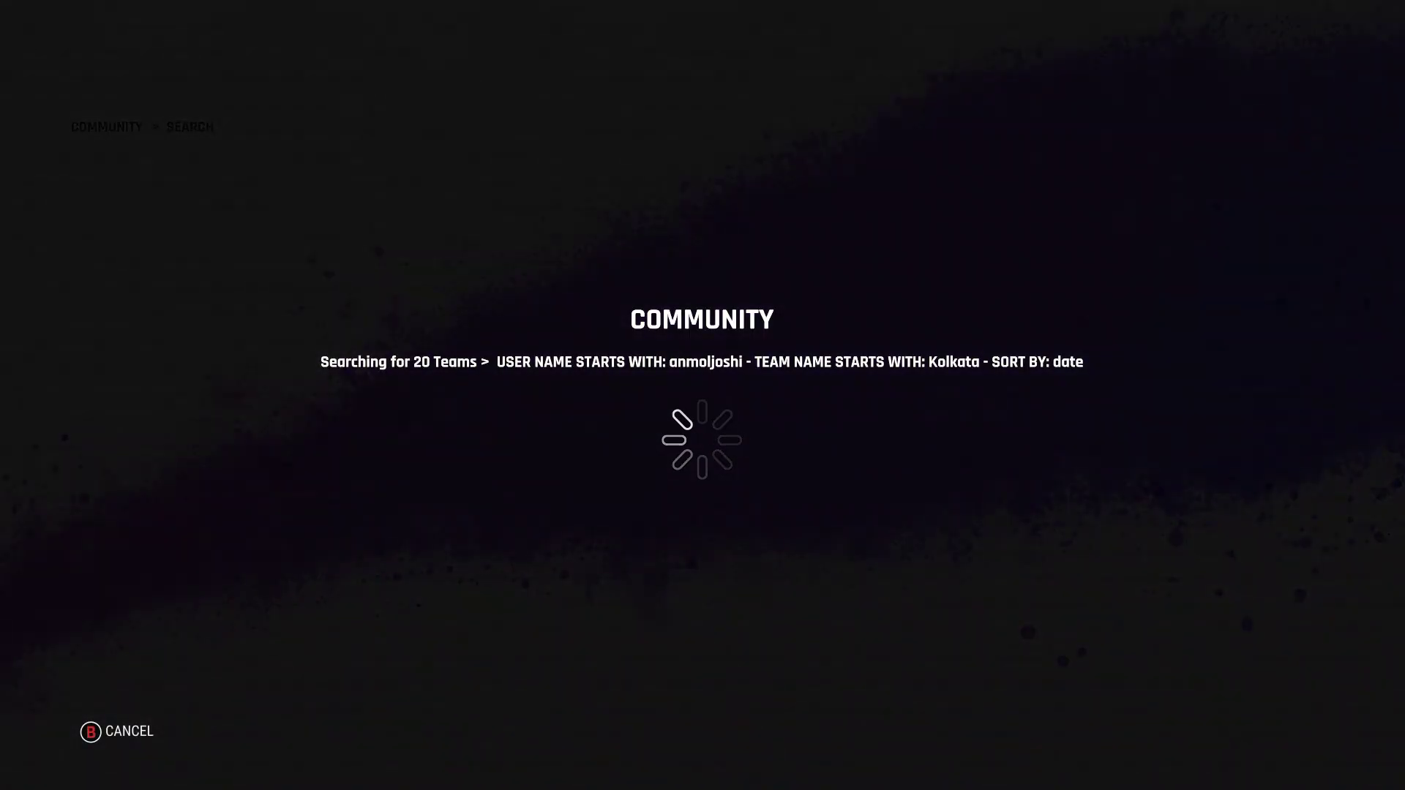
pyautogui.press('Return')
# Replace the creator user name filter with wasteyouryouth
pyautogui.press('Down')
pyautogui.press('Down')
pyautogui.press('Down')
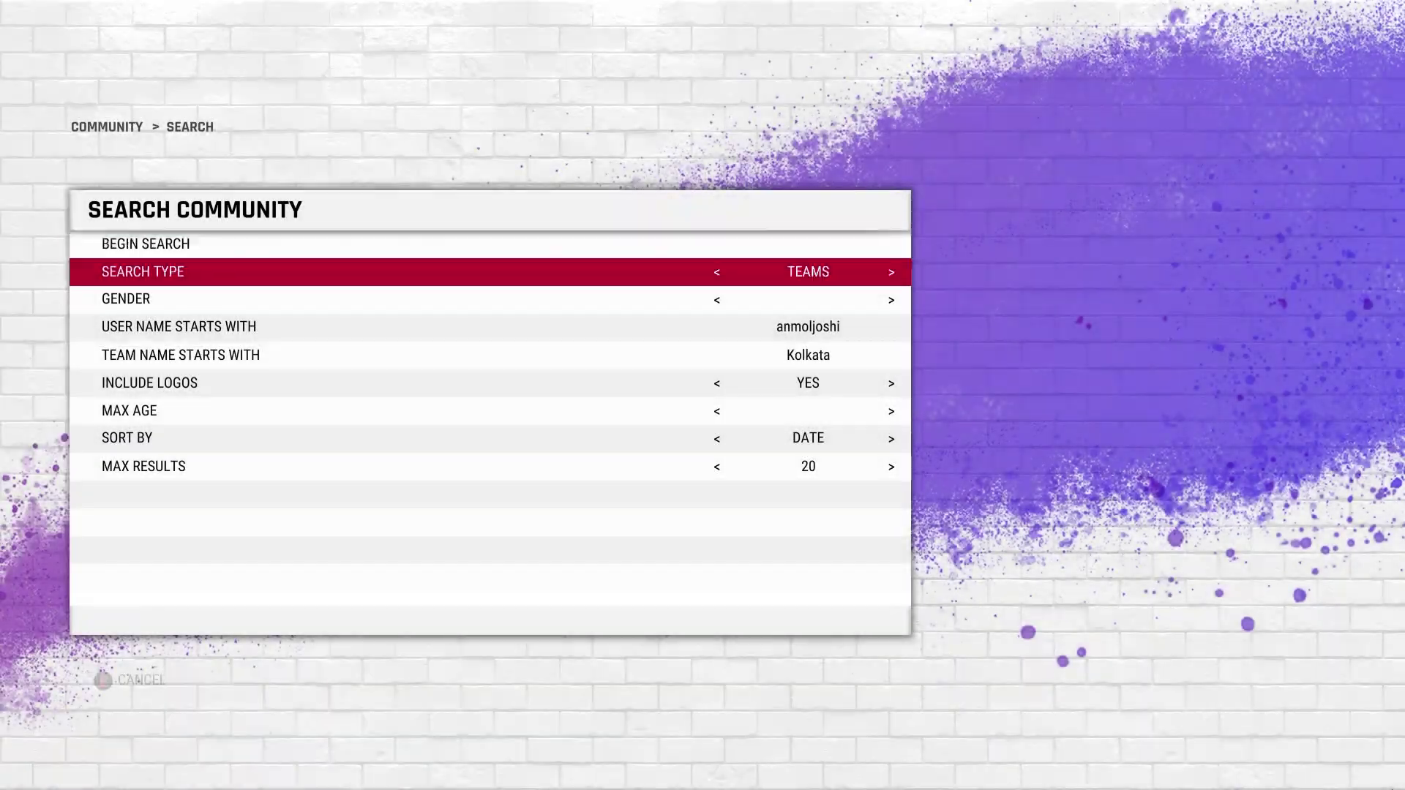
pyautogui.press('Return')
pyautogui.press('BackSpace')
pyautogui.press('BackSpace')
pyautogui.press('BackSpace')
pyautogui.press('BackSpace')
pyautogui.press('BackSpace')
pyautogui.press('BackSpace')
pyautogui.press('BackSpace')
pyautogui.press('BackSpace')
pyautogui.press('BackSpace')
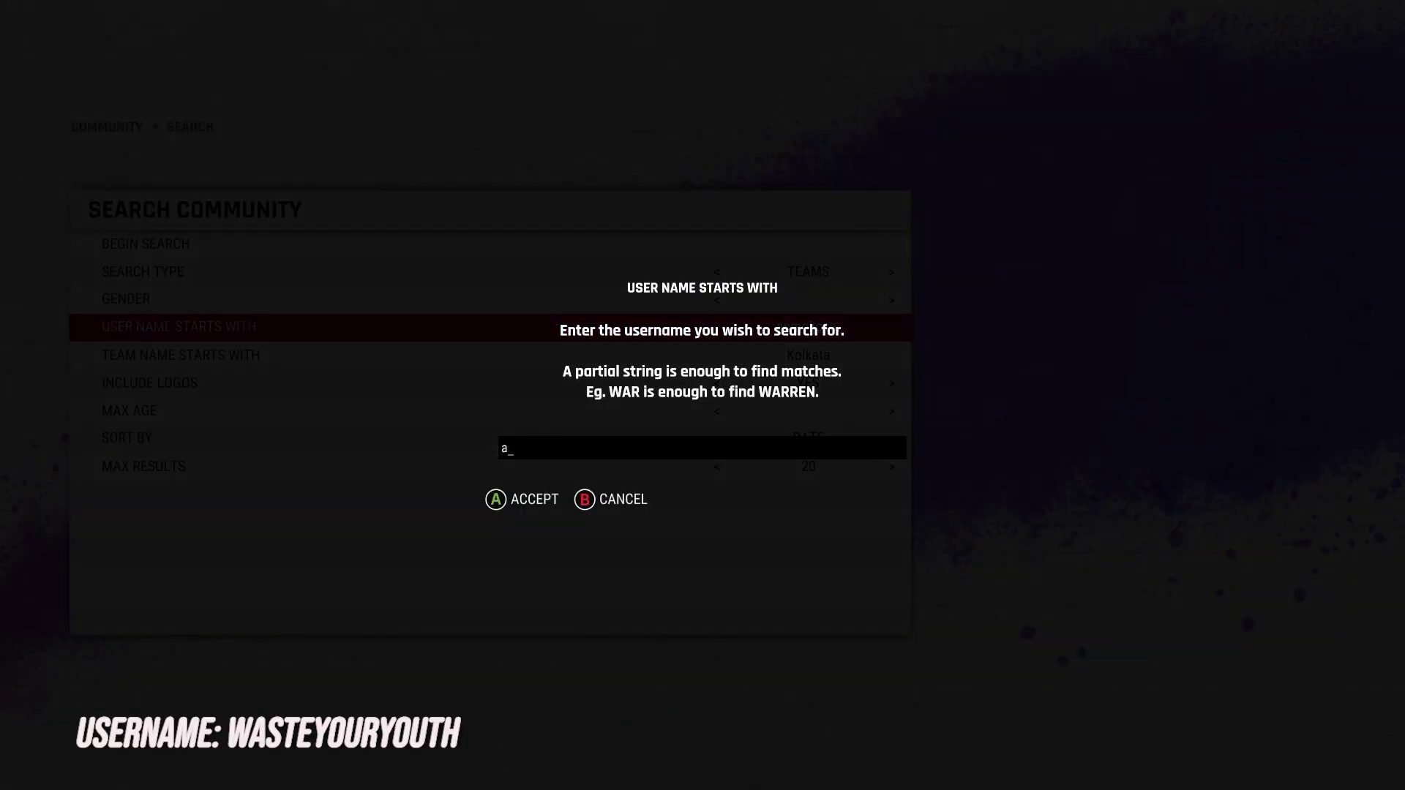
pyautogui.write('wasteyouryouth')
pyautogui.press('Return')
# Clear the team name filter and enter Kolkata again
pyautogui.press('Down')
pyautogui.press('Return')
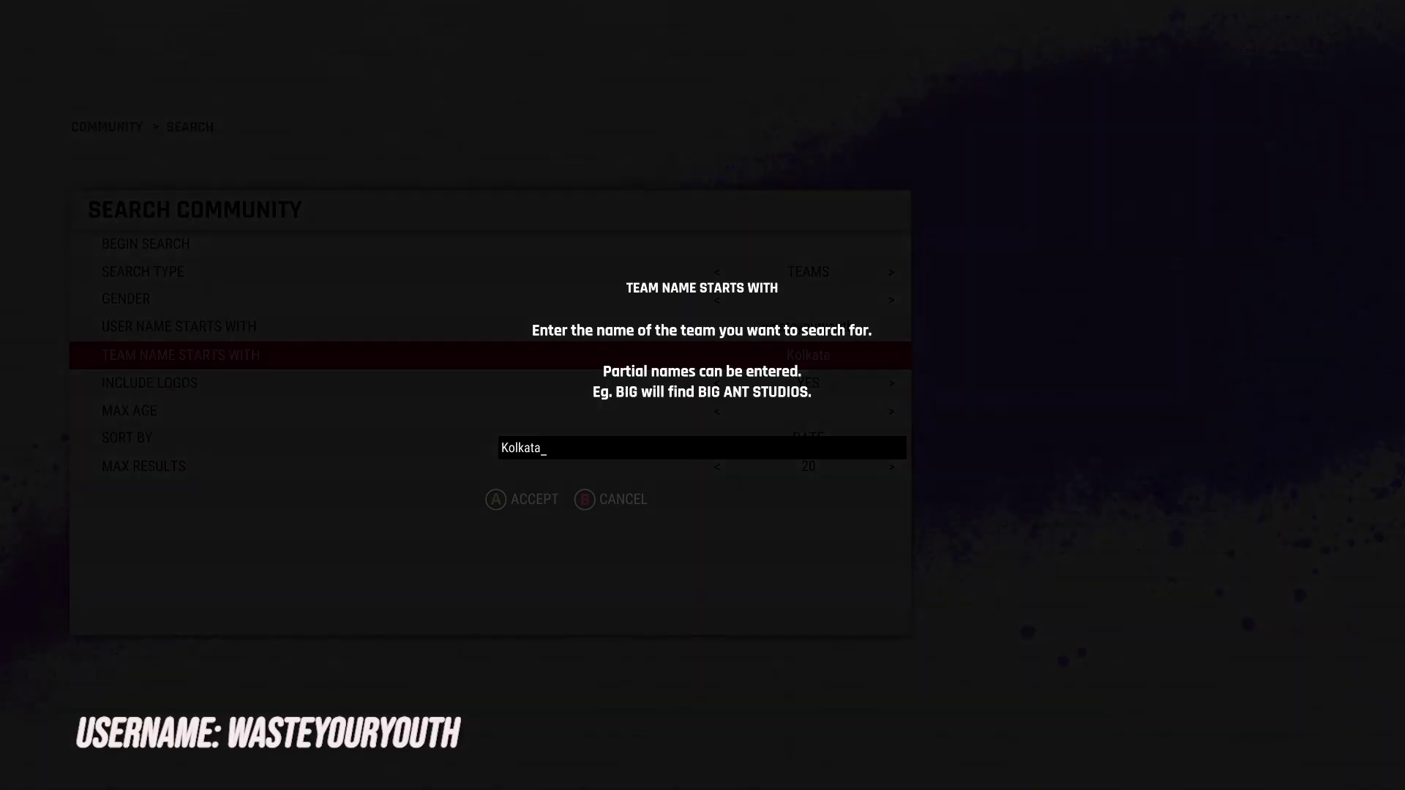
pyautogui.press('BackSpace')
pyautogui.press('BackSpace')
pyautogui.press('BackSpace')
pyautogui.press('BackSpace')
pyautogui.press('BackSpace')
pyautogui.press('BackSpace')
pyautogui.press('BackSpace')
pyautogui.write('Kolkata')
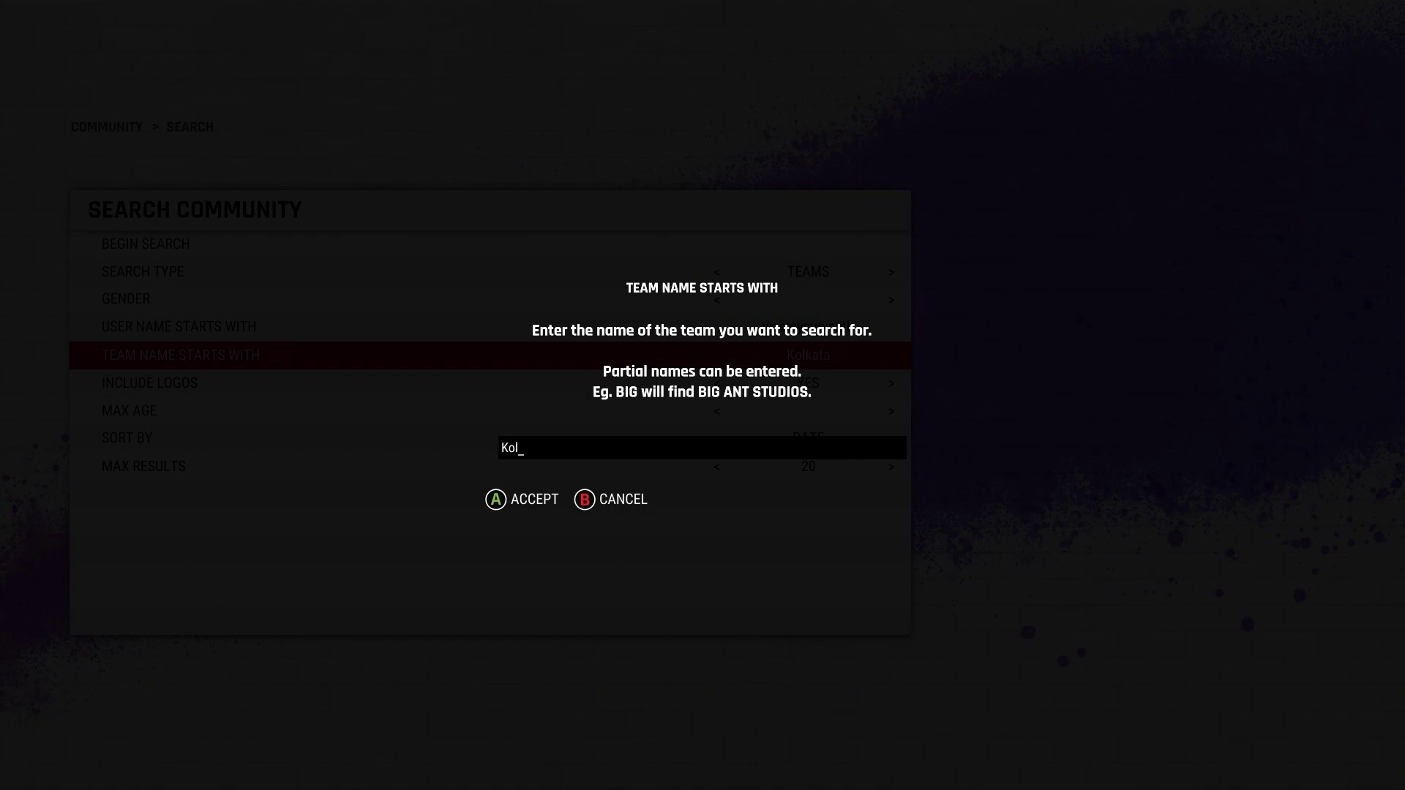
pyautogui.press('Return')
# Run the community search for Kolkata teams by wasteyouryouth
pyautogui.press('Up')
pyautogui.press('Up')
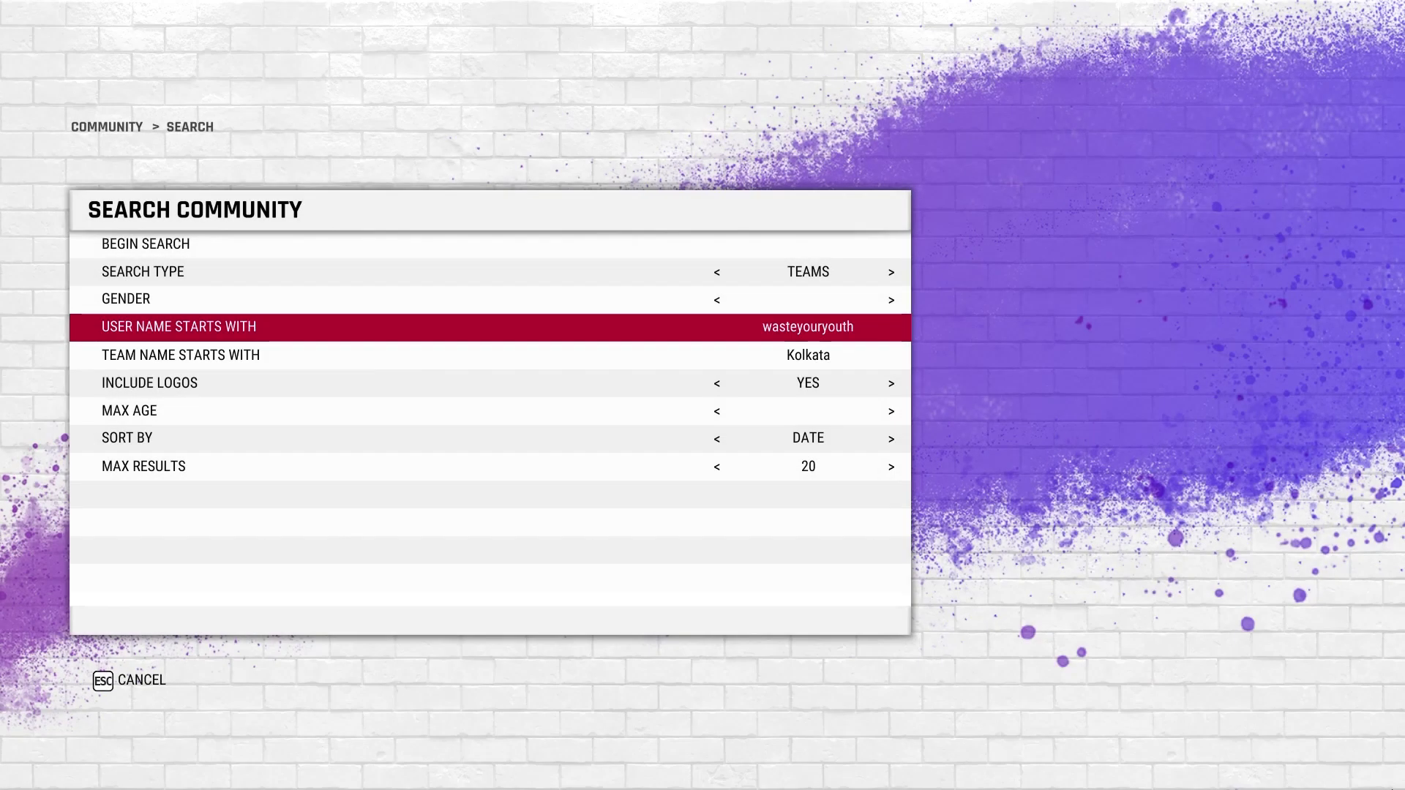
pyautogui.press('Return')
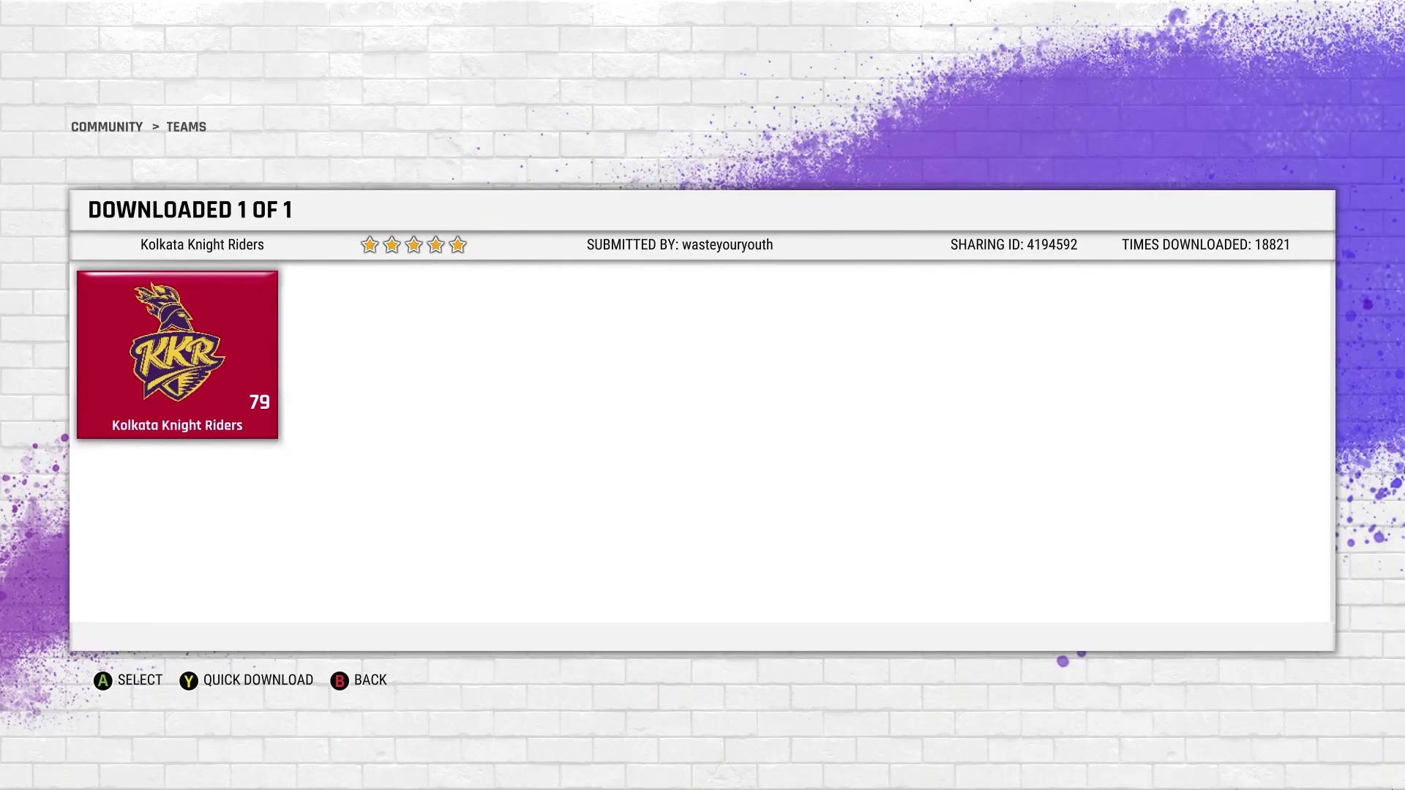
# Inspect the players and kits in the Kolkata Knight Riders roster, and return to the team results
pyautogui.press('Escape')
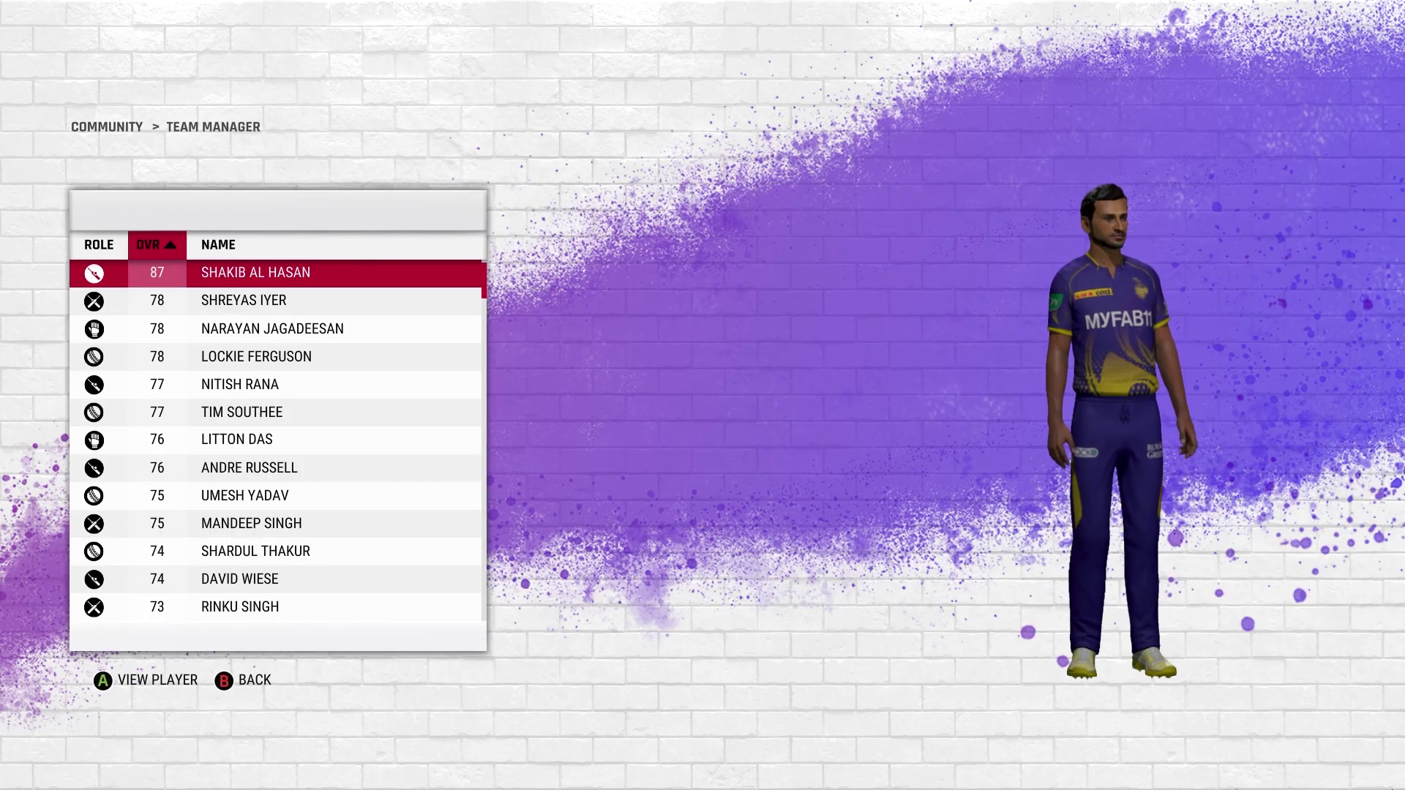
pyautogui.press('Down')
pyautogui.press('Down')
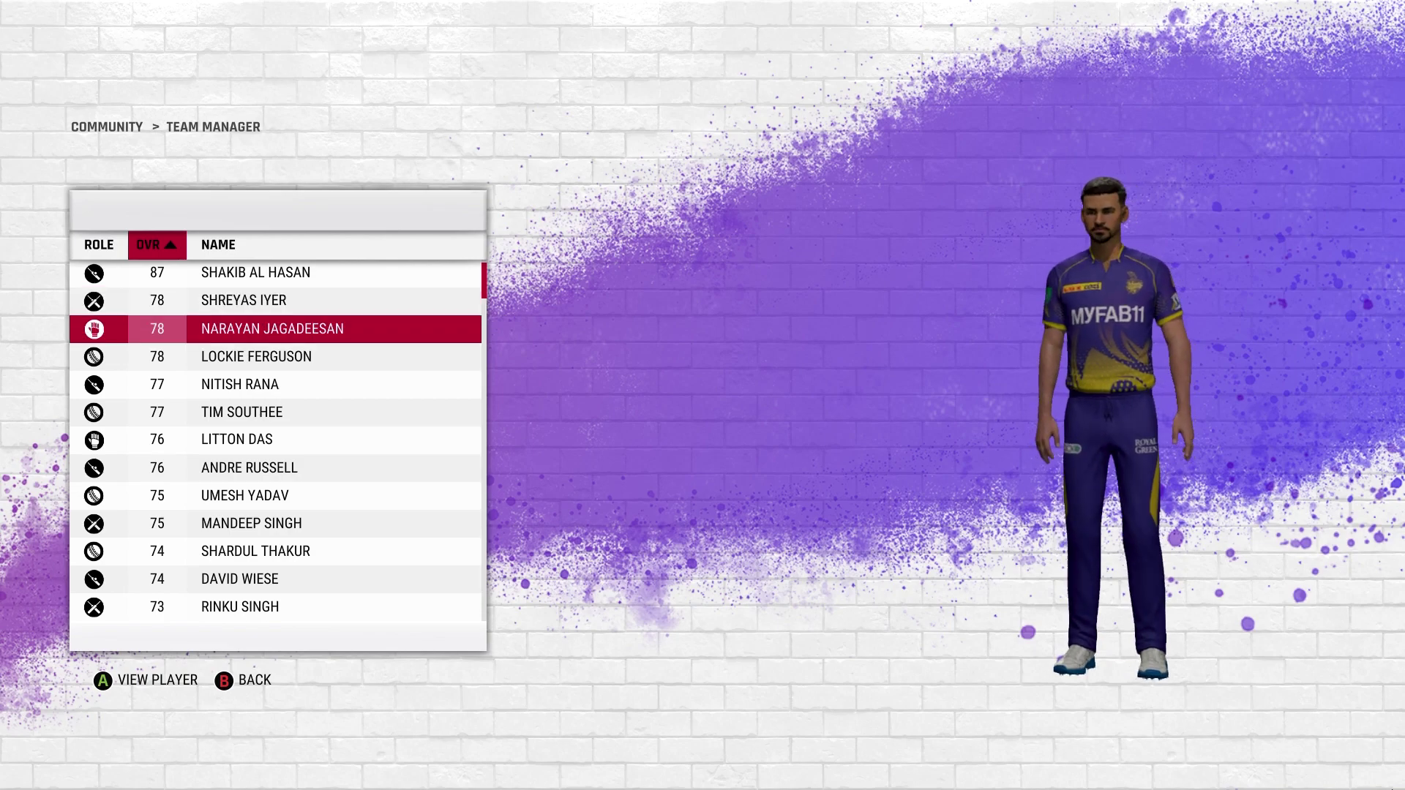
pyautogui.press('Up')
pyautogui.press('Down')
pyautogui.press('Down')
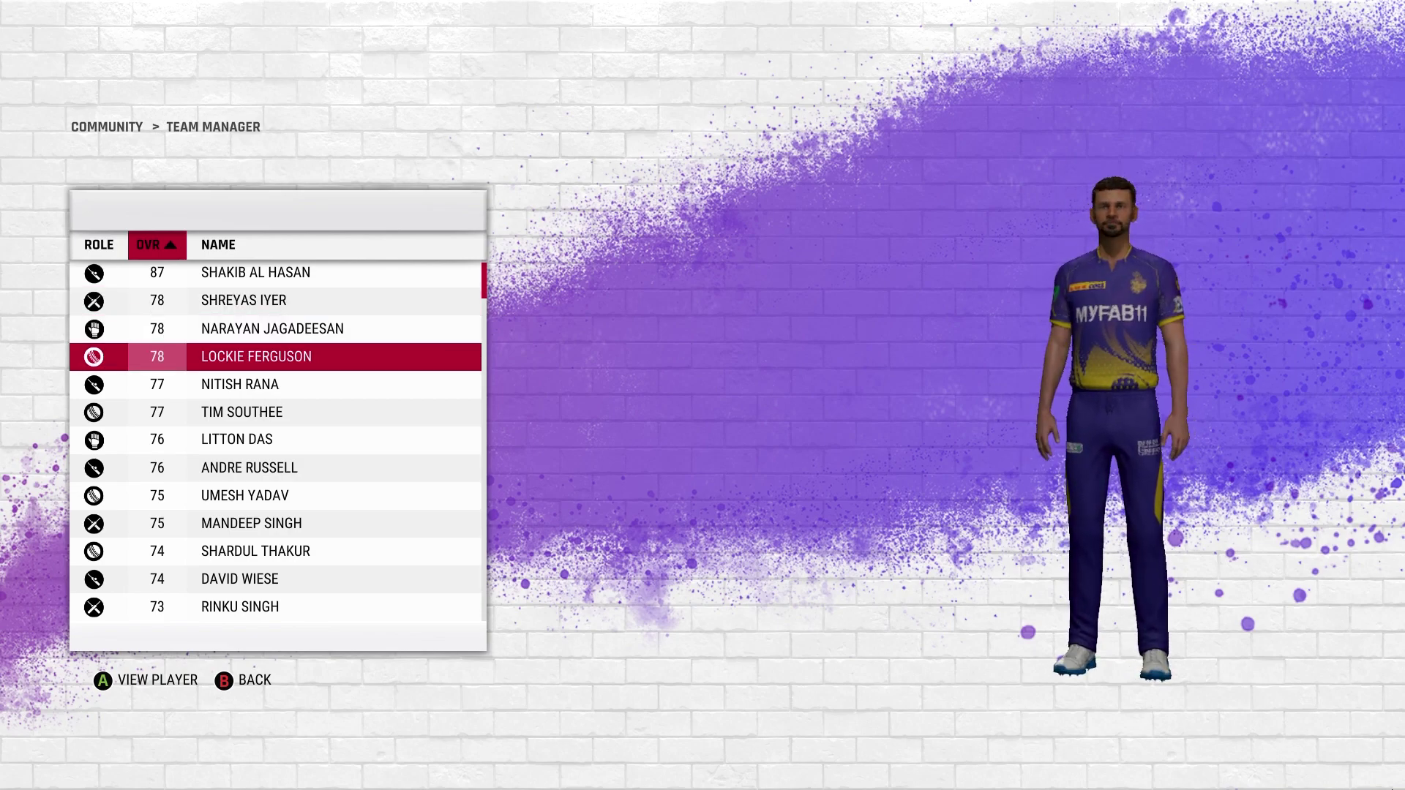
pyautogui.press('Down')
pyautogui.press('Down')
pyautogui.press('Down')
pyautogui.press('Down')
pyautogui.press('Down')
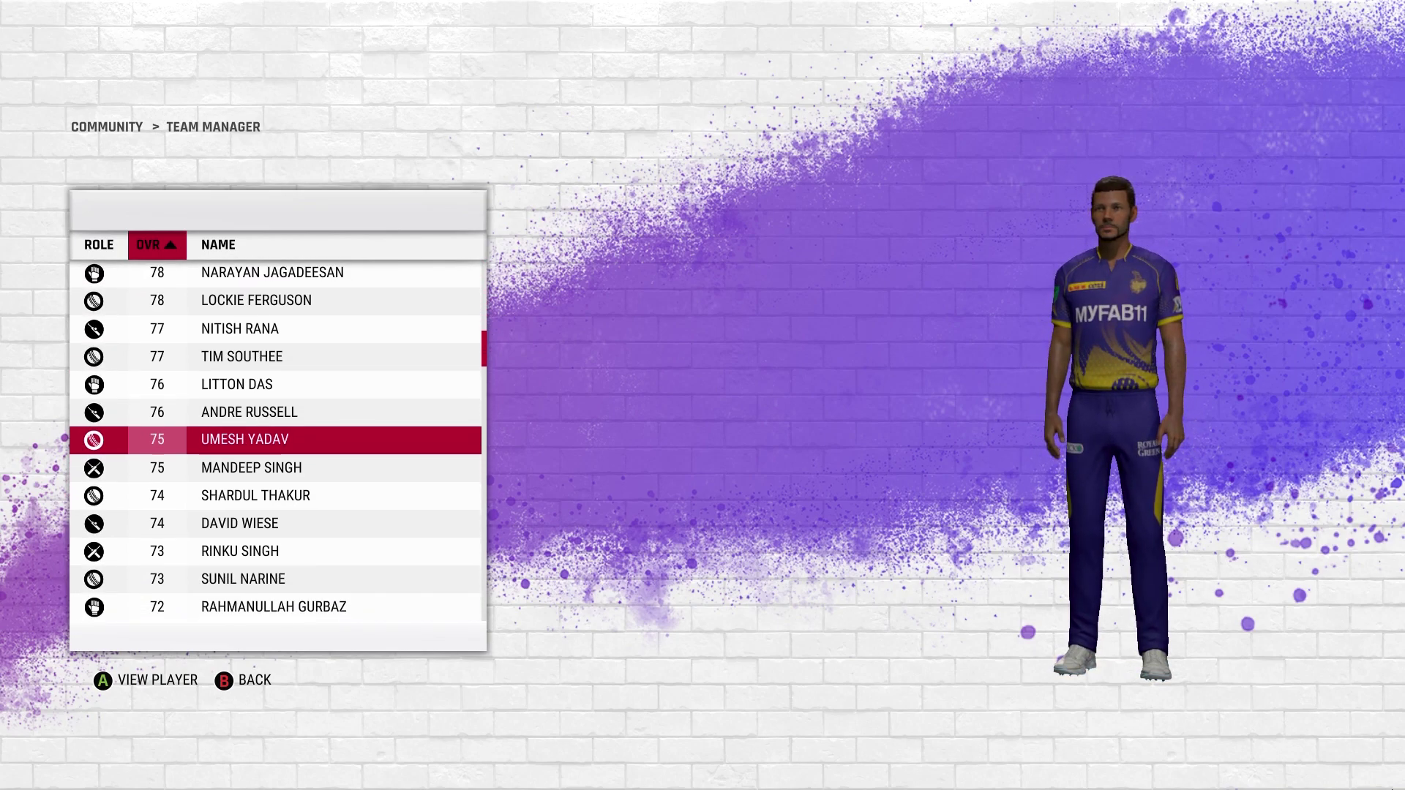
pyautogui.press('Down')
pyautogui.press('Down')
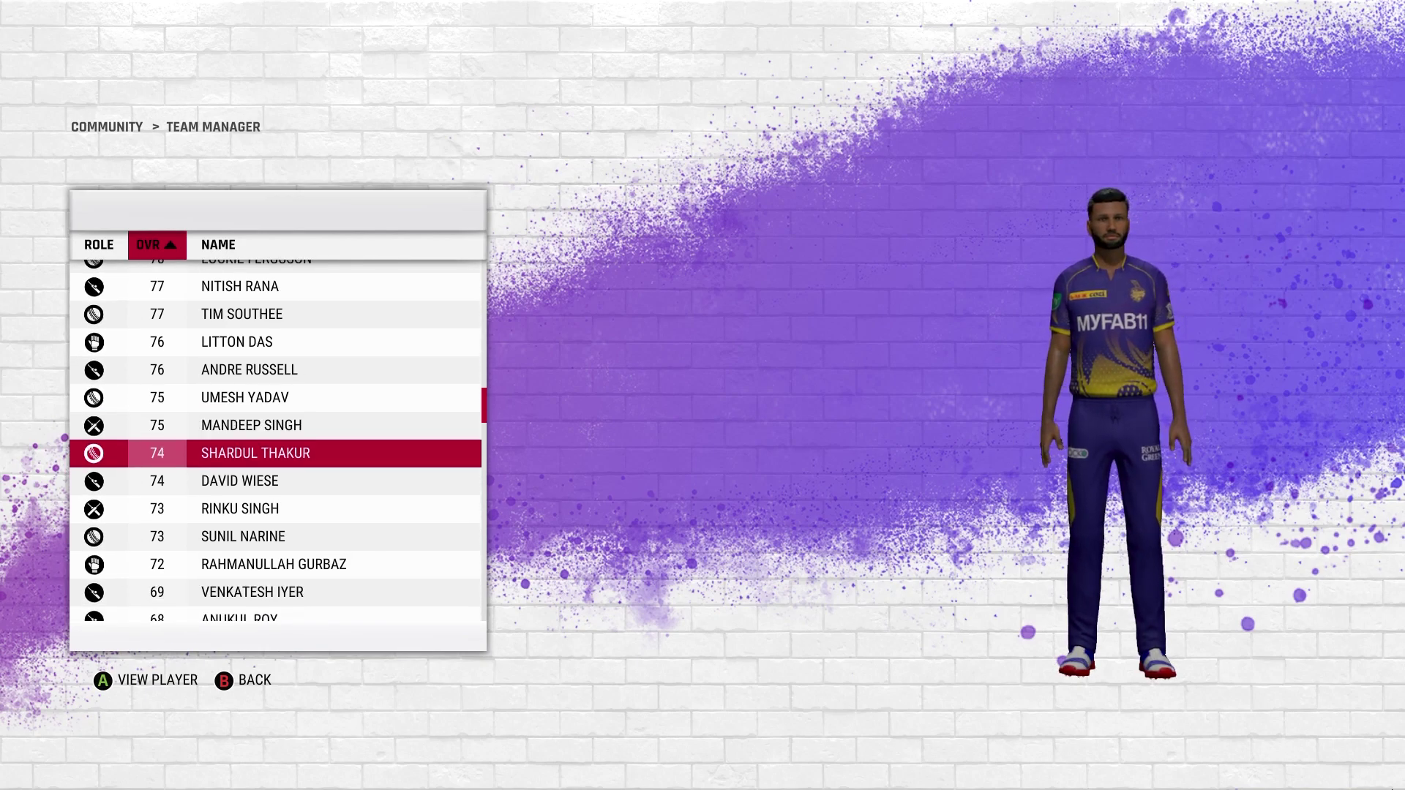
pyautogui.press('Escape')
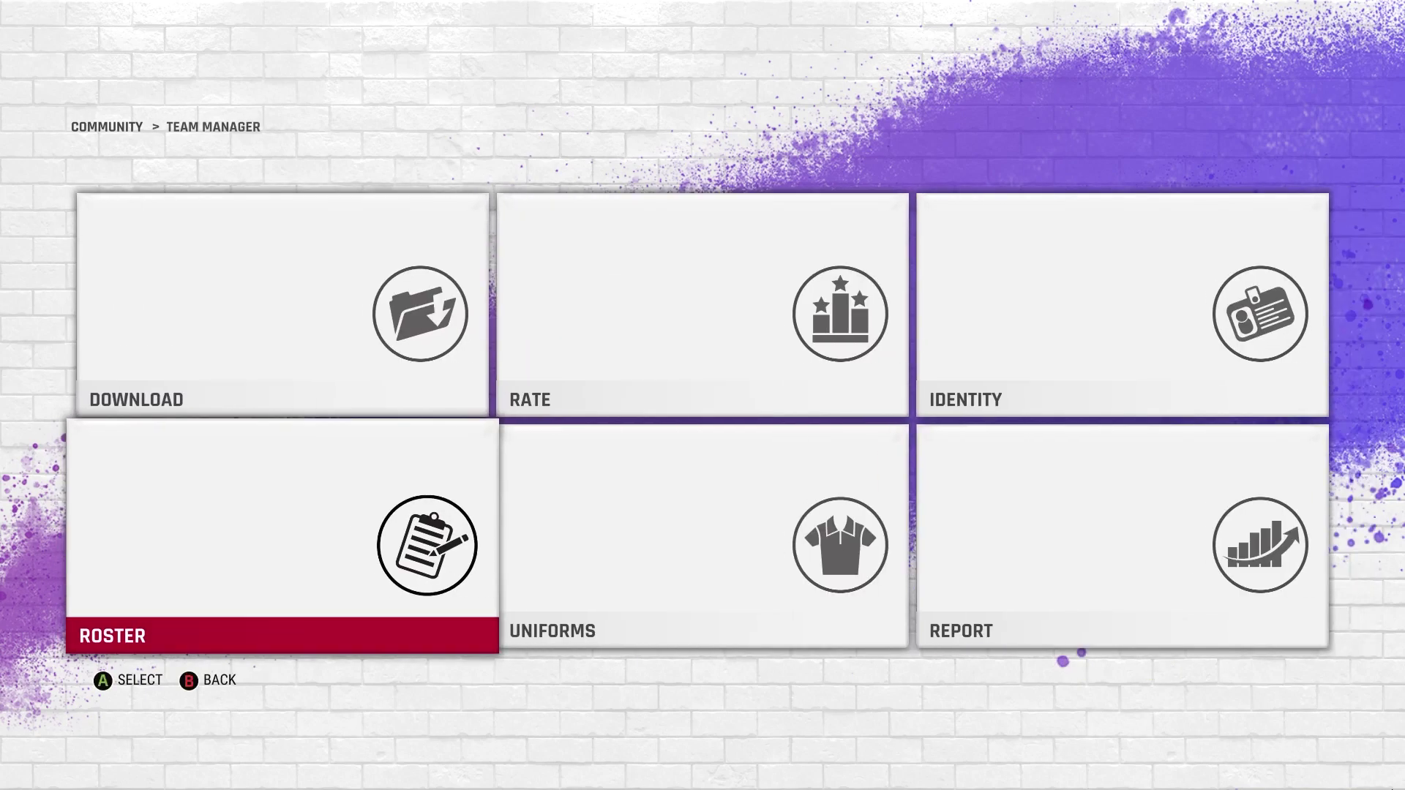
pyautogui.press('Escape')
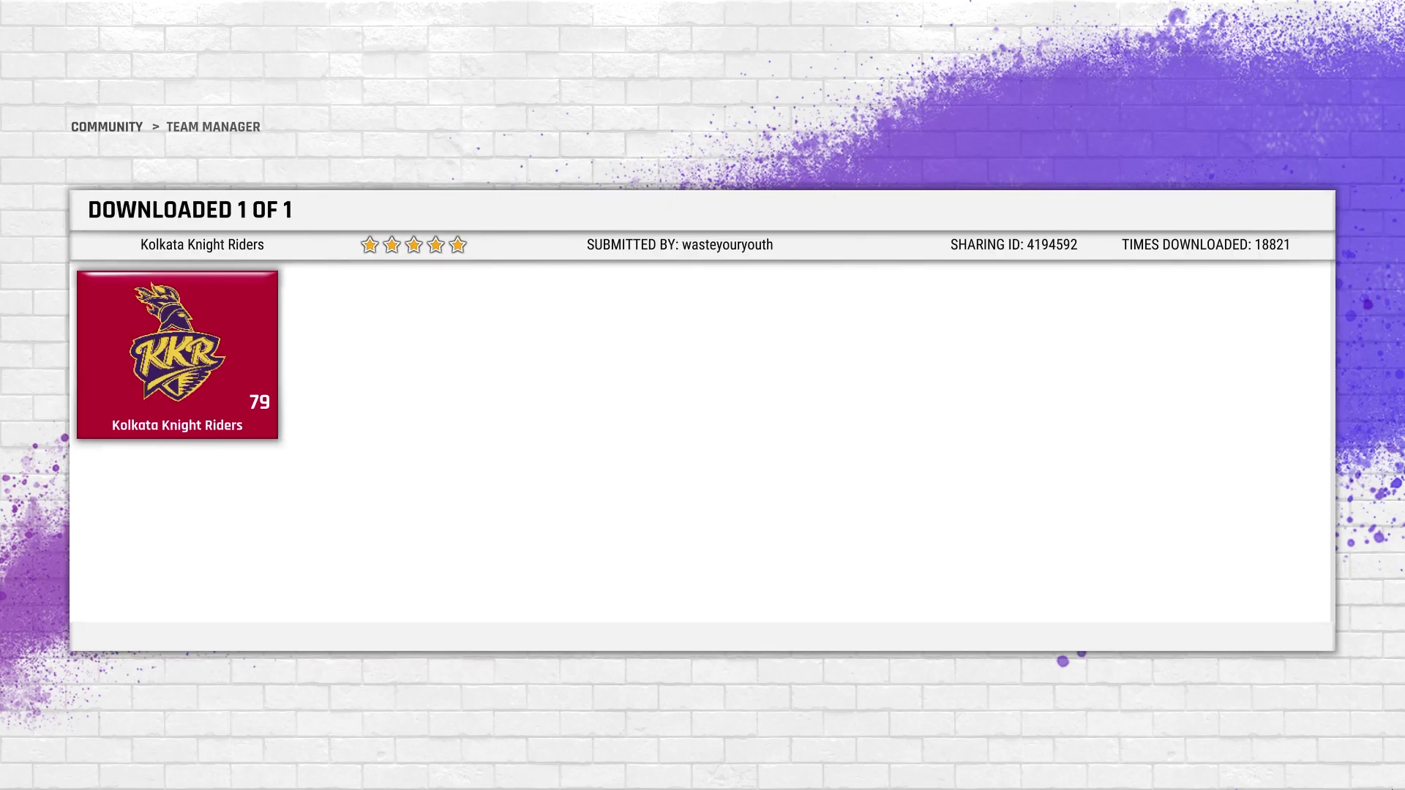
# Return to the community search settings and replace the team name filter with Rajasthan
pyautogui.press('Escape')
pyautogui.press('Down')
pyautogui.press('Down')
pyautogui.press('Down')
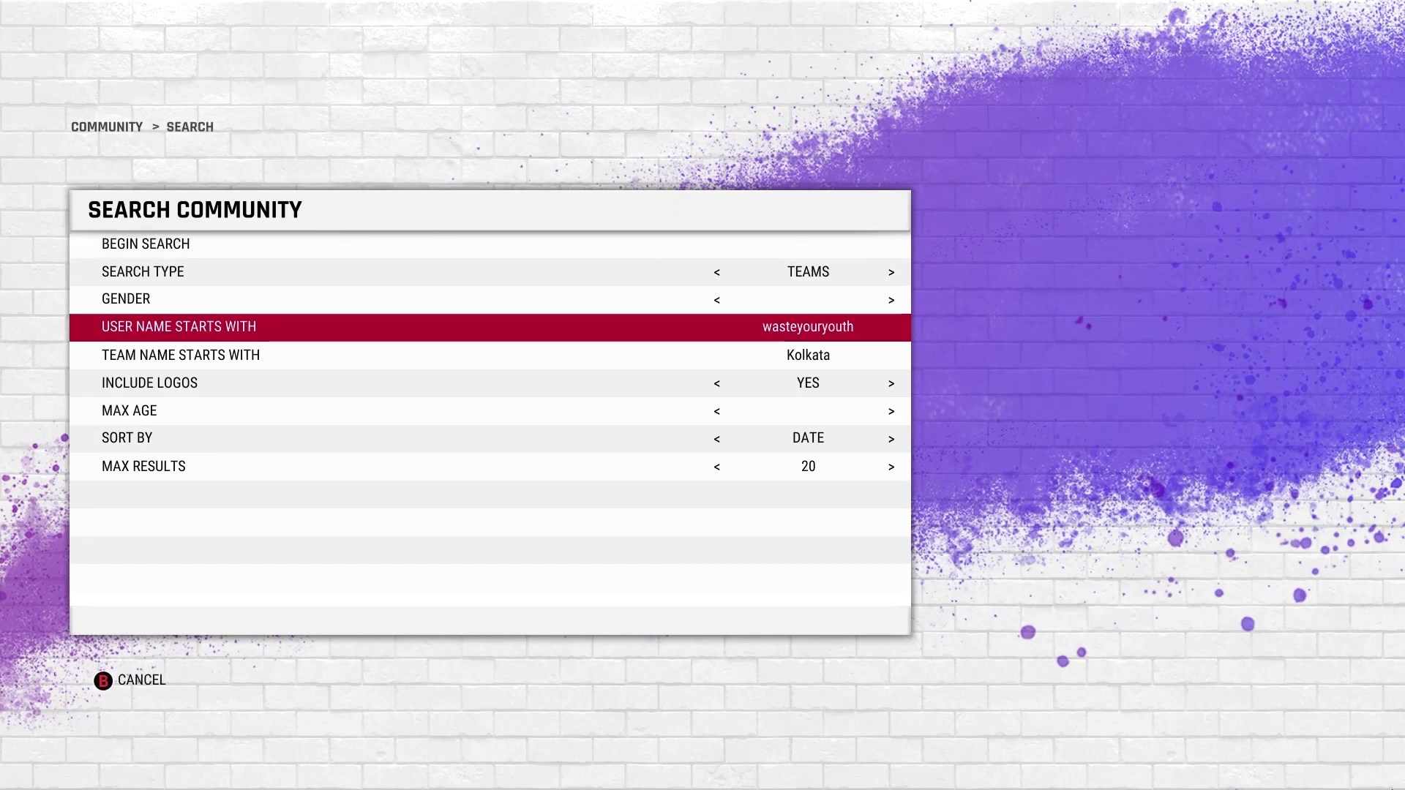
pyautogui.press('Down')
pyautogui.press('Return')
pyautogui.press('BackSpace')
pyautogui.press('BackSpace')
pyautogui.press('BackSpace')
pyautogui.press('BackSpace')
pyautogui.press('BackSpace')
pyautogui.press('BackSpace')
pyautogui.press('BackSpace')
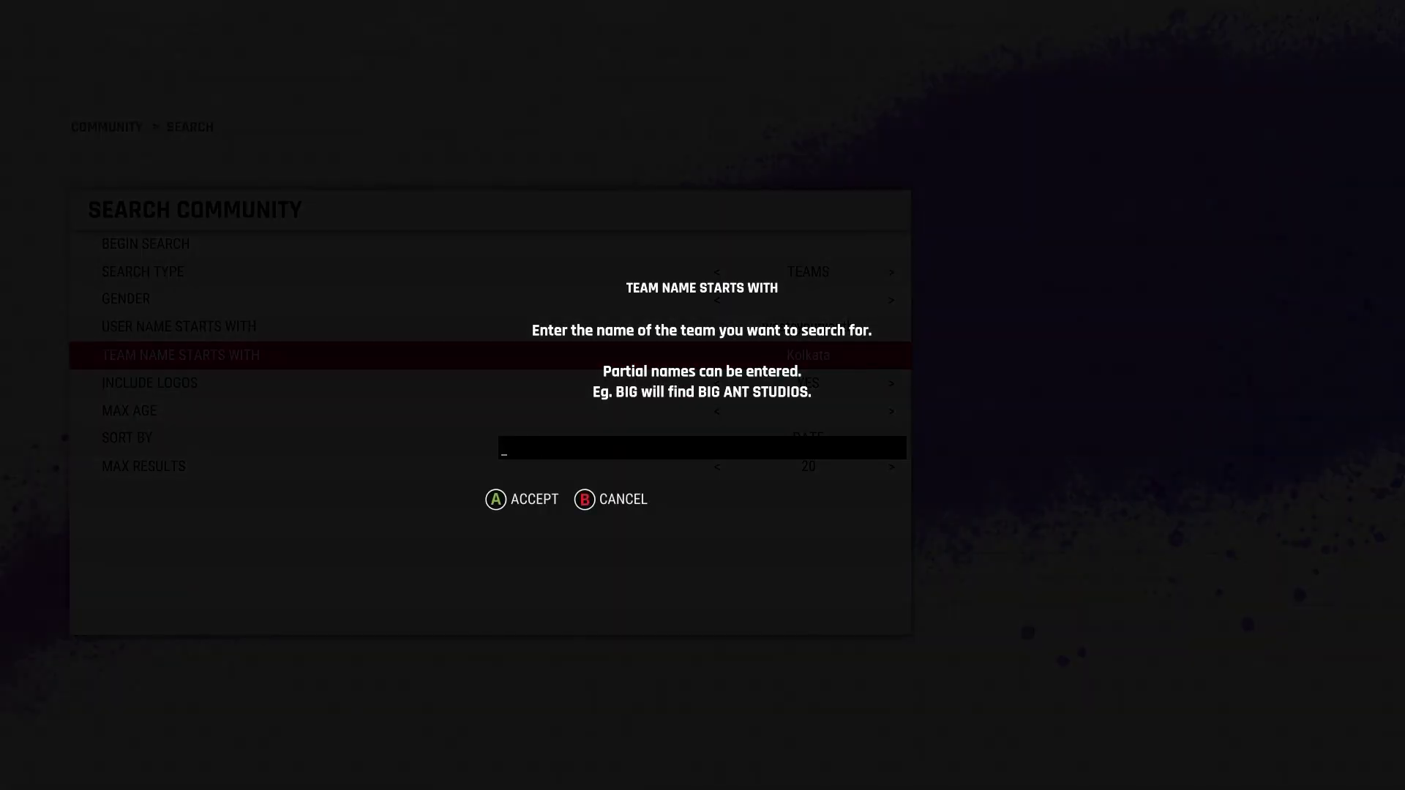
pyautogui.write('Rajatshan')
pyautogui.press('BackSpace')
pyautogui.press('BackSpace')
pyautogui.press('BackSpace')
pyautogui.write('st')
pyautogui.press('BackSpace')
pyautogui.write('am')
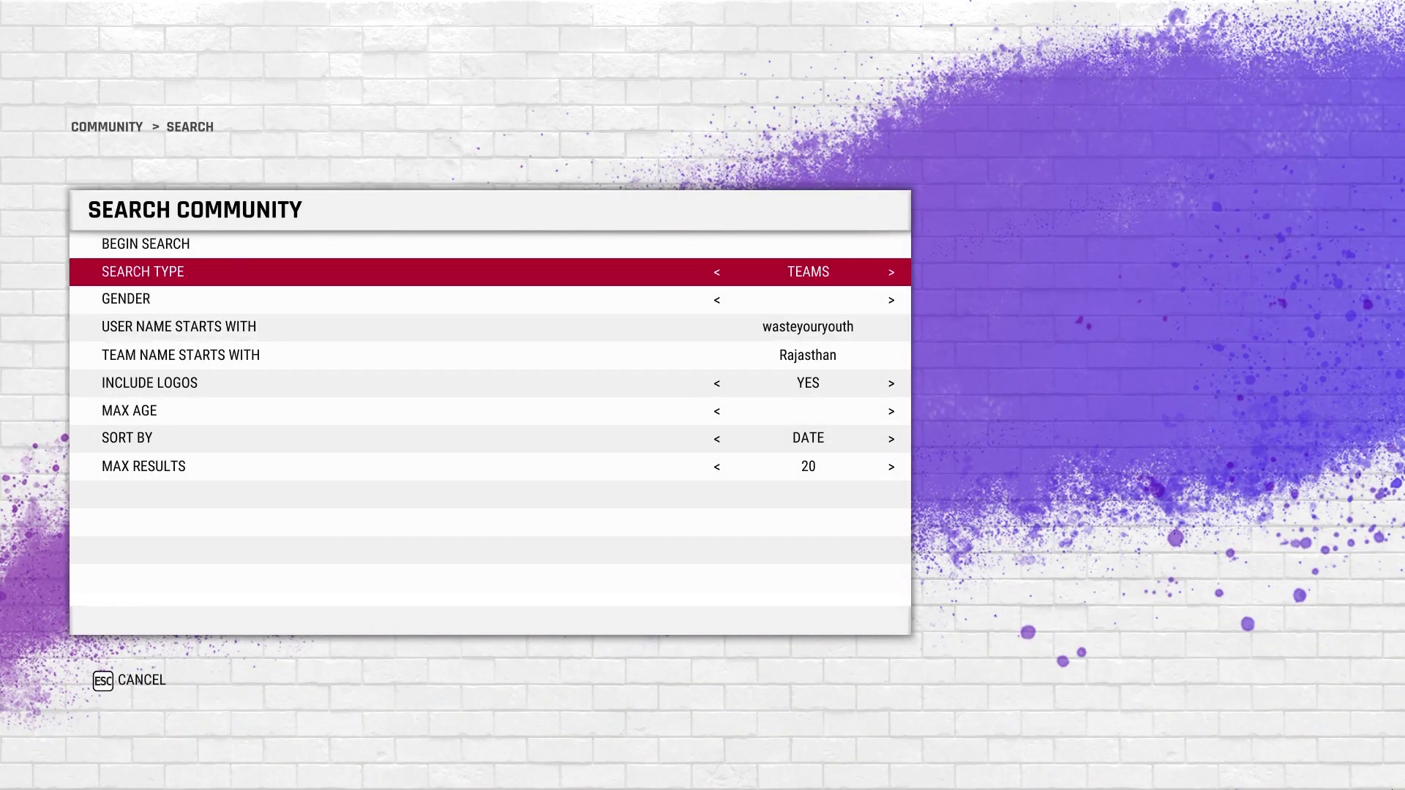
# Run the community search for Rajasthan teams by wasteyouryouth, and leave the results
pyautogui.press('Return')
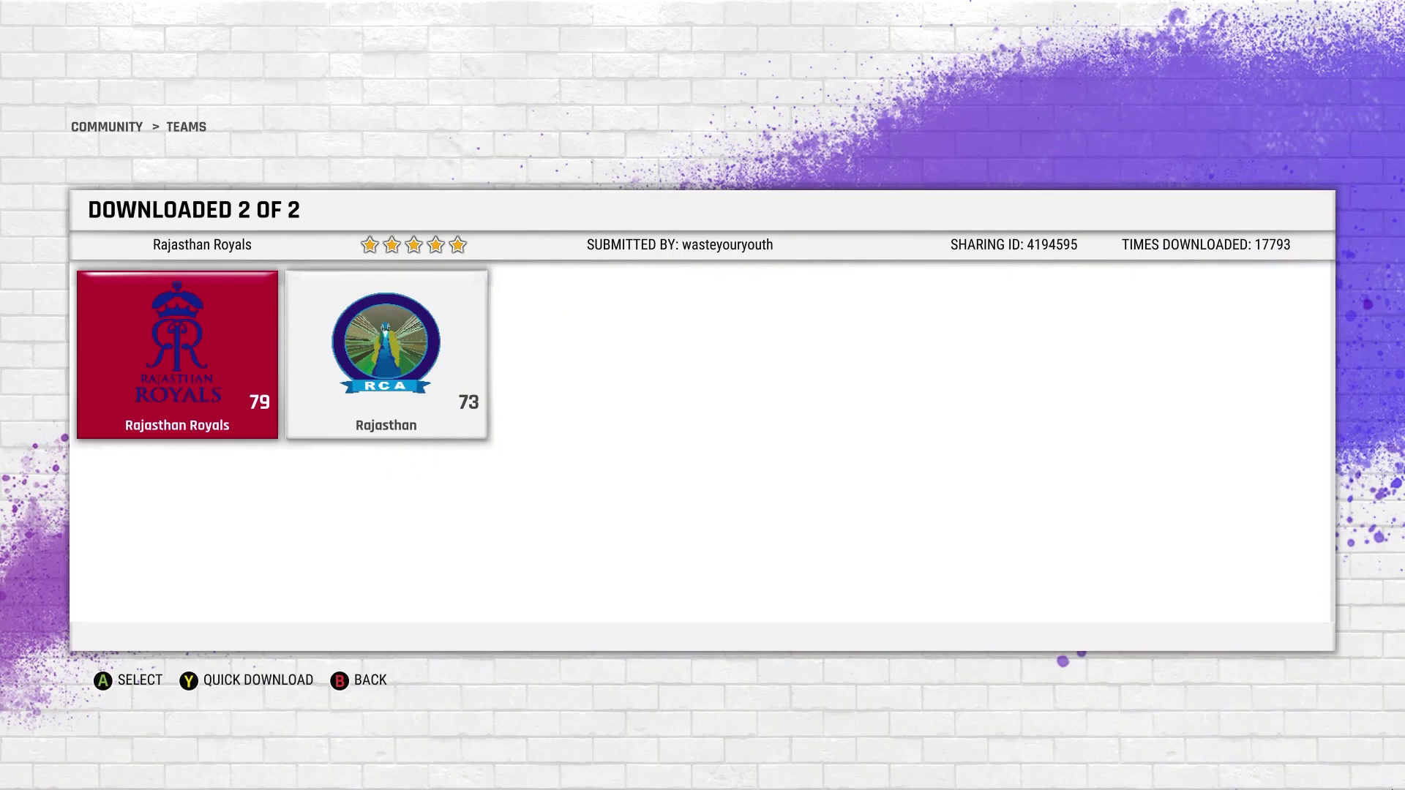
pyautogui.press('Escape')
pyautogui.press('Escape')
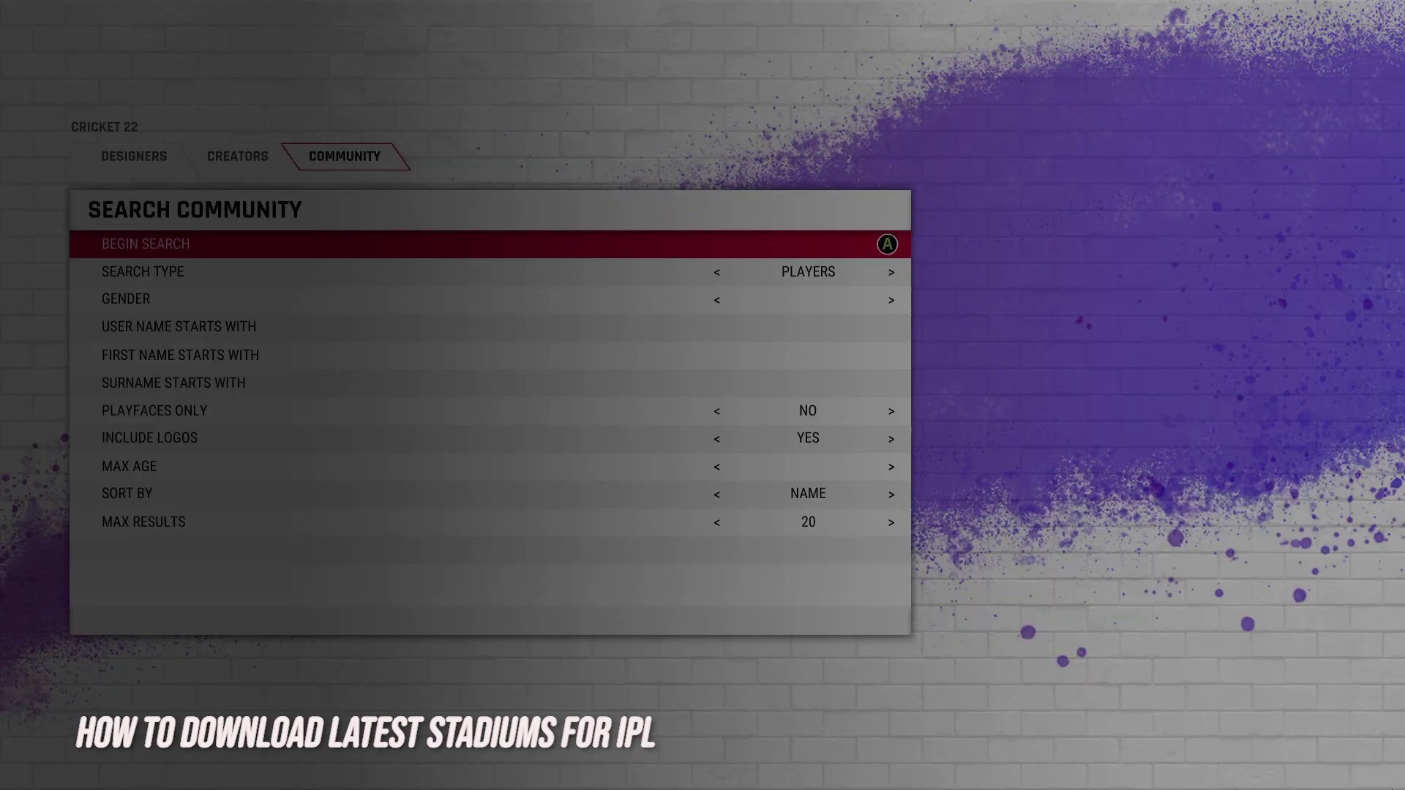
# Set the community search type to Stadiums
pyautogui.press('Down')
pyautogui.press('Right')
pyautogui.press('Right')
pyautogui.press('Right')
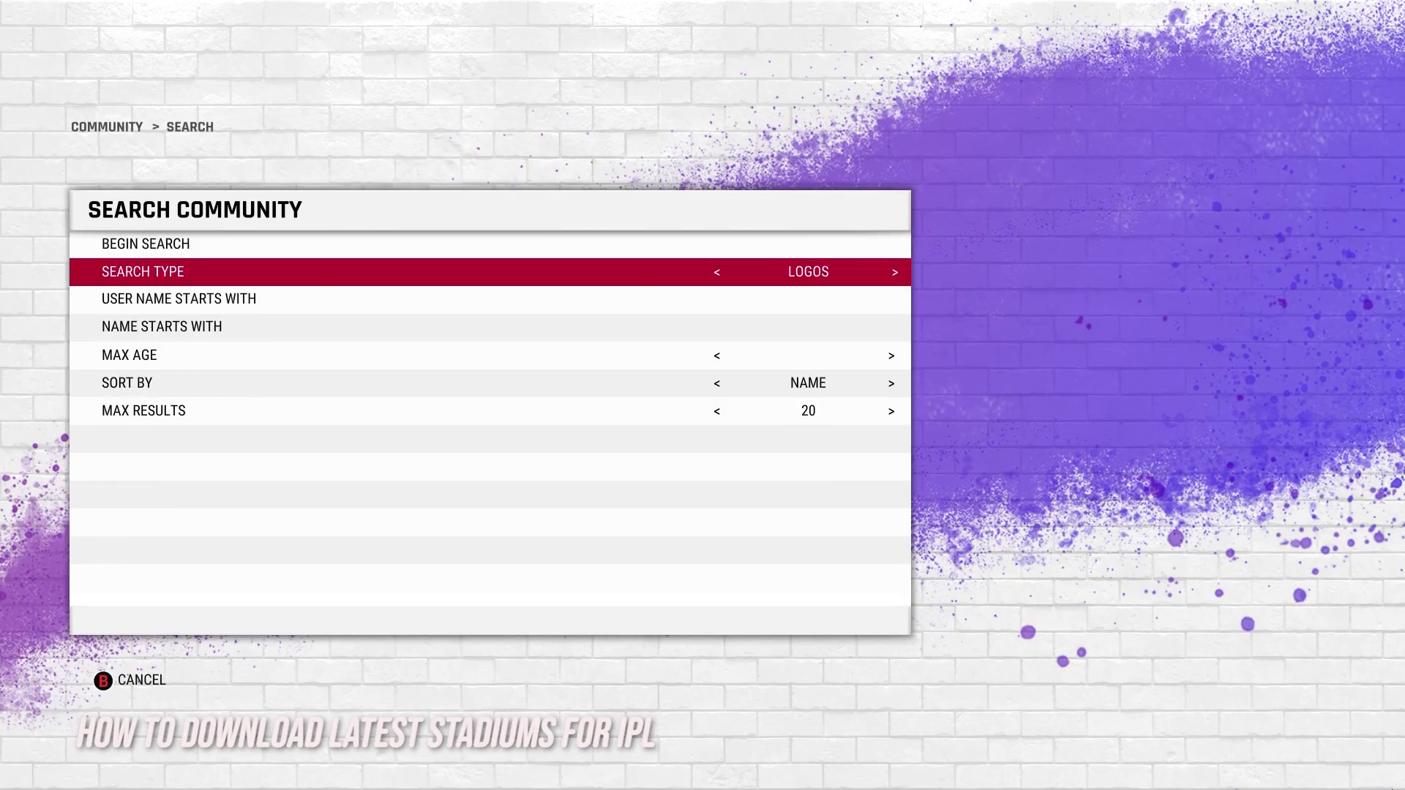
pyautogui.press('Down')
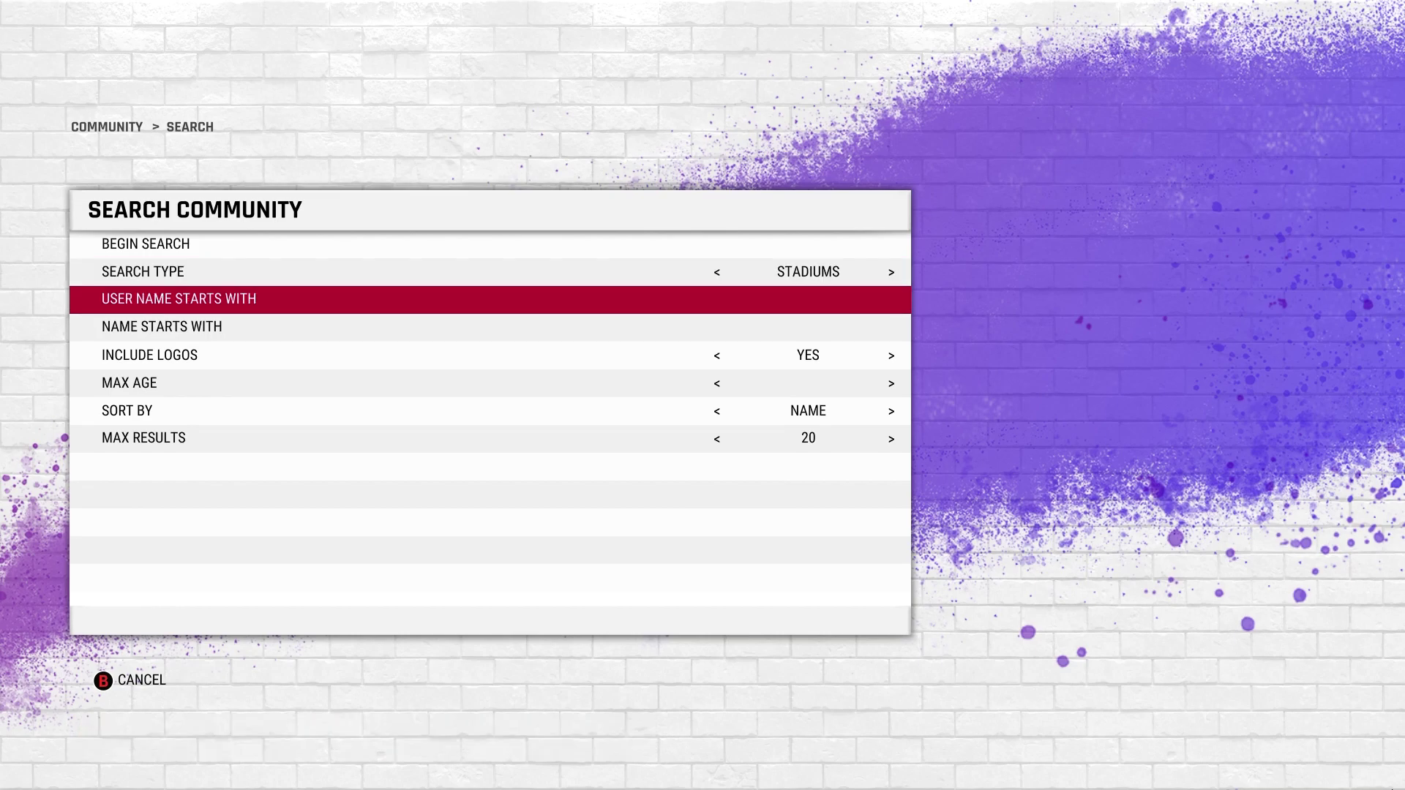
# Sort the stadium search by date and run it with a maximum of 20 results
pyautogui.press('Down')
pyautogui.press('Down')
pyautogui.press('Down')
pyautogui.press('Down')
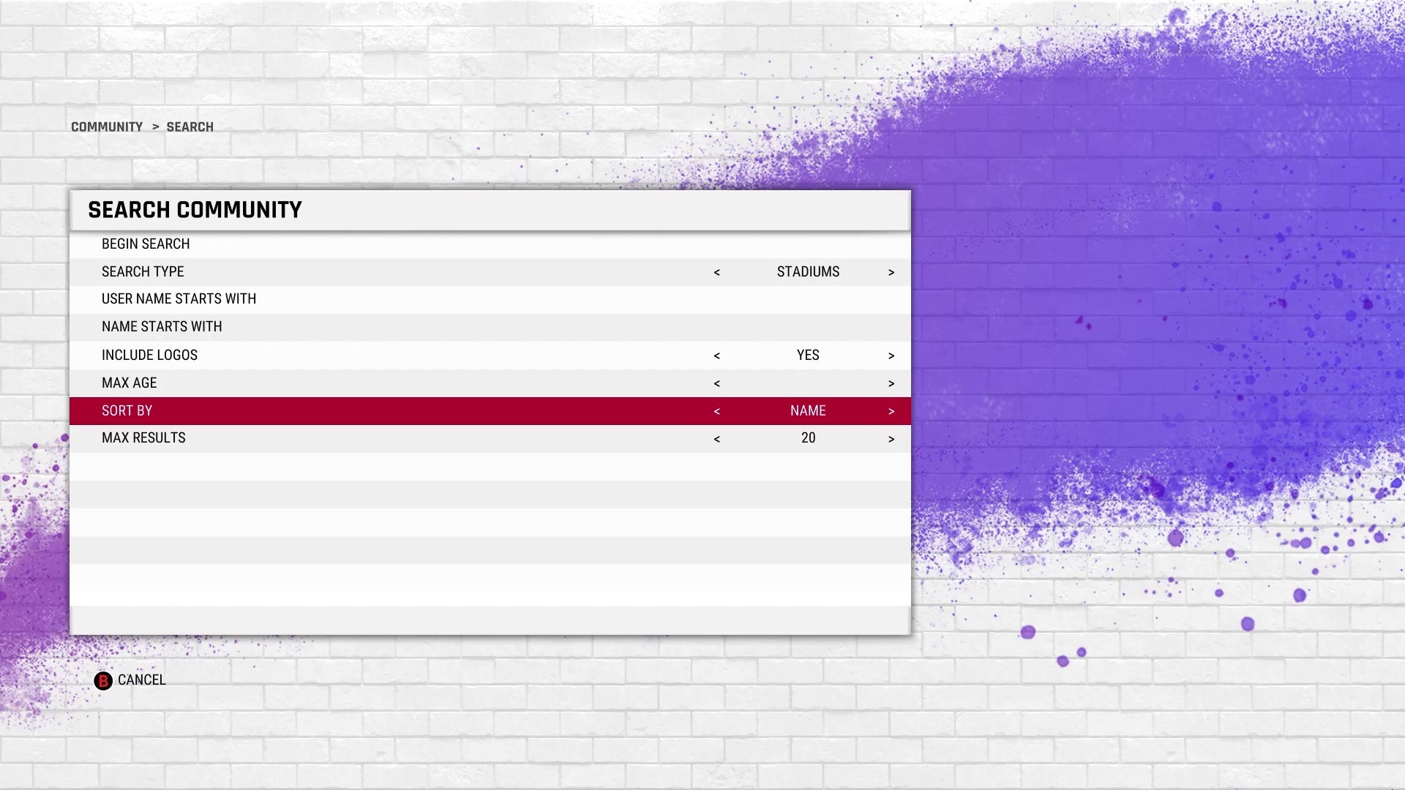
pyautogui.press('Down')
pyautogui.press('Down')
pyautogui.press('Return')
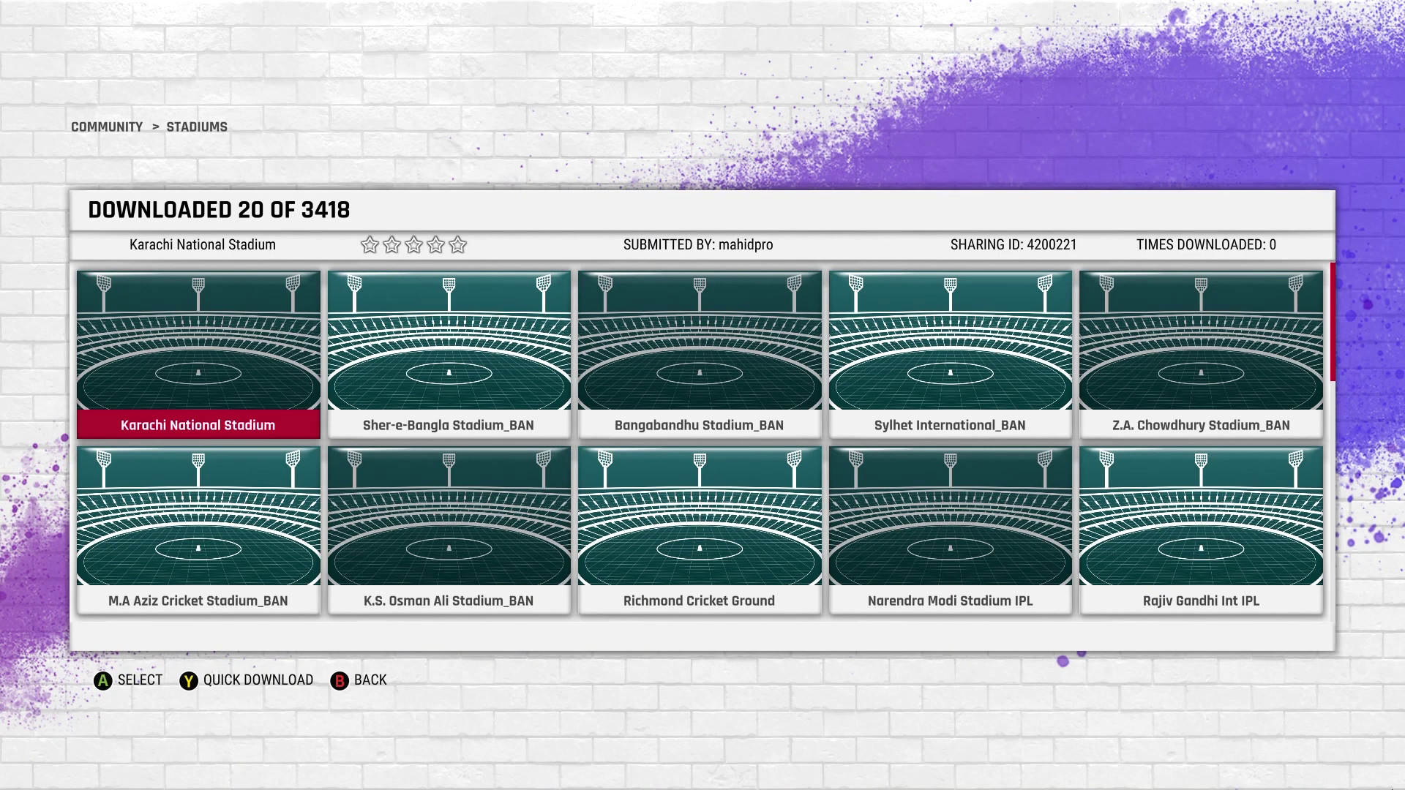
# Browse the community stadium results for IPL stadiums and check their creators, and return to the Create menu
pyautogui.press('Down')
pyautogui.press('Right')
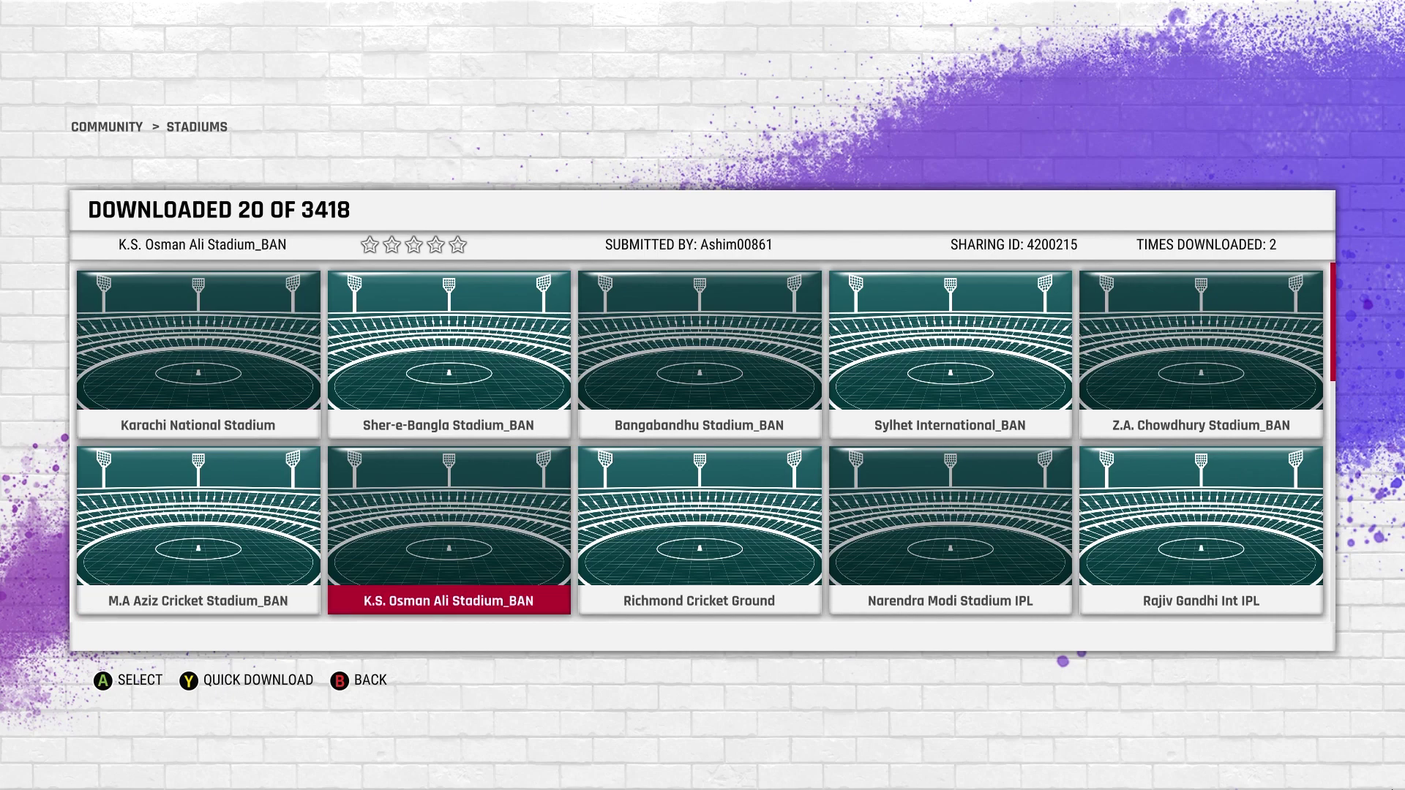
pyautogui.press('Right')
pyautogui.press('Right')
pyautogui.press('Right')
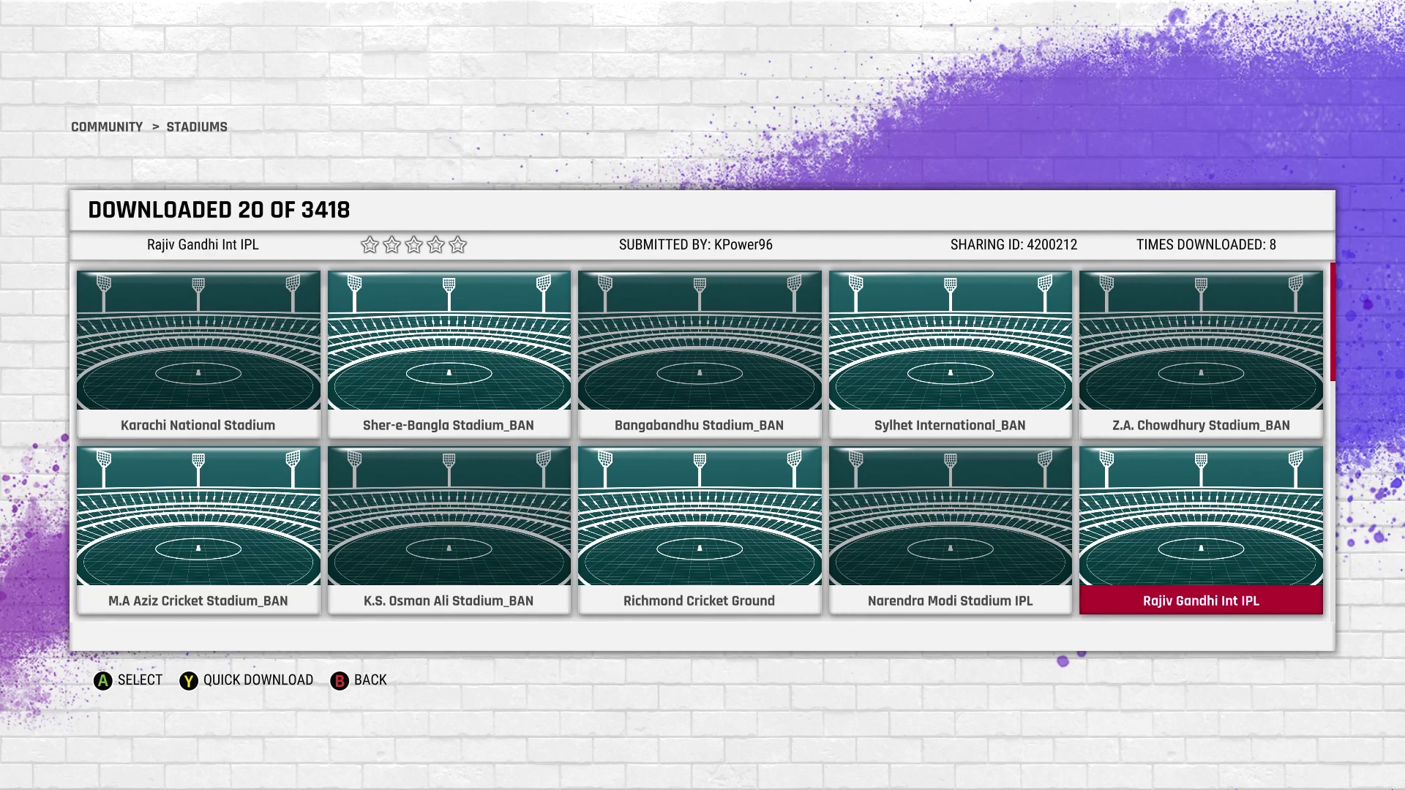
pyautogui.press('Down')
pyautogui.press('Left')
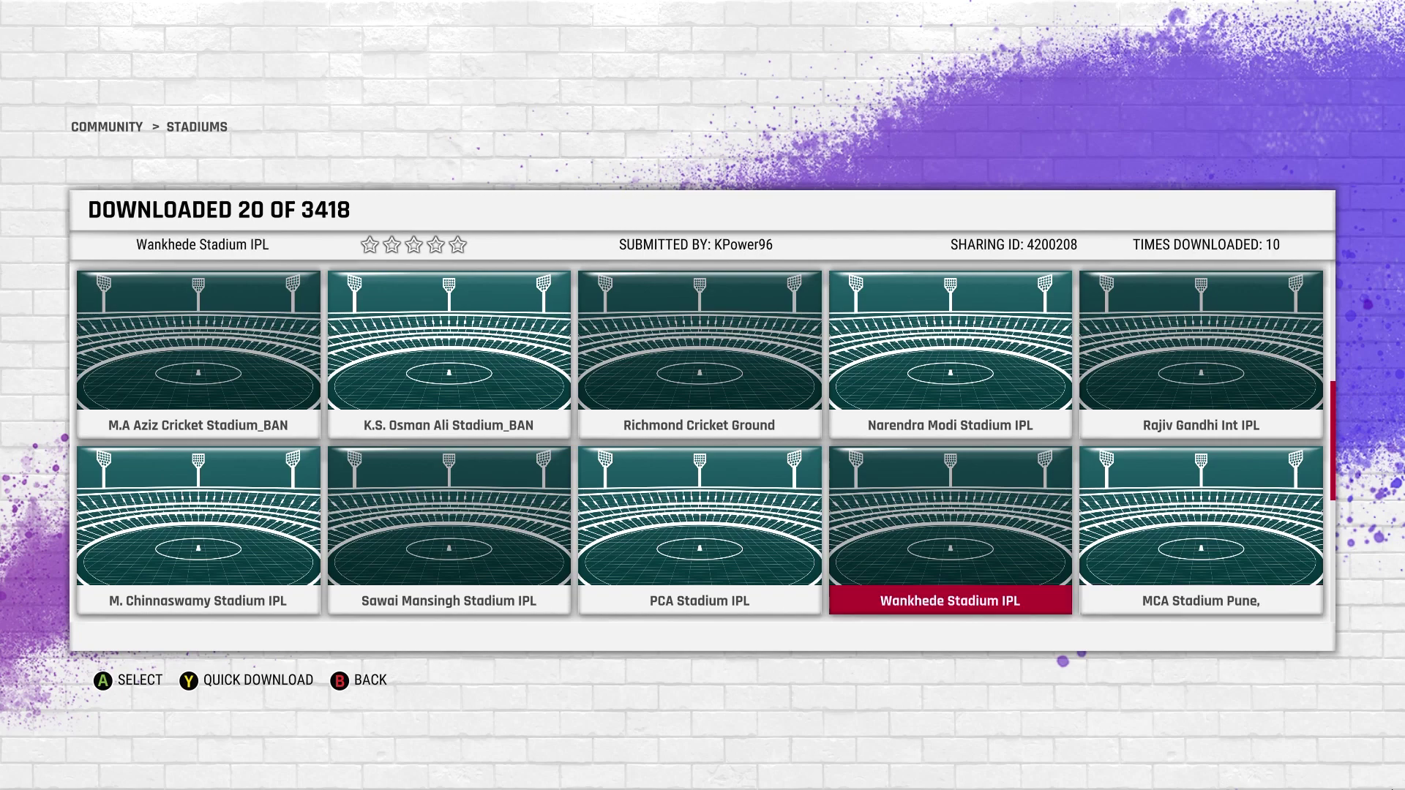
pyautogui.press('Left')
pyautogui.press('Left')
pyautogui.press('Left')
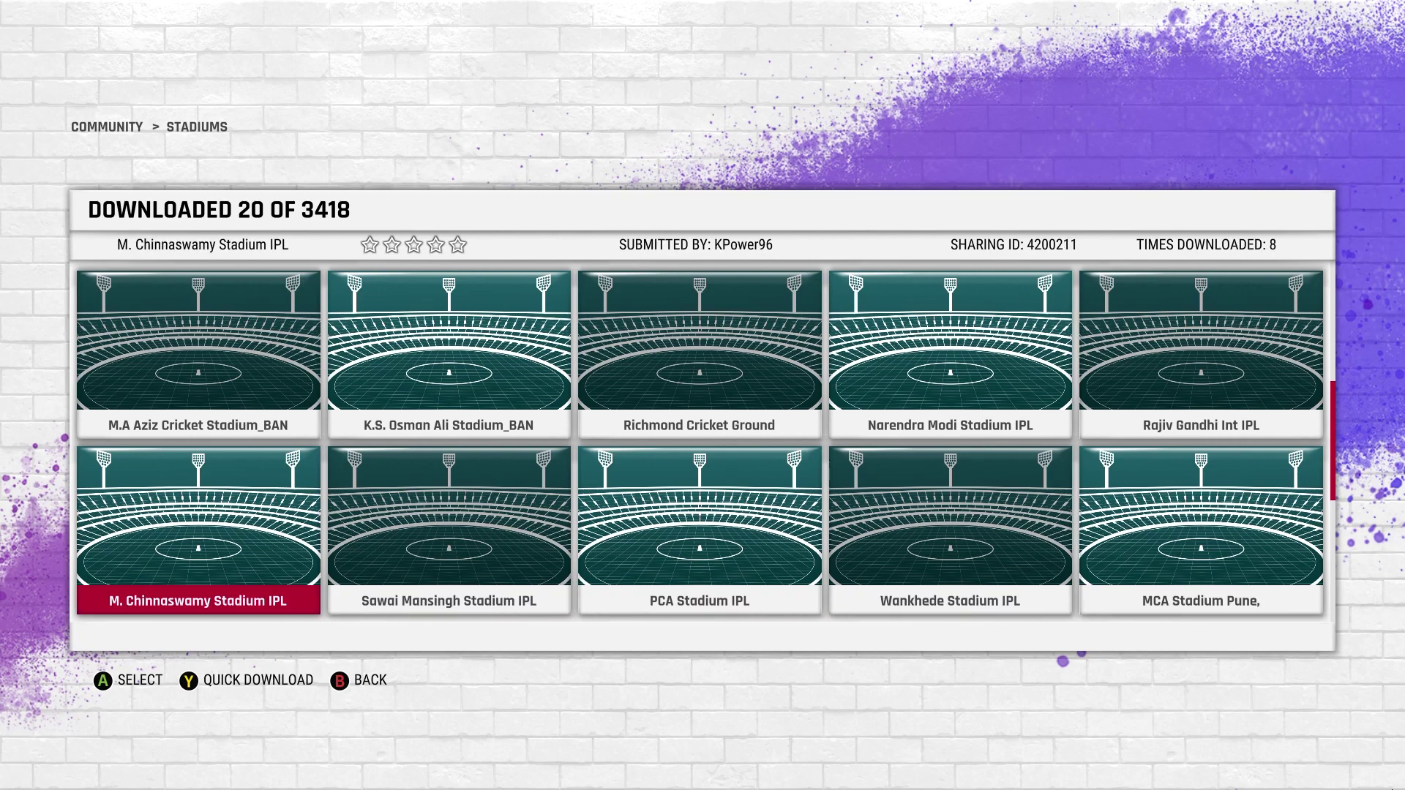
pyautogui.press('Down')
pyautogui.press('Right')
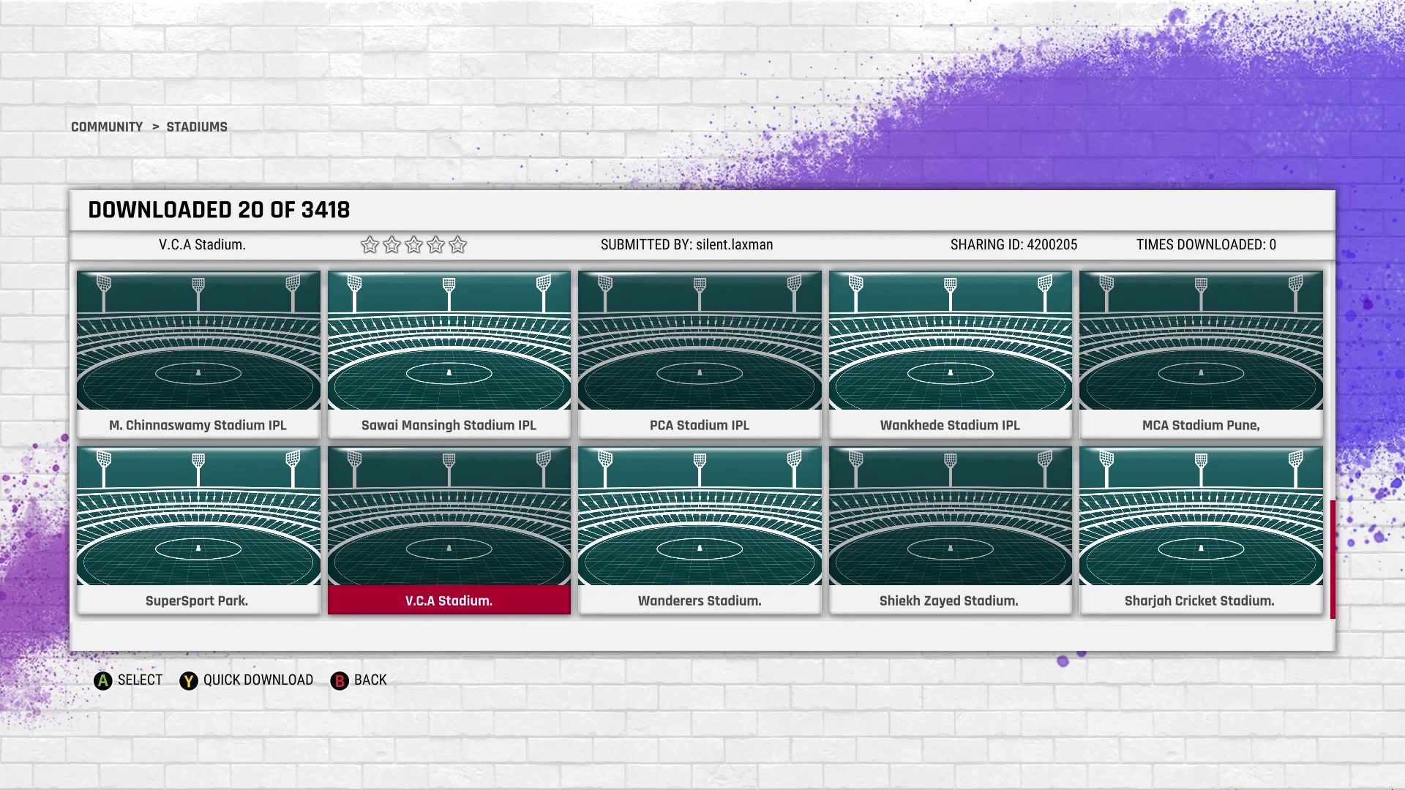
pyautogui.press('Up')
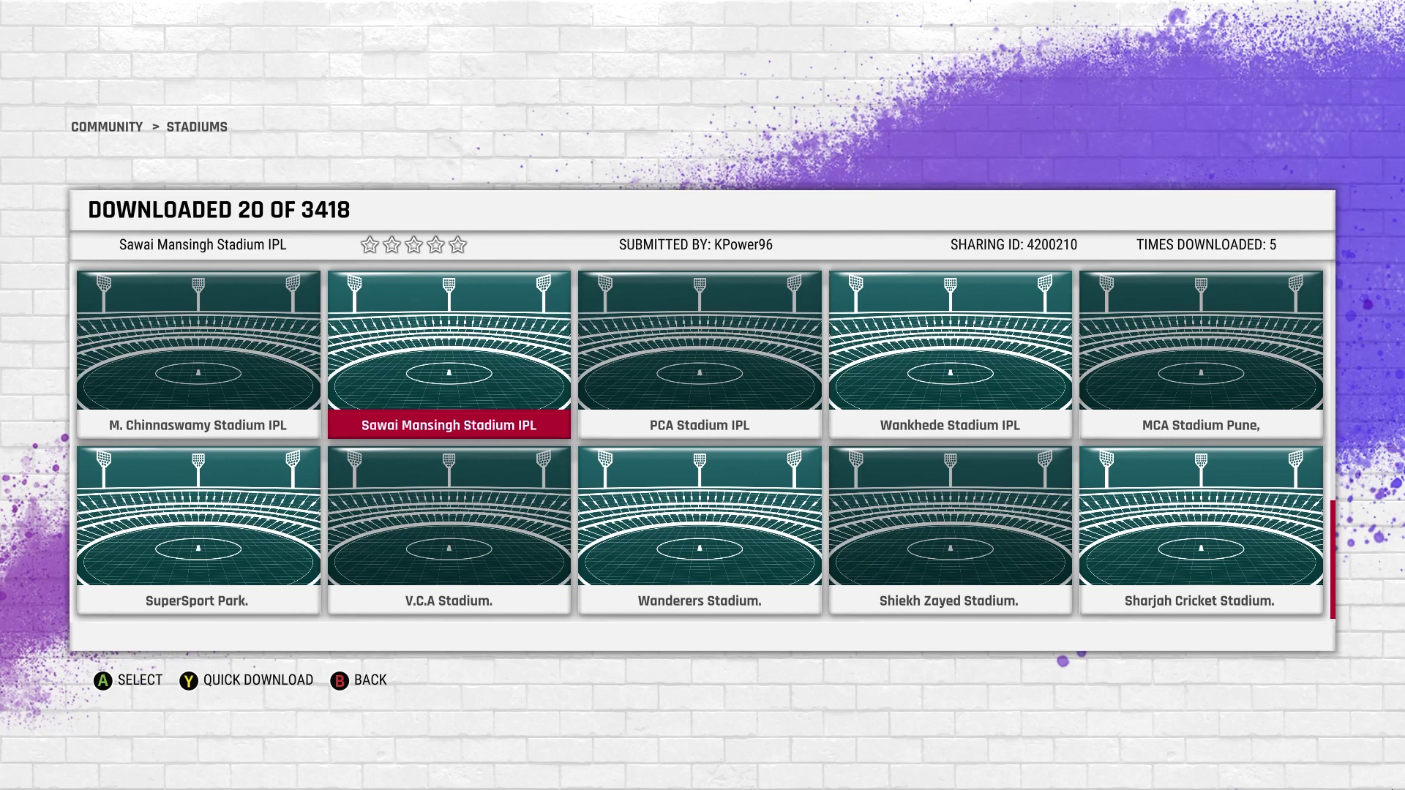
pyautogui.press('Right')
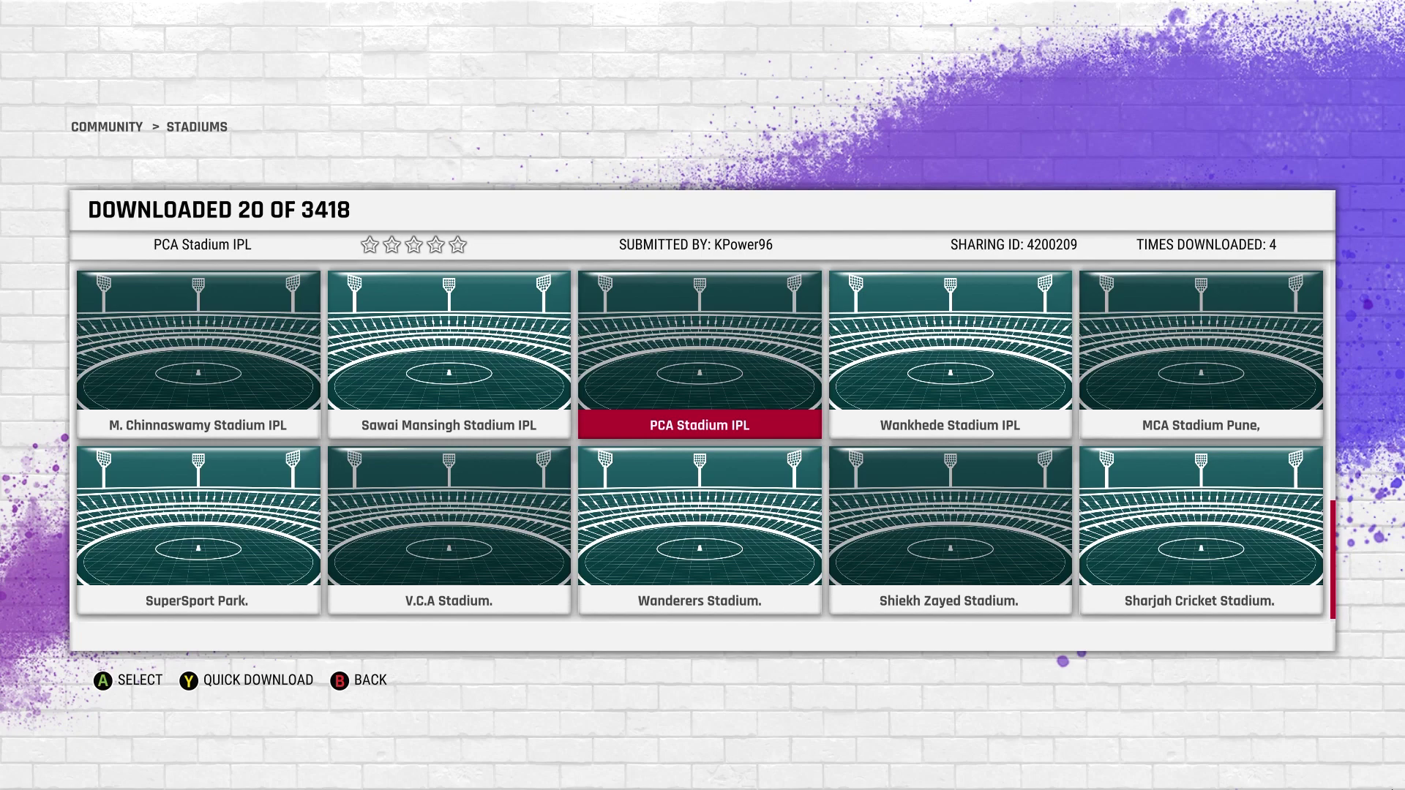
pyautogui.press('Escape')
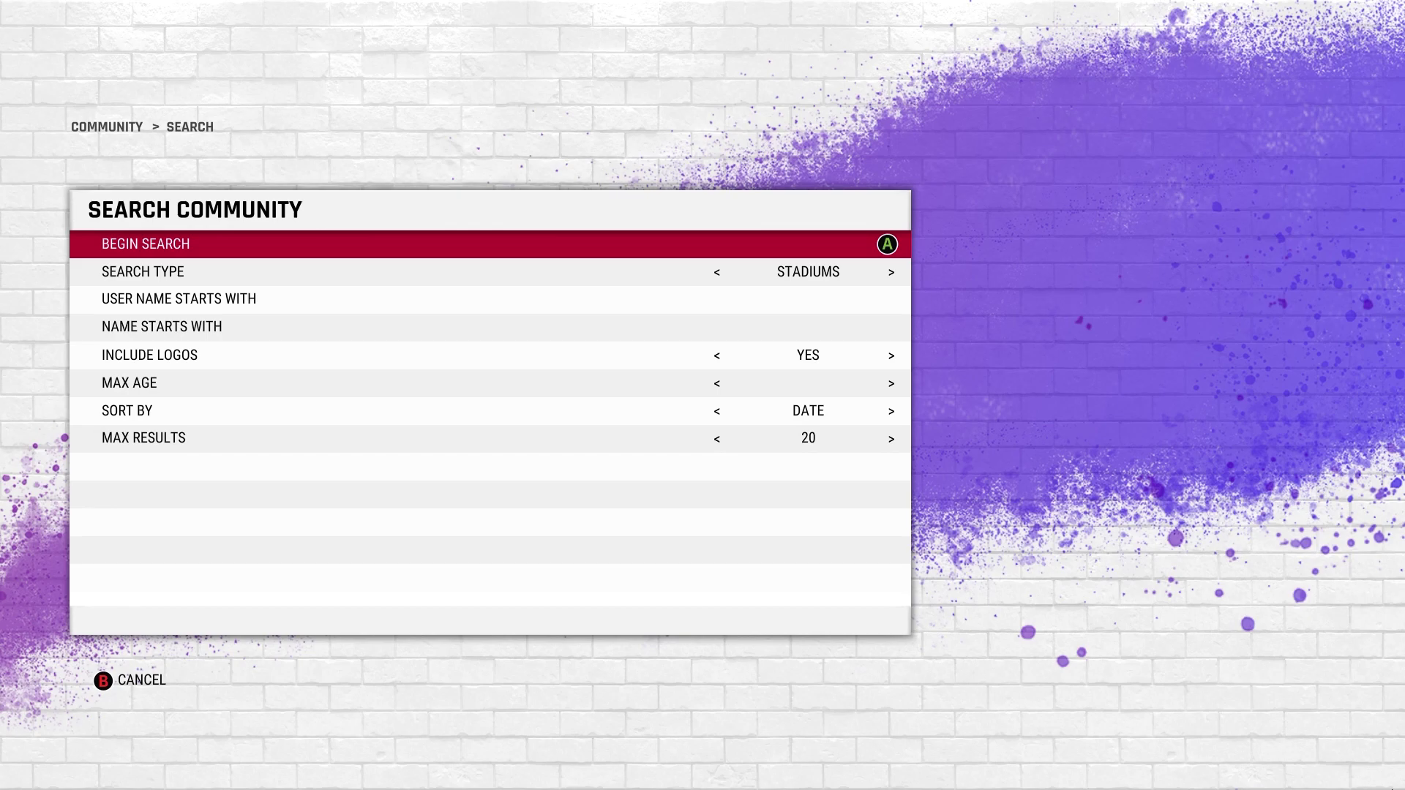
pyautogui.press('Escape')
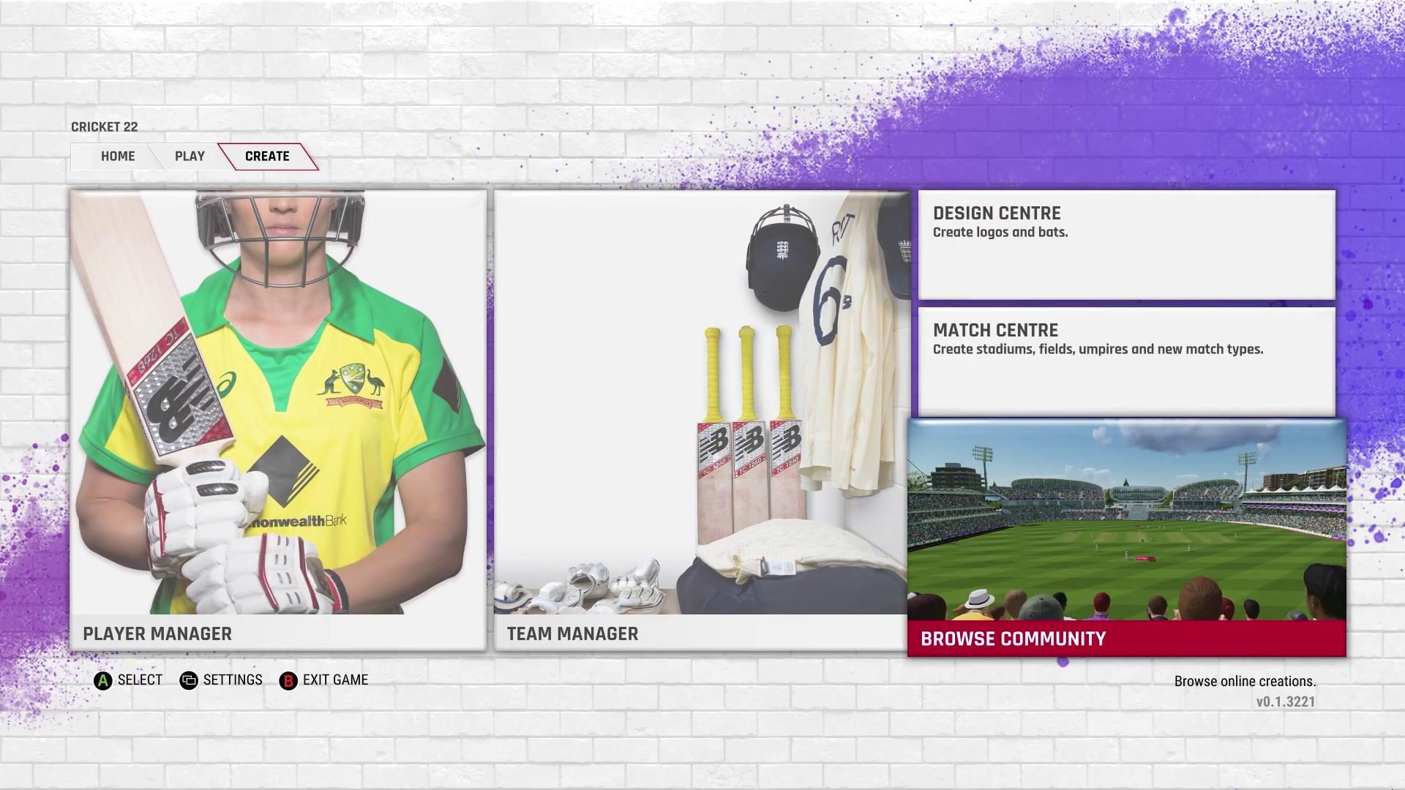
# Open the Stadium Creator from the Match Centre and bring up the list of stadiums to manage
pyautogui.press('Up')
pyautogui.press('Return')
pyautogui.press('Return')
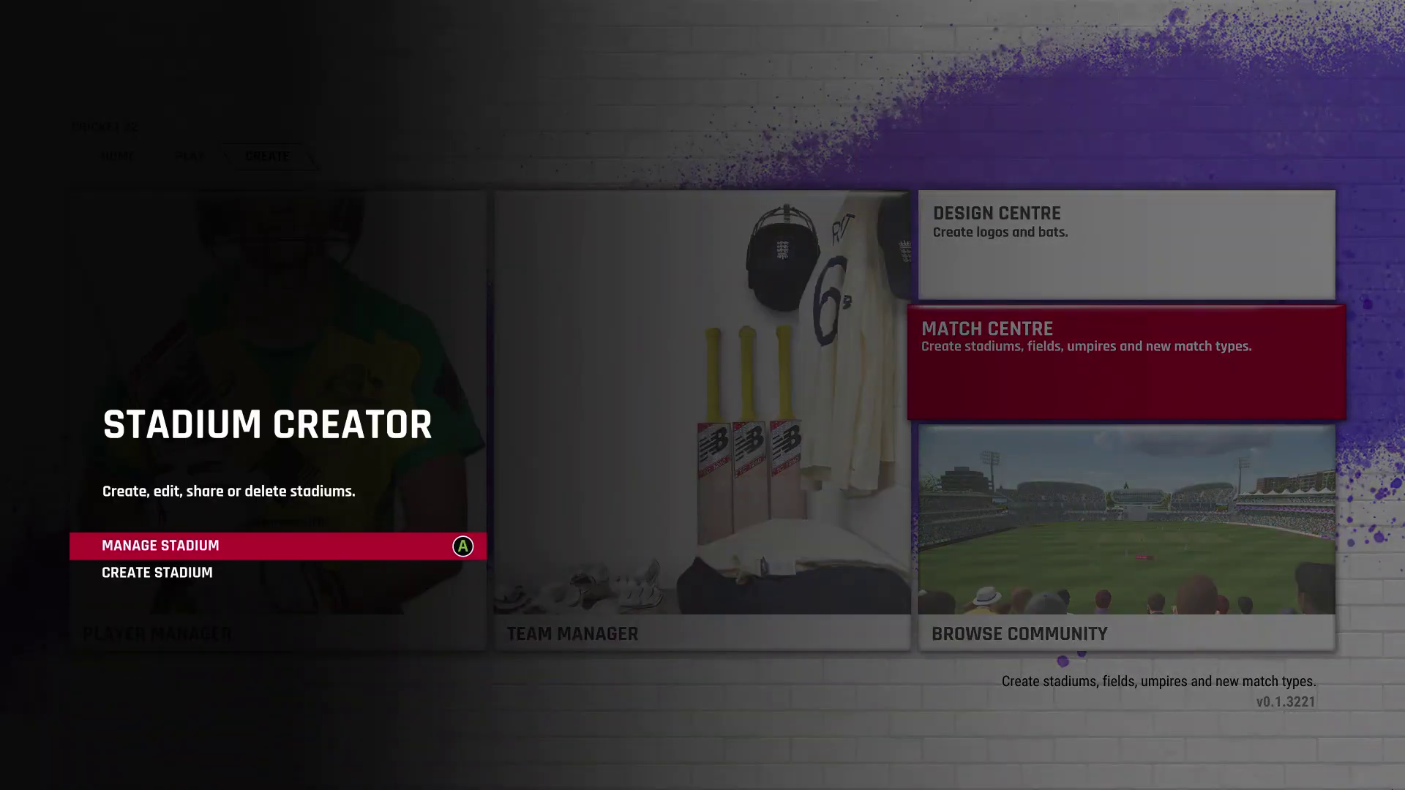
pyautogui.press('Return')
pyautogui.press('Left')
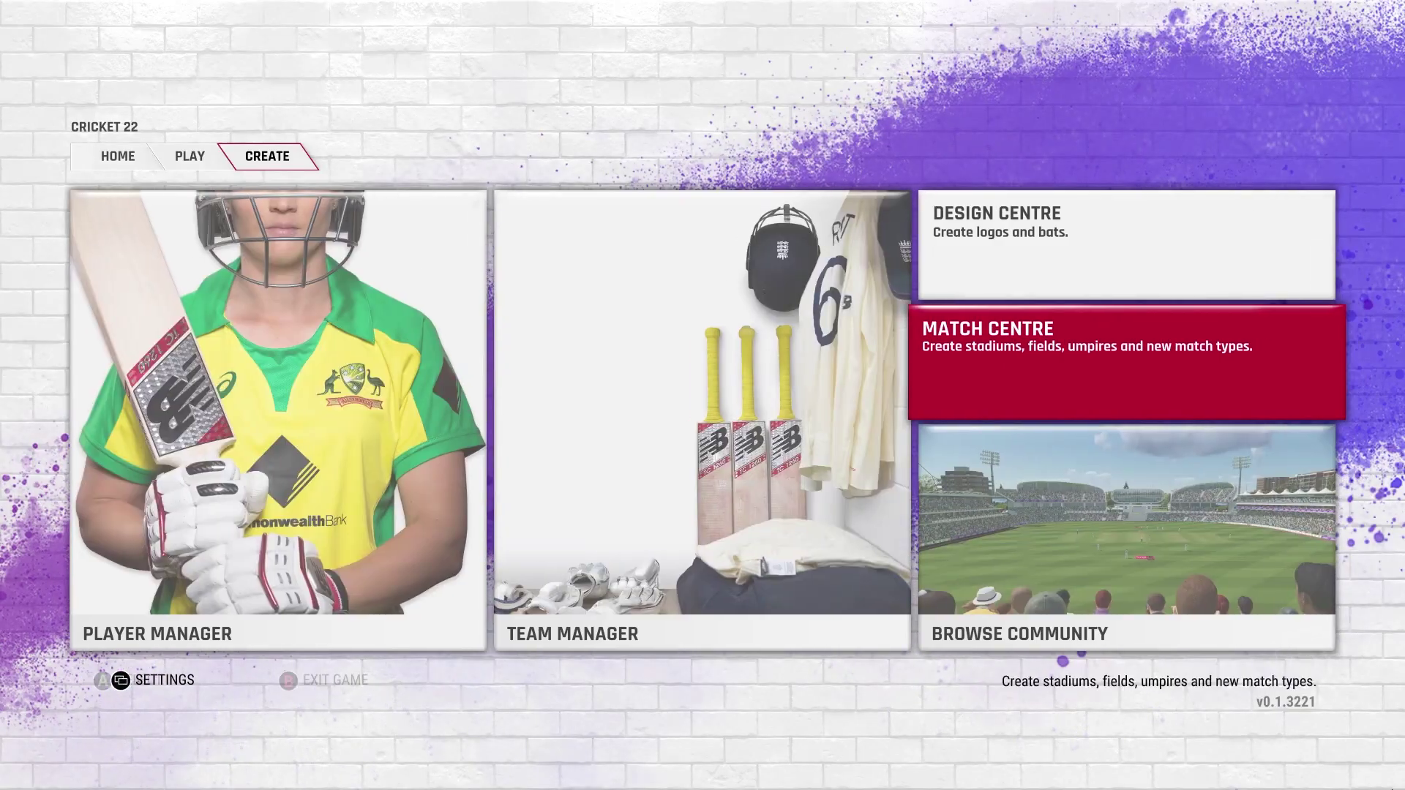
pyautogui.press('Return')
pyautogui.press('Return')
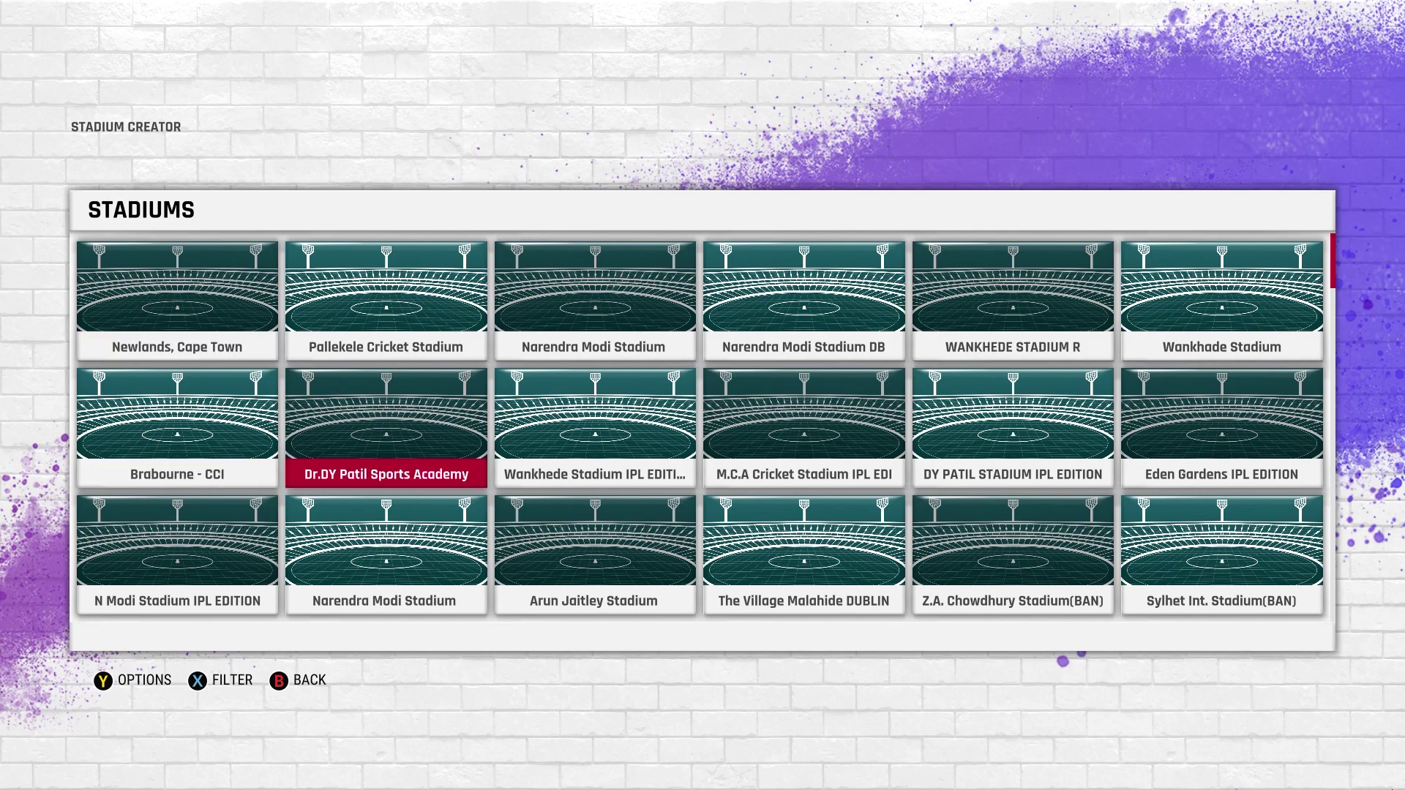
# Open N Modi Stadium IPL EDITION from the stadium list in the stadium editor
pyautogui.press('Right')
pyautogui.press('Right')
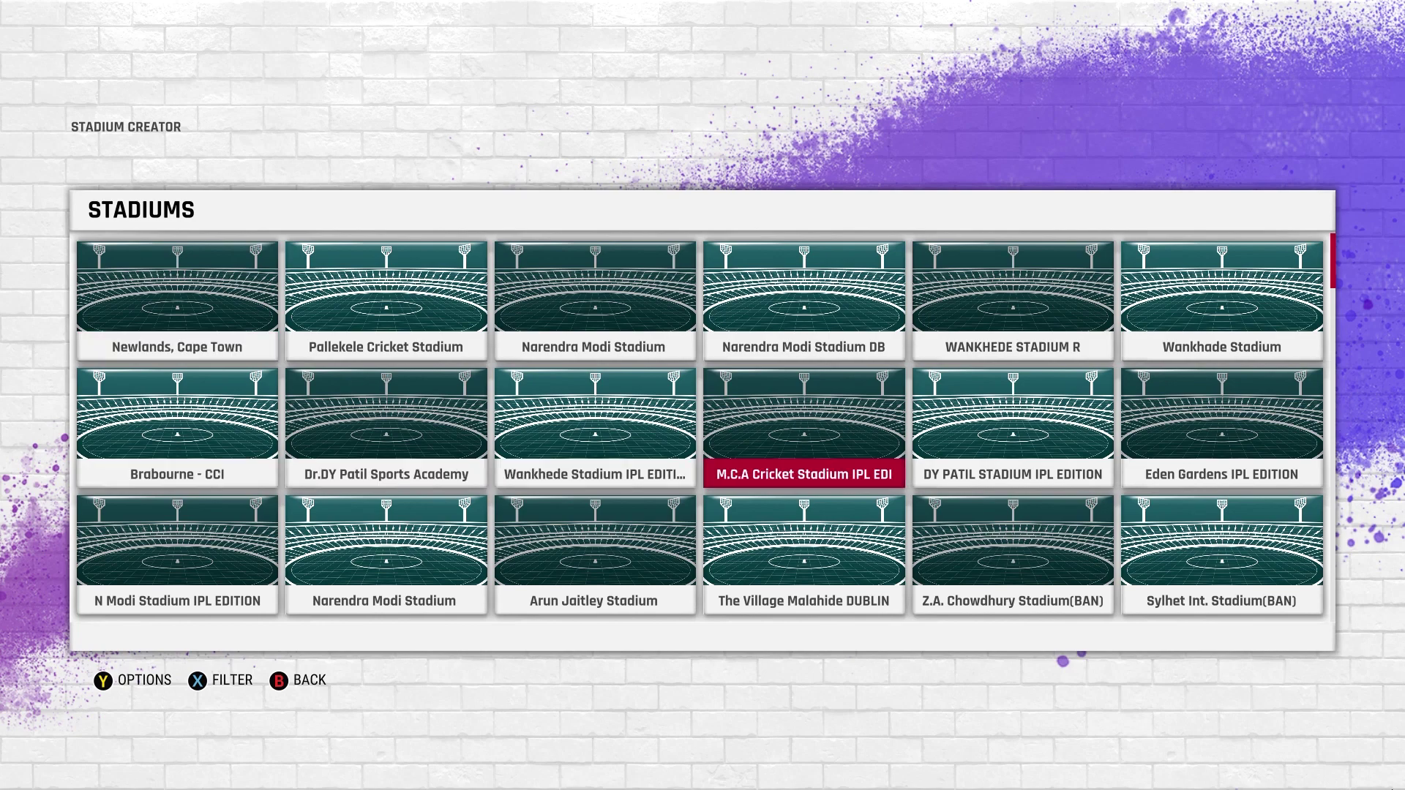
pyautogui.press('Down')
pyautogui.press('Left')
pyautogui.press('Left')
pyautogui.press('Left')
pyautogui.press('Return')
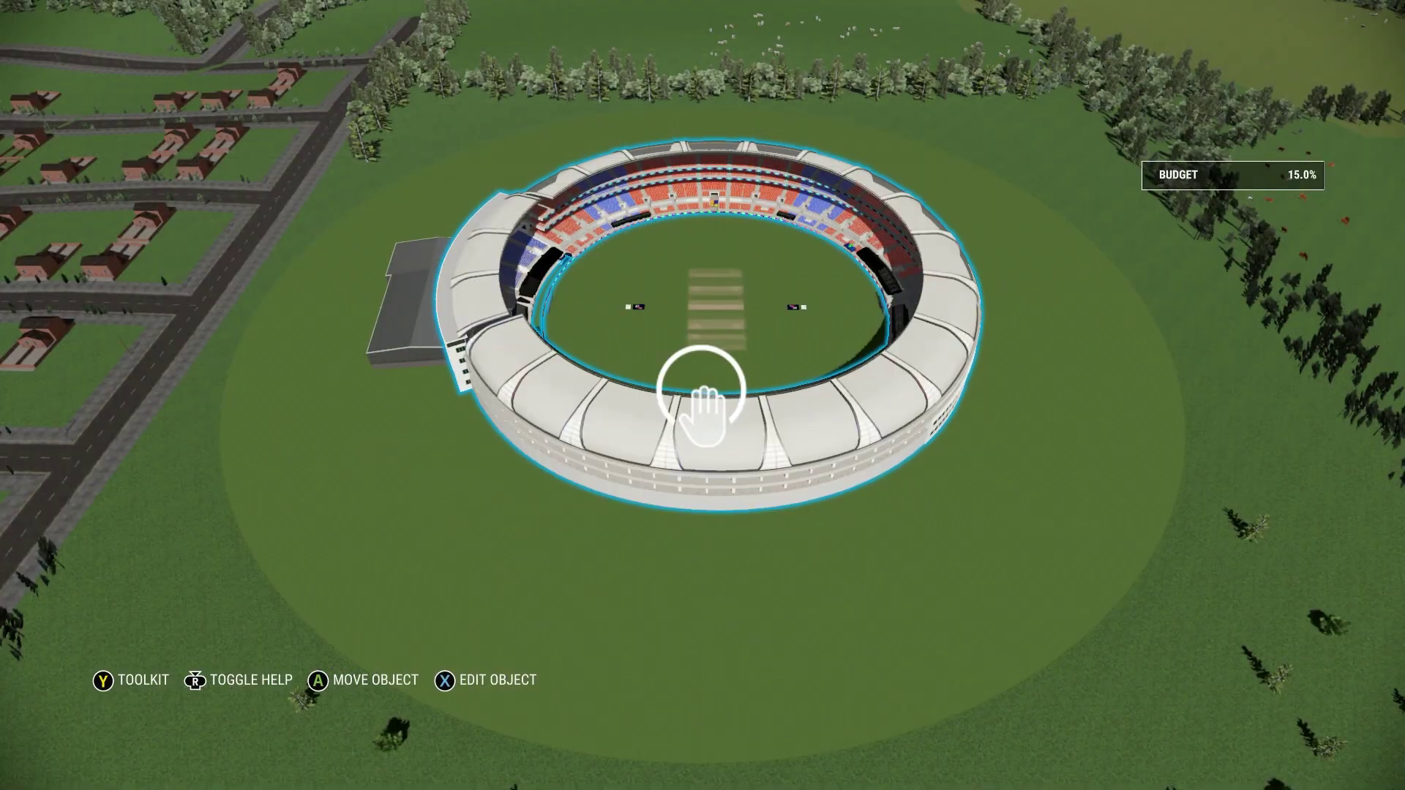
# Examine the stadium's pitch, stands, advertising boards and roof from inside and outside
pyautogui.scroll(10, 701, 395)
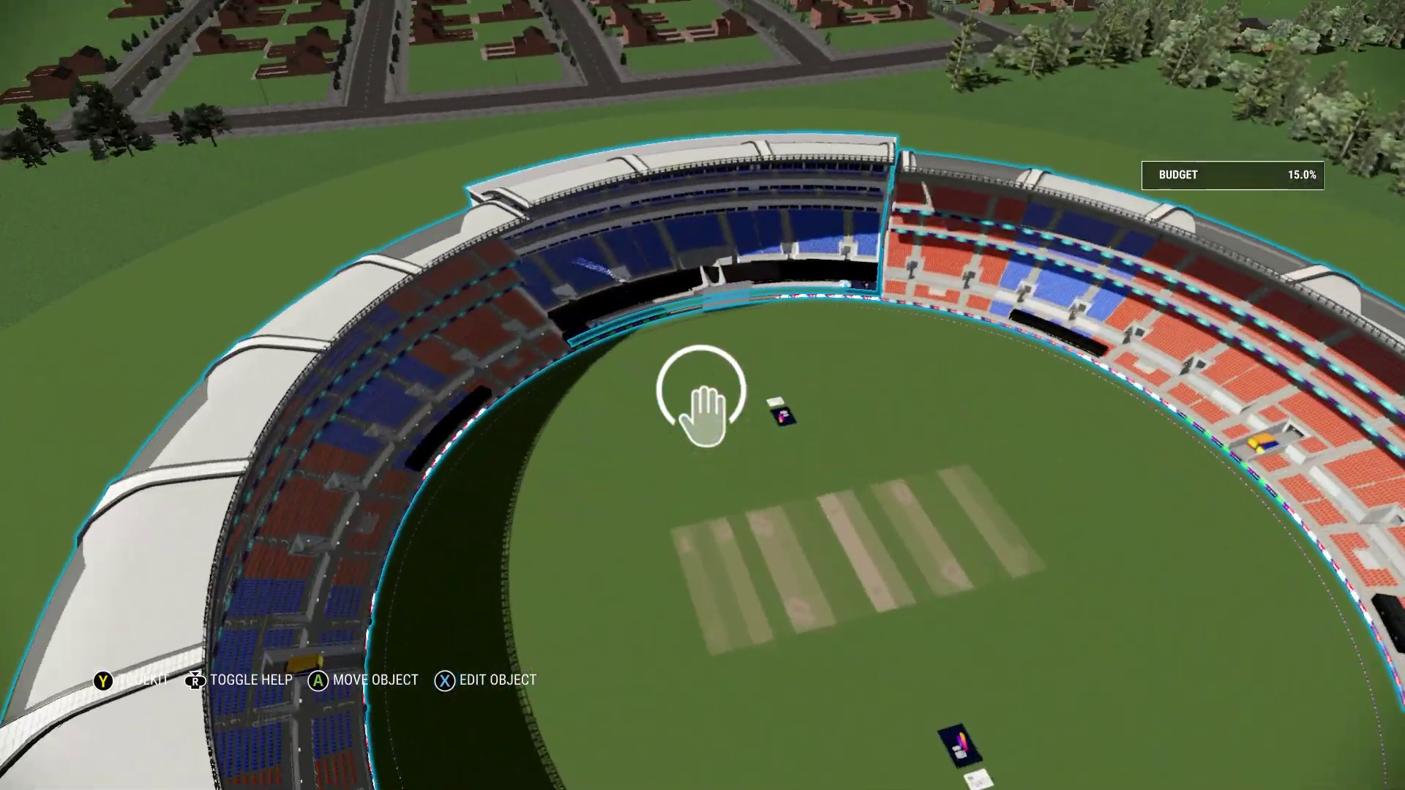
pyautogui.press('Left')
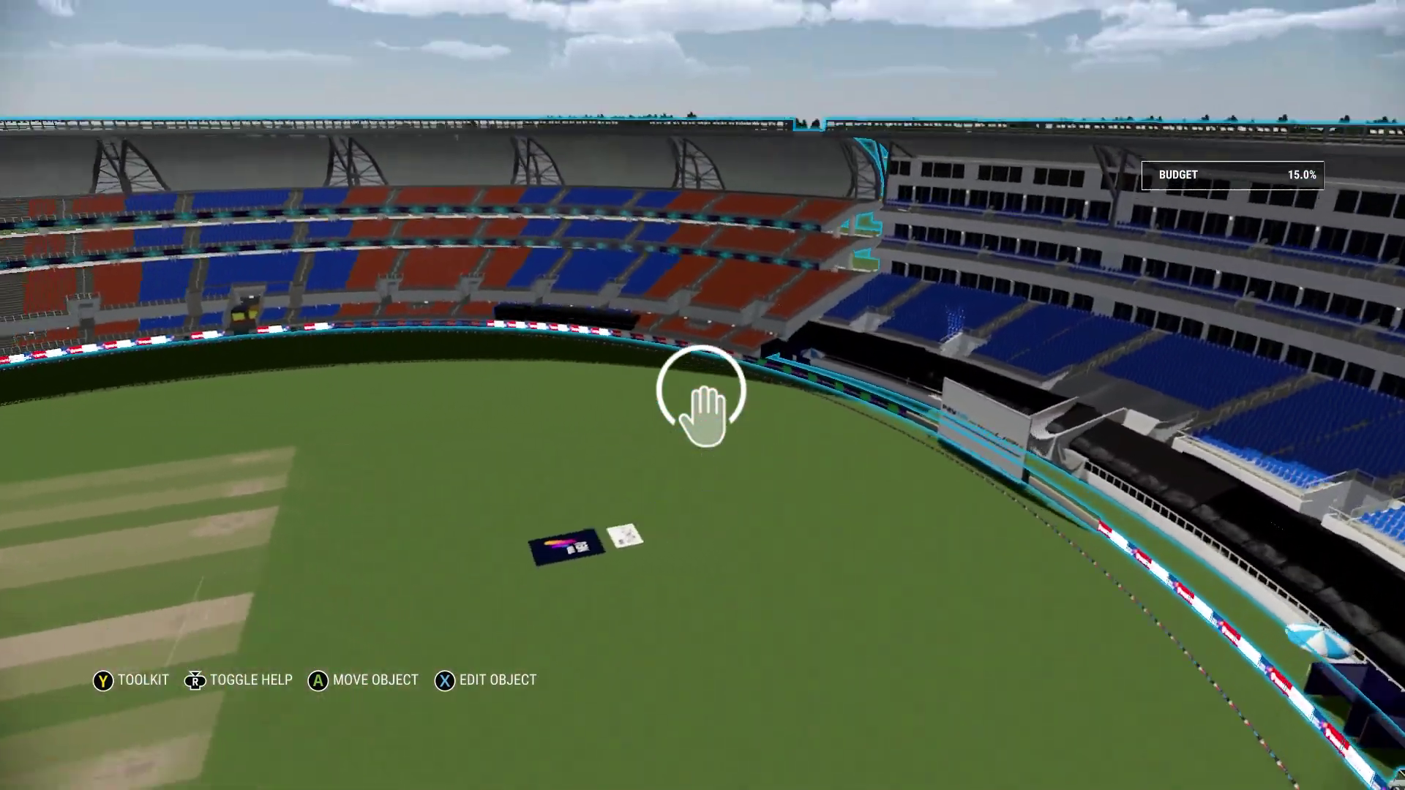
pyautogui.press('Up')
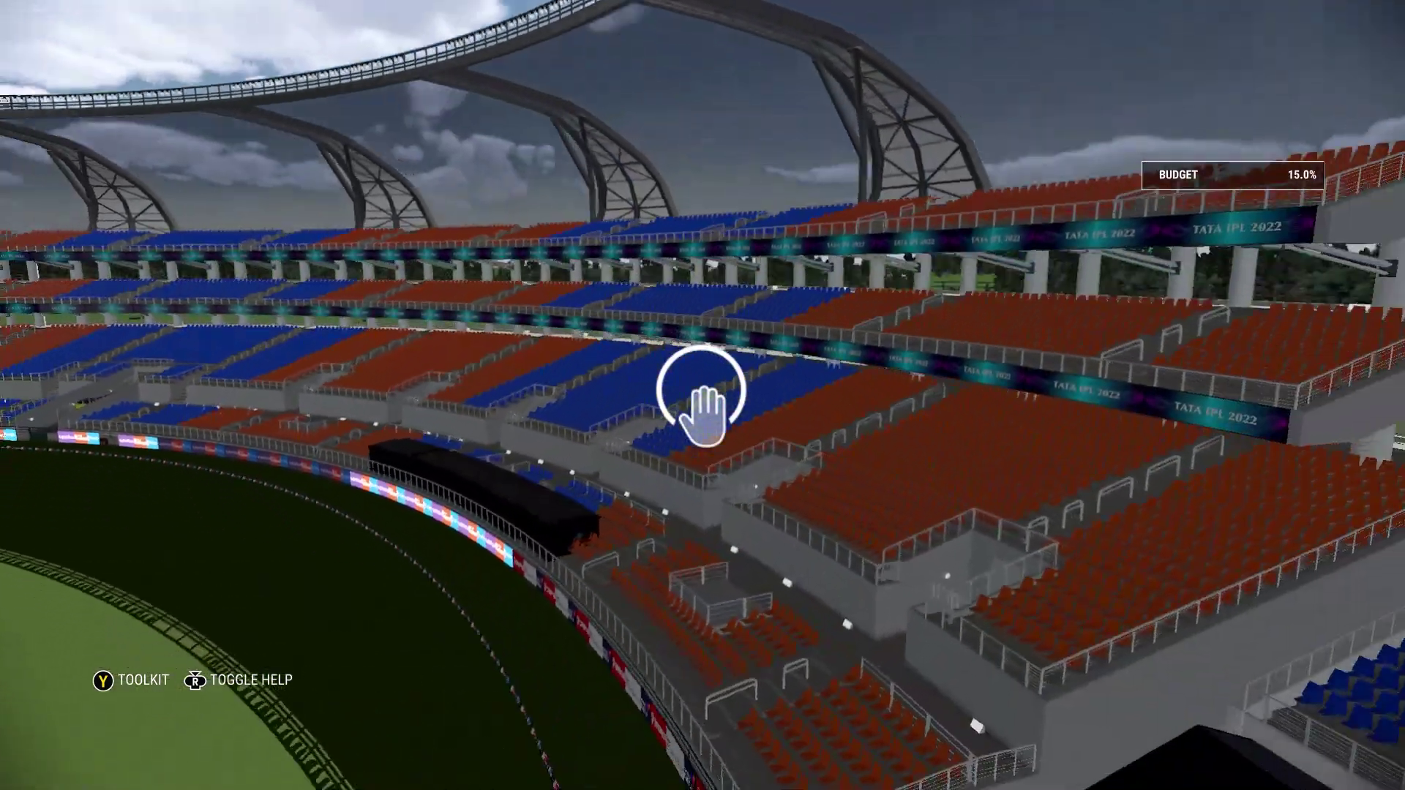
pyautogui.press('Right')
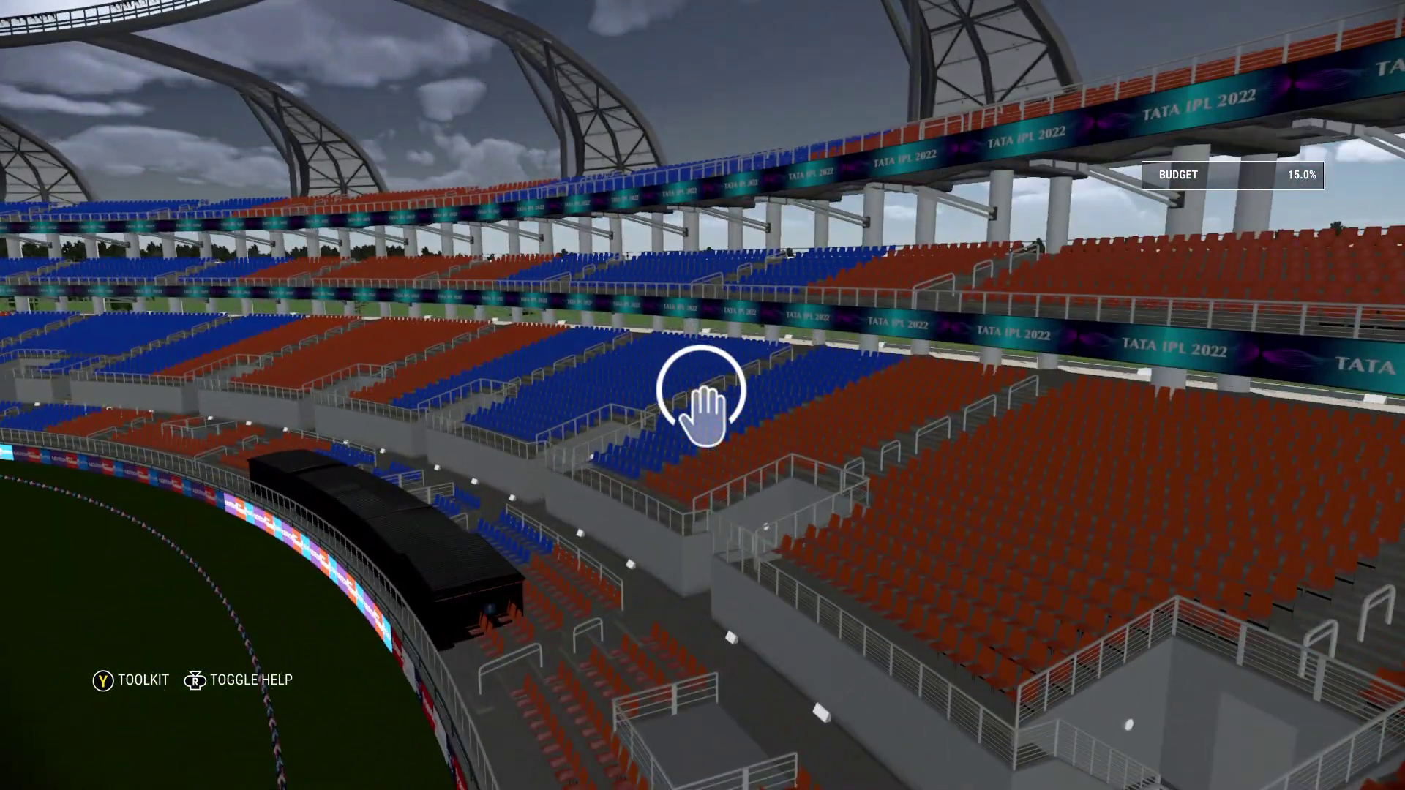
pyautogui.press('Left')
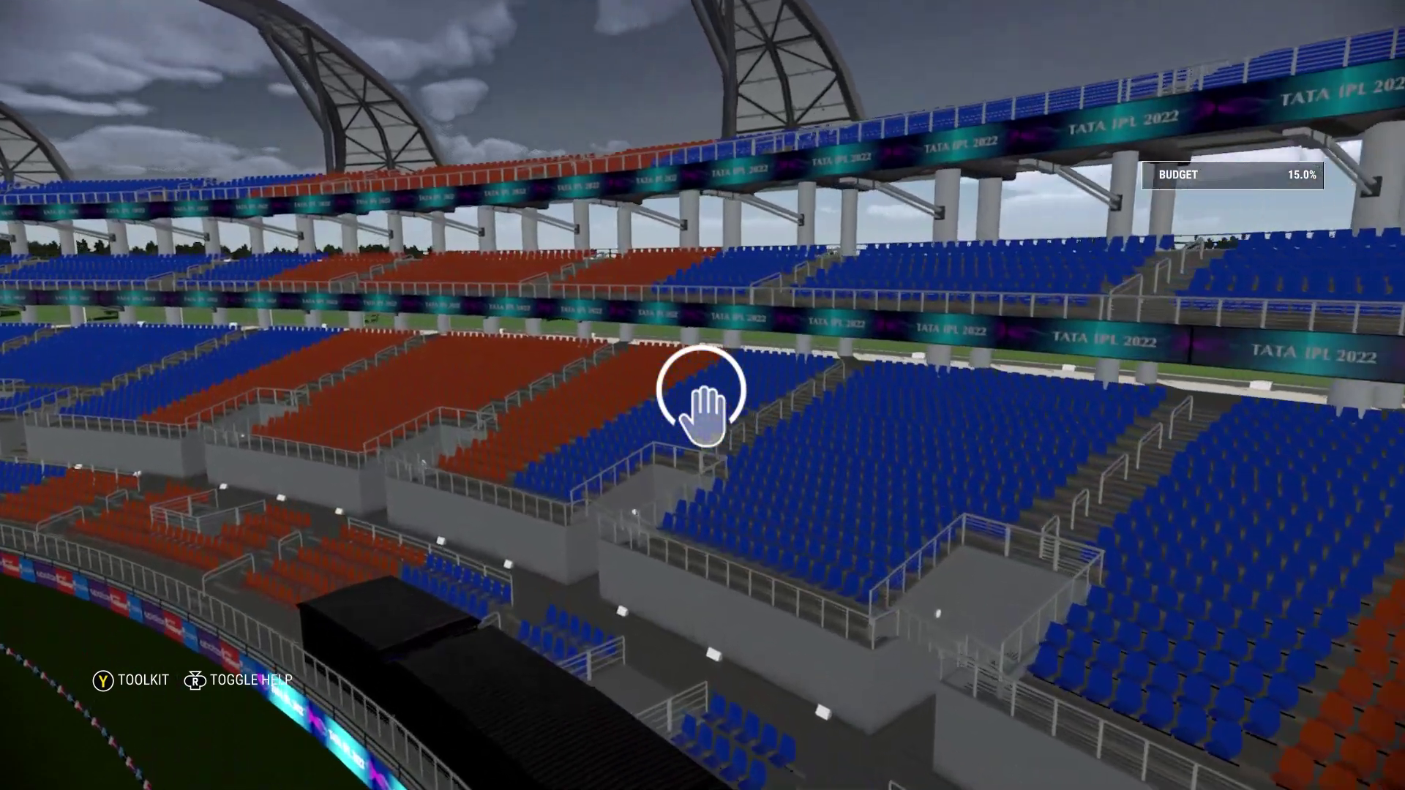
pyautogui.press('Right')
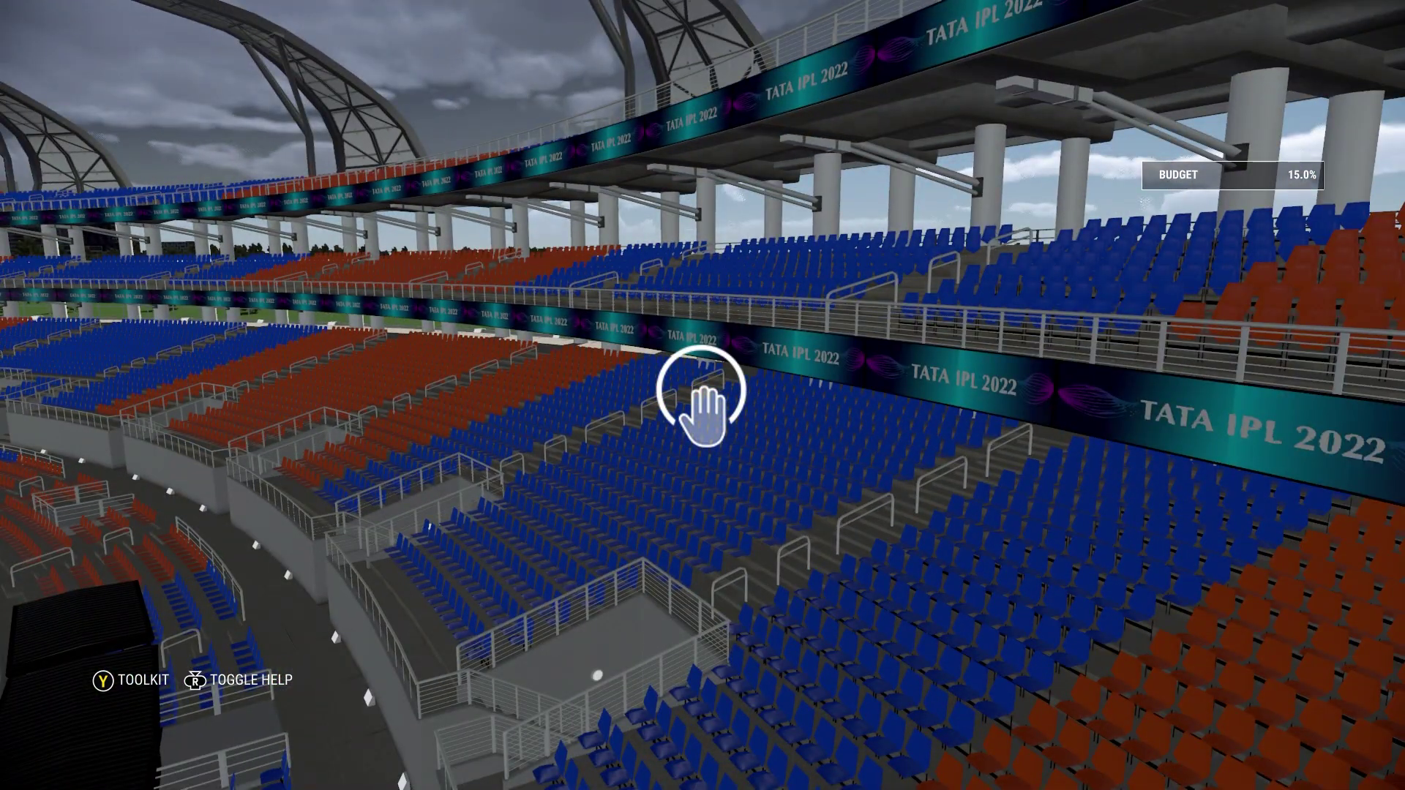
pyautogui.press('Left')
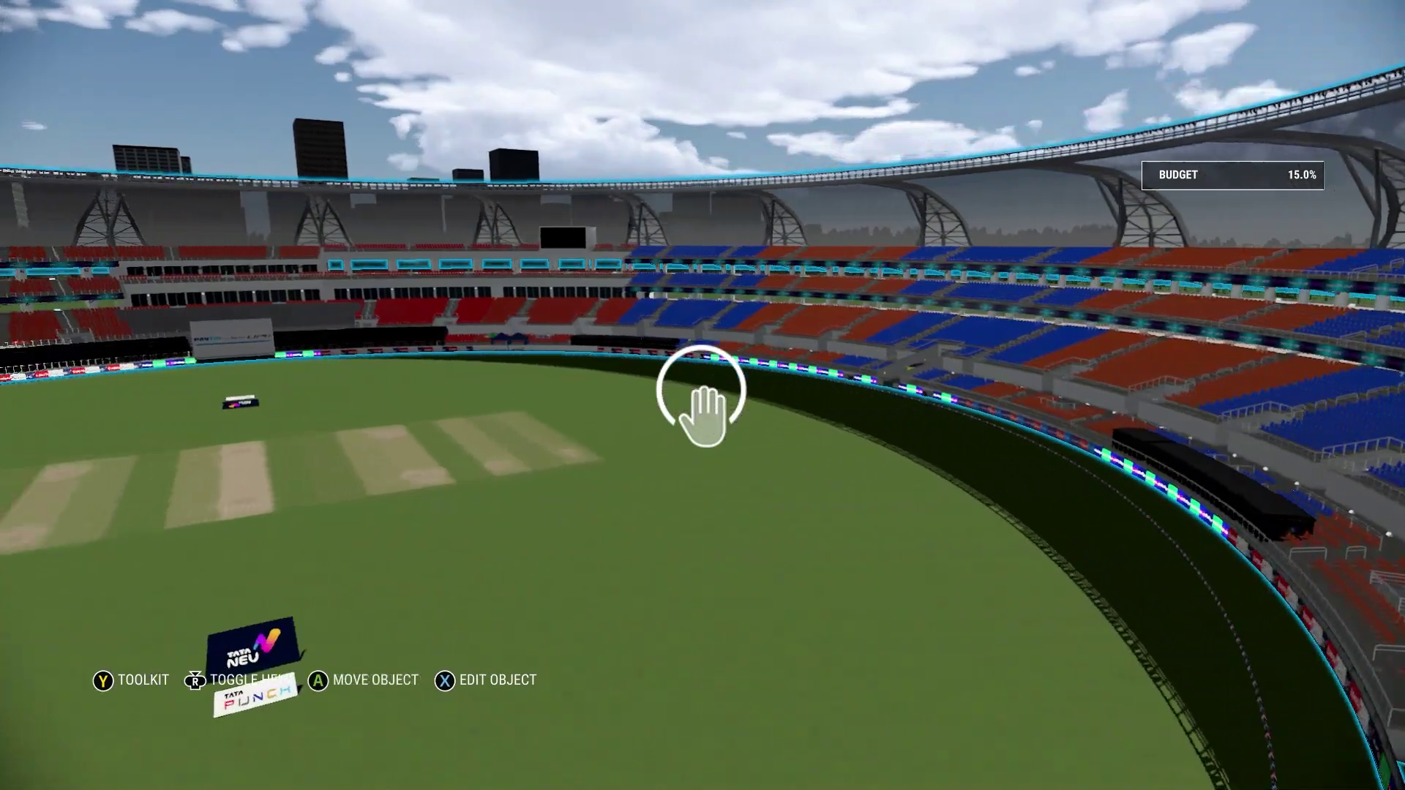
pyautogui.press('Right')
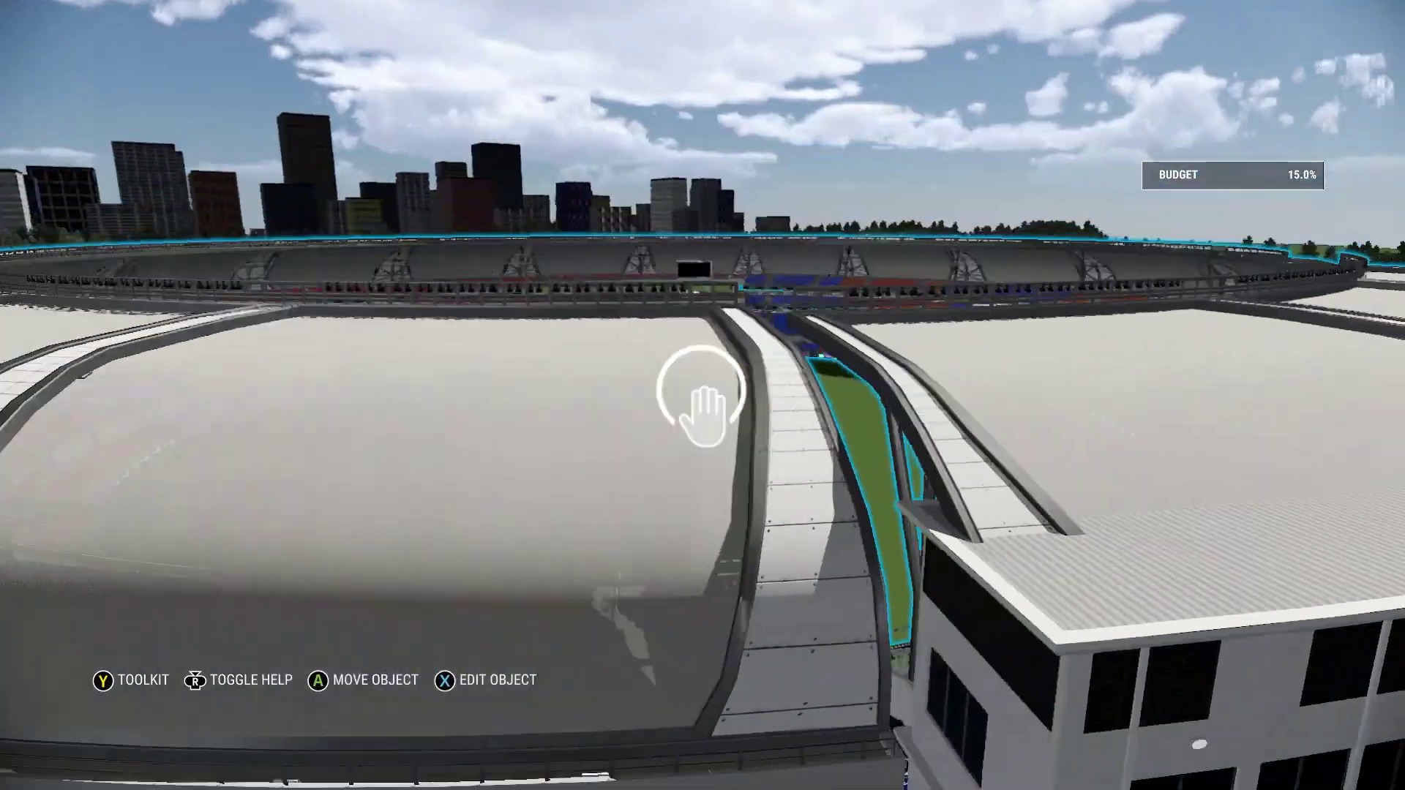
pyautogui.scroll(-8, 700, 396)
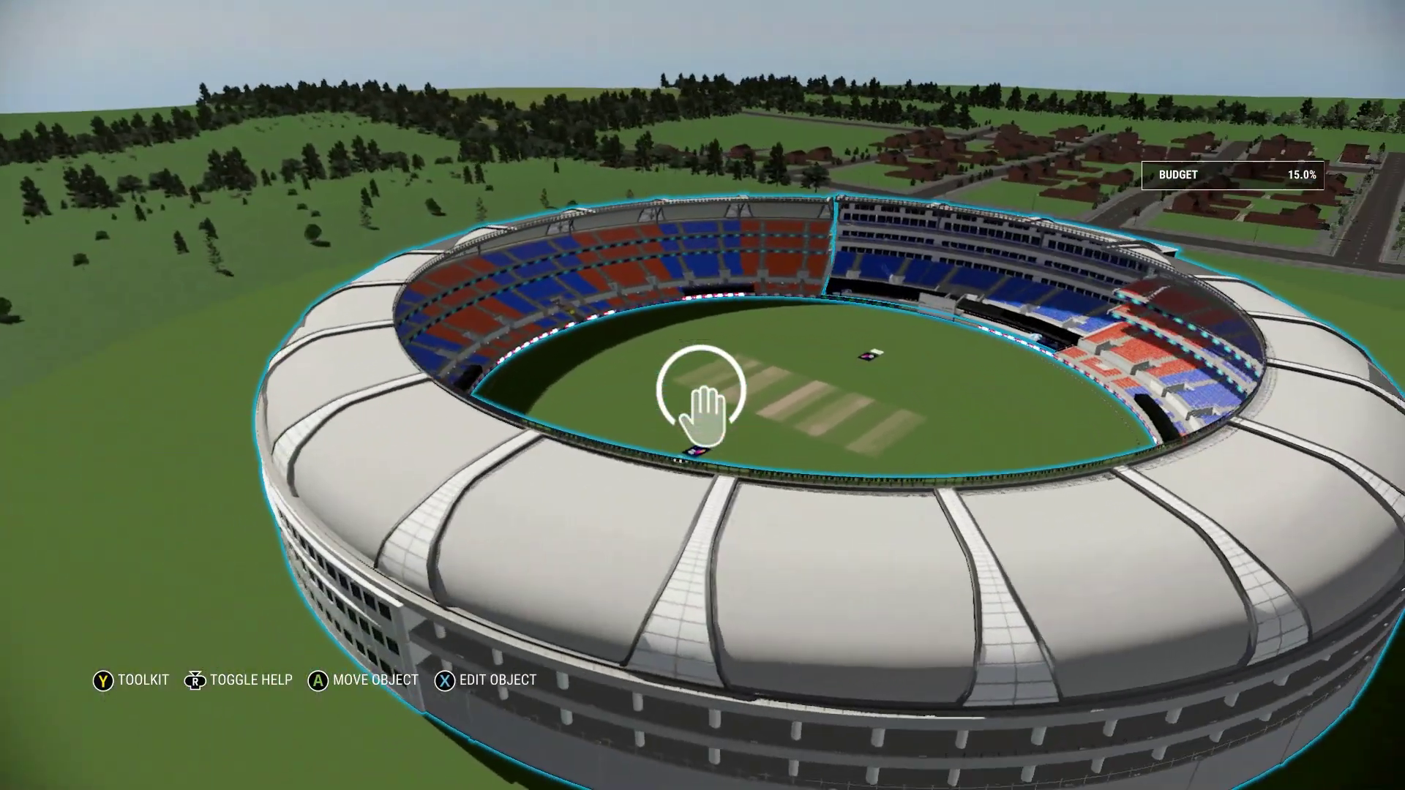
pyautogui.press('Right')
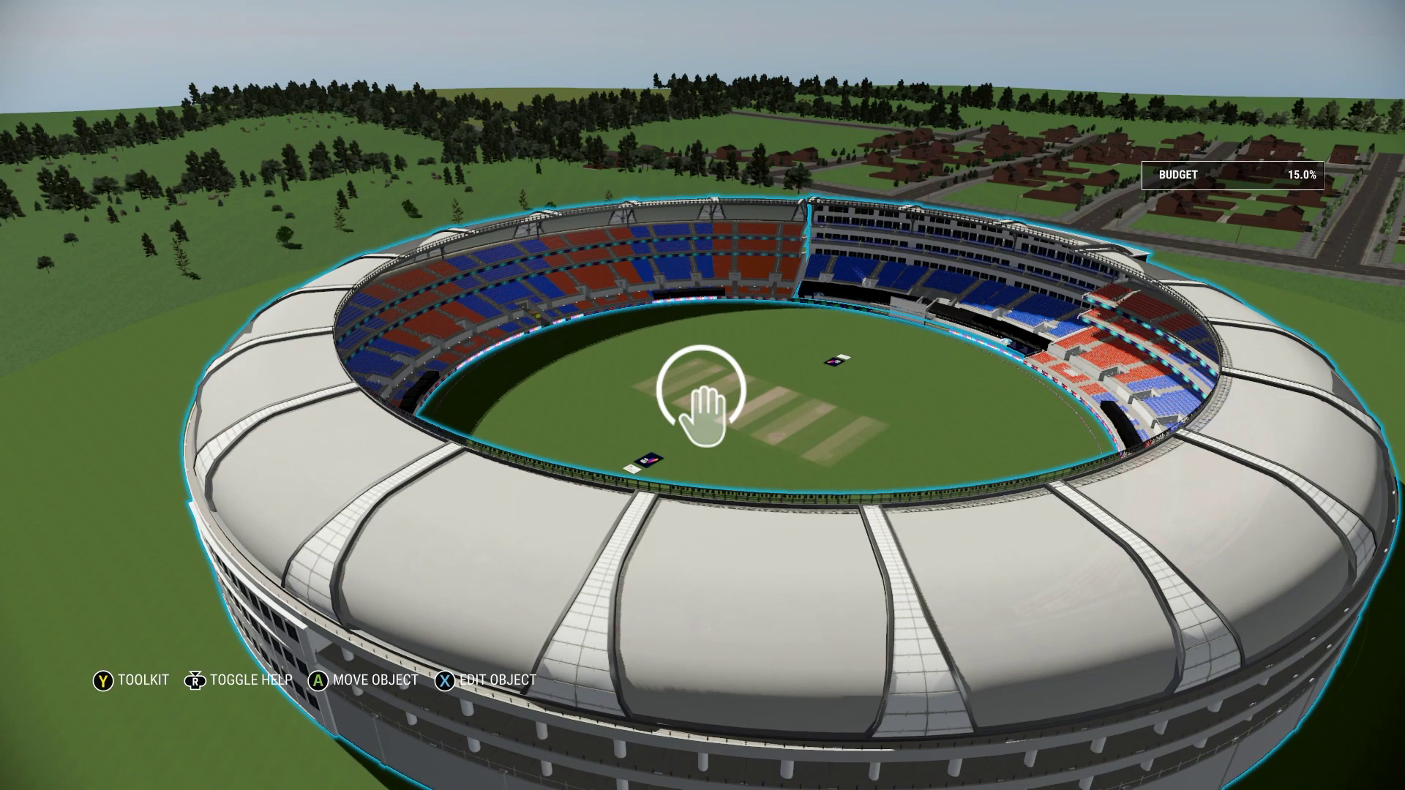
# Exit the stadium editor, accepting the offer to save, and go back to Browse Community in the Create menu
pyautogui.press('Escape')
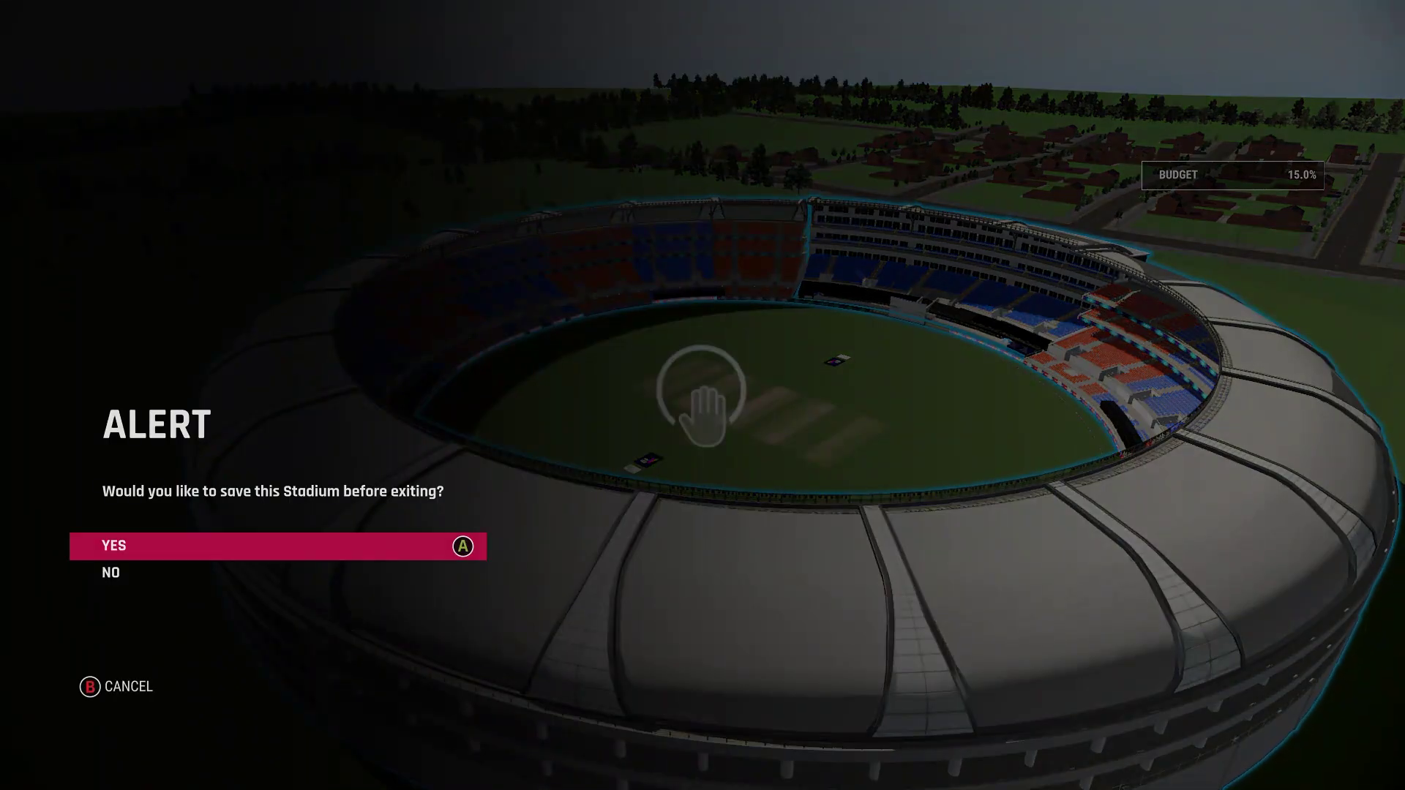
pyautogui.press('Return')
pyautogui.press('Down')
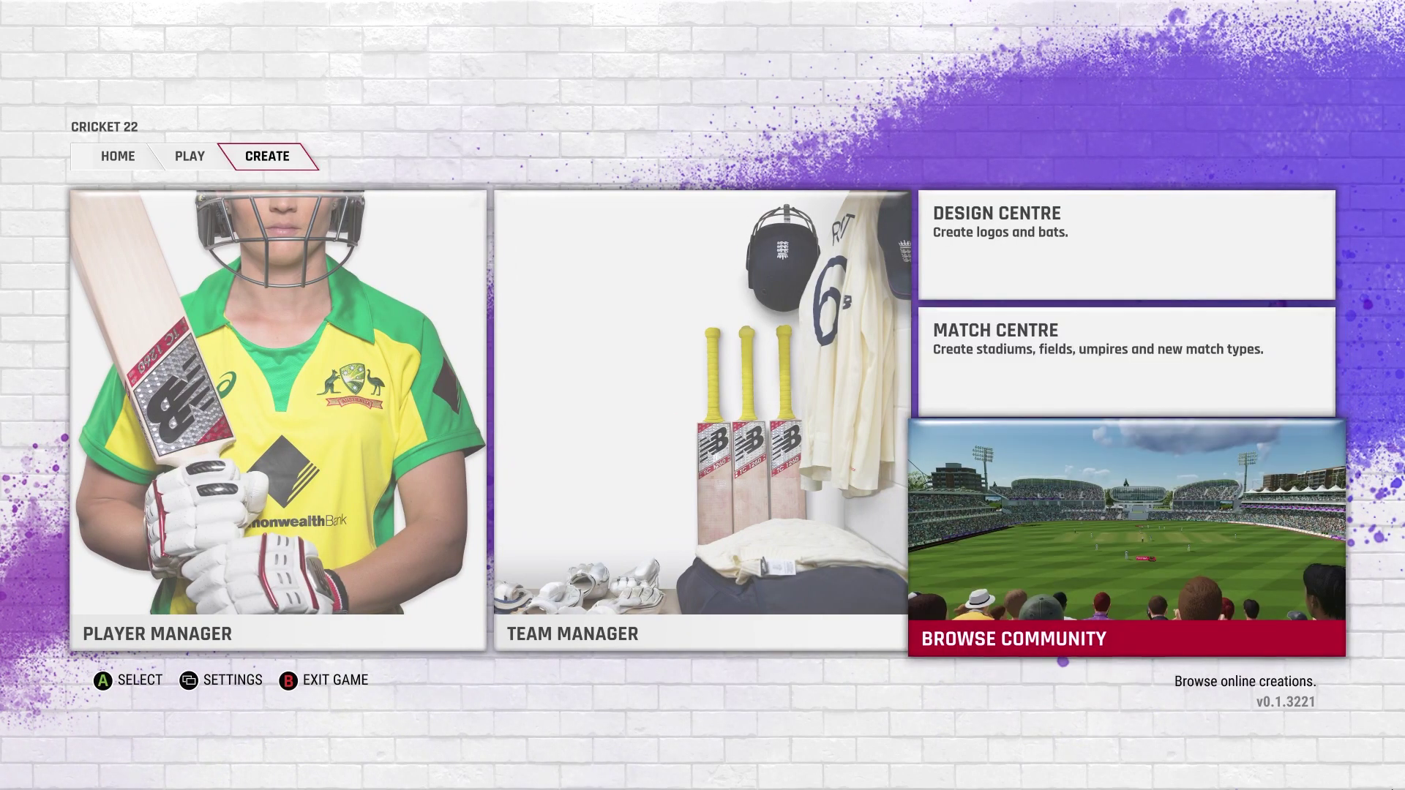
# Open the community search and set the search type to Stadiums
pyautogui.press('Return')
pyautogui.press('Return')
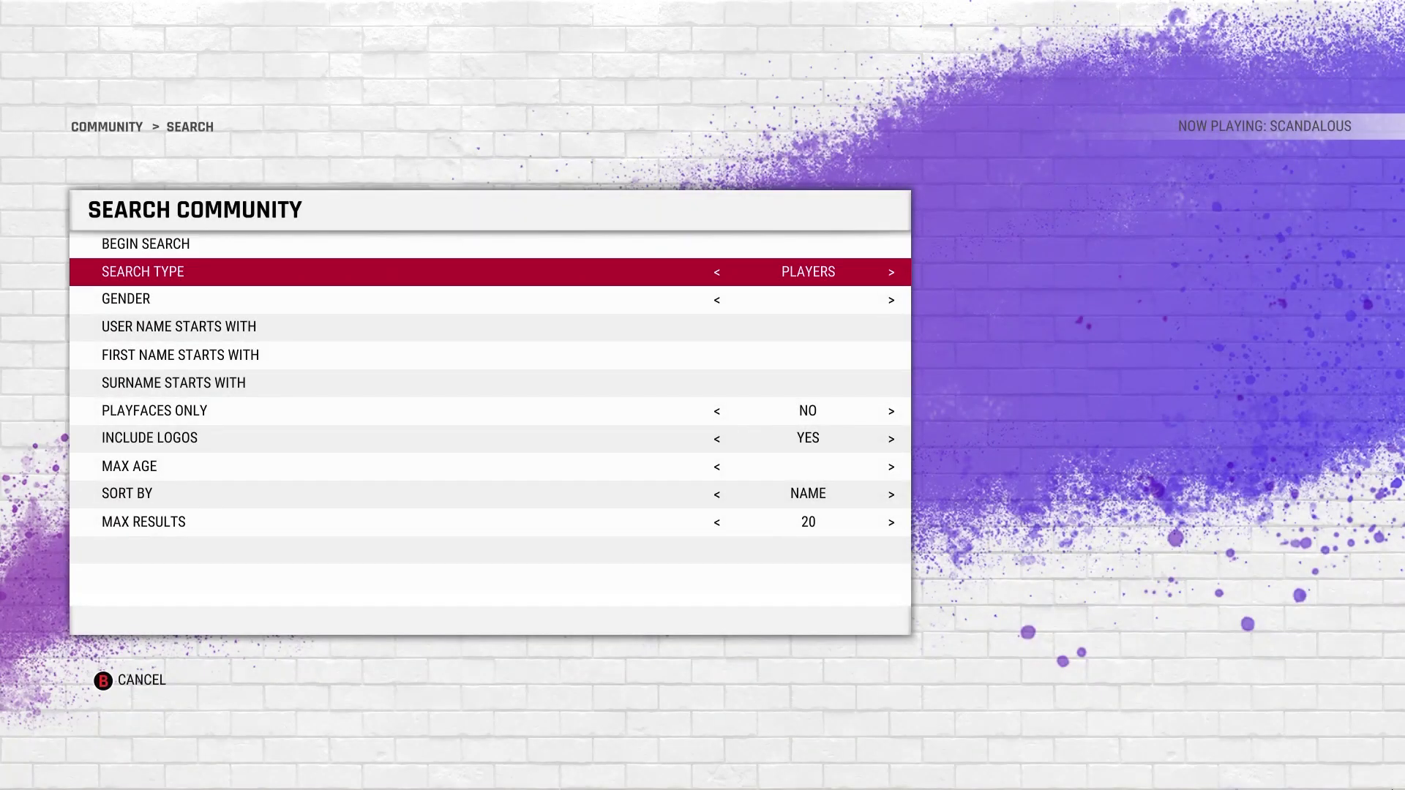
pyautogui.press('Left')
pyautogui.press('Down')
pyautogui.press('Up')
pyautogui.press('Right')
pyautogui.press('Right')
pyautogui.press('Right')
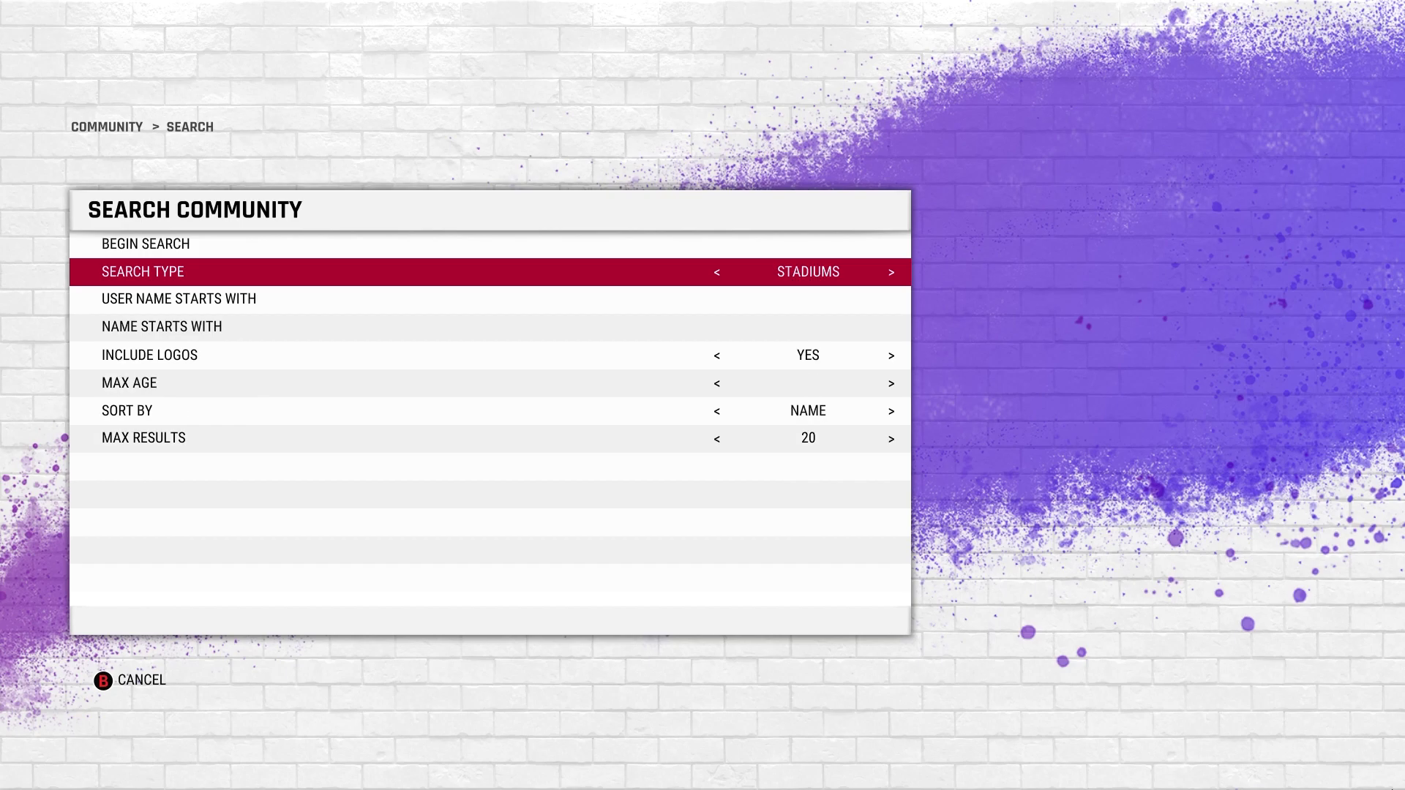
# Search for community stadiums whose creator user name starts with ss44
pyautogui.press('Down')
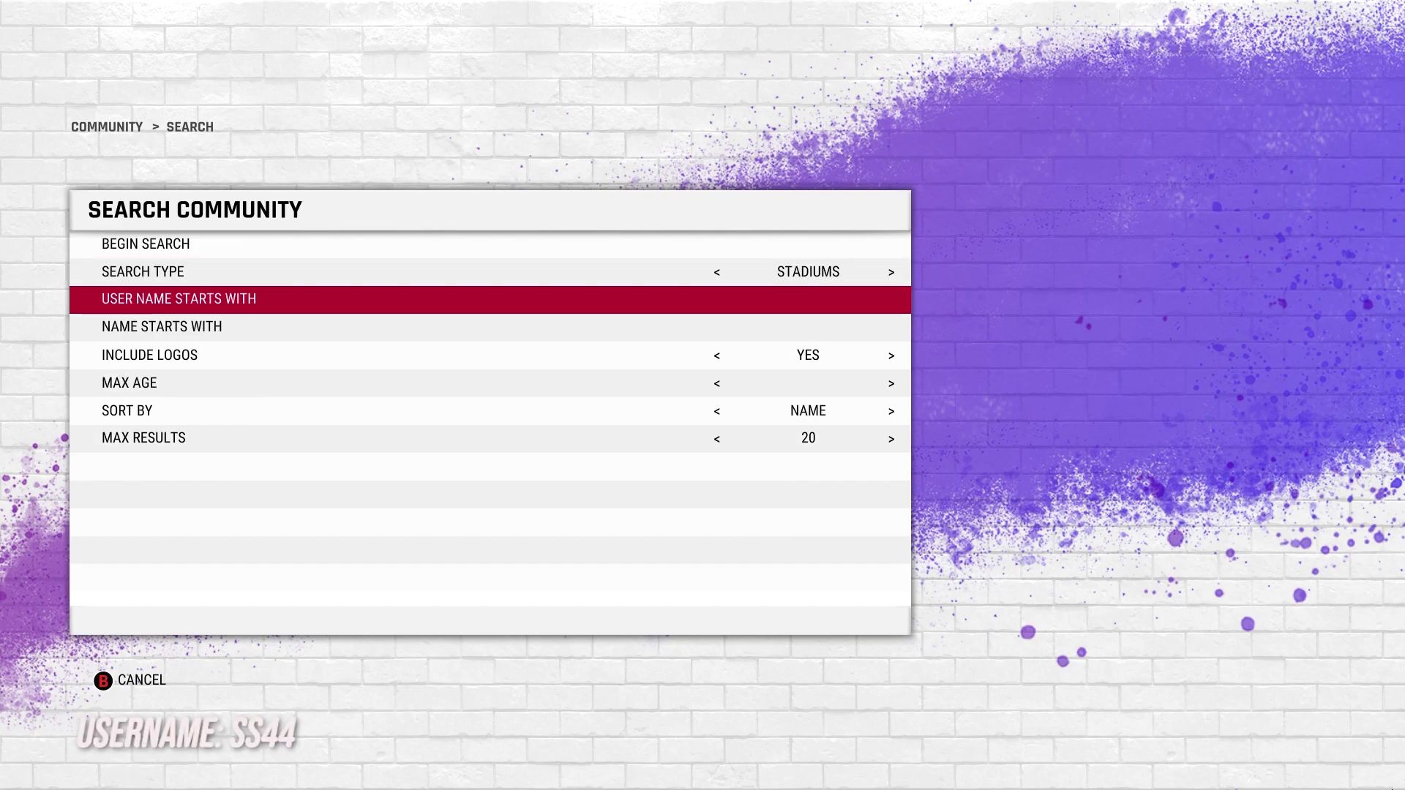
pyautogui.press('Return')
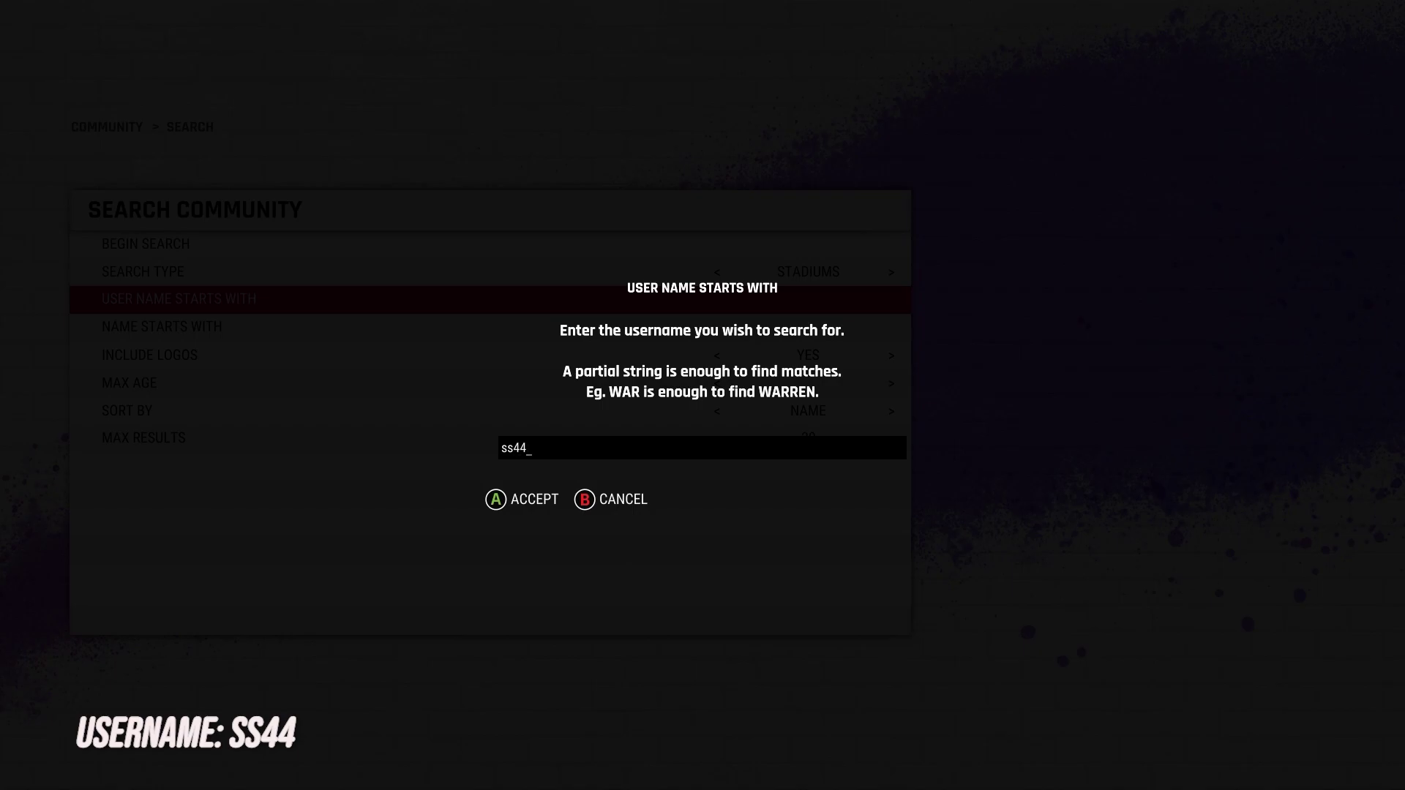
pyautogui.press('Return')
pyautogui.press('Up')
pyautogui.press('Return')
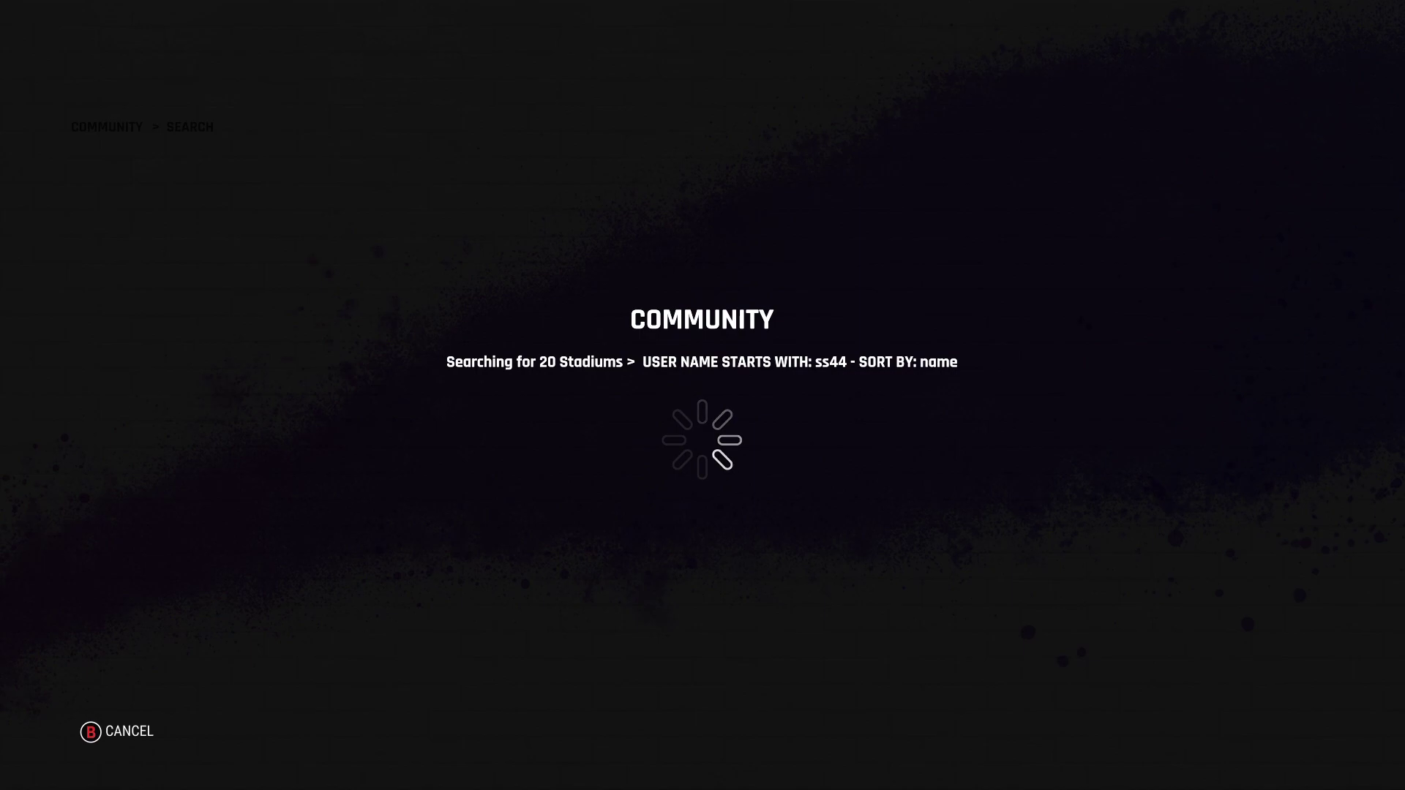
# Look through the ss44 stadiums in the name-sorted results and return to the search form
pyautogui.press('Down')
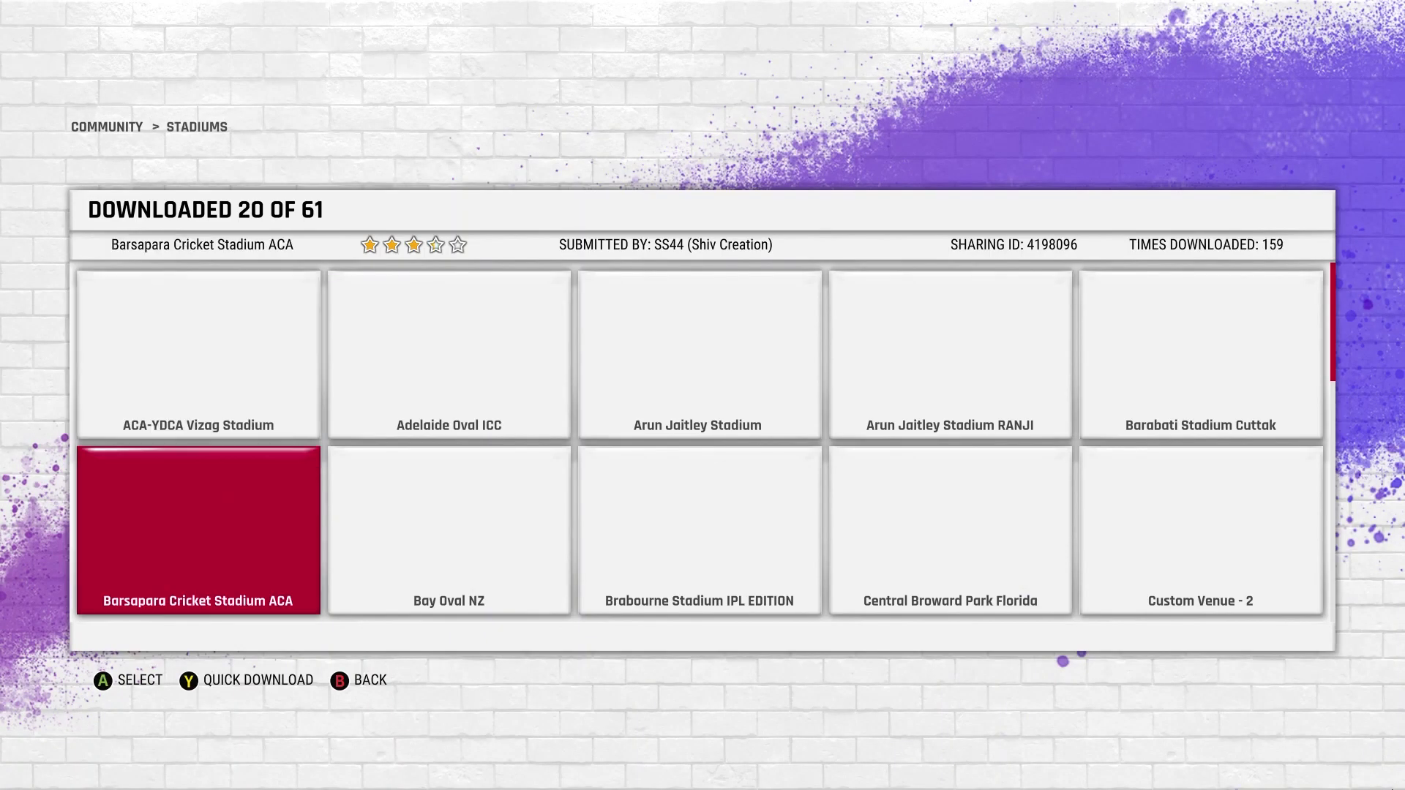
pyautogui.press('Down')
pyautogui.press('Right')
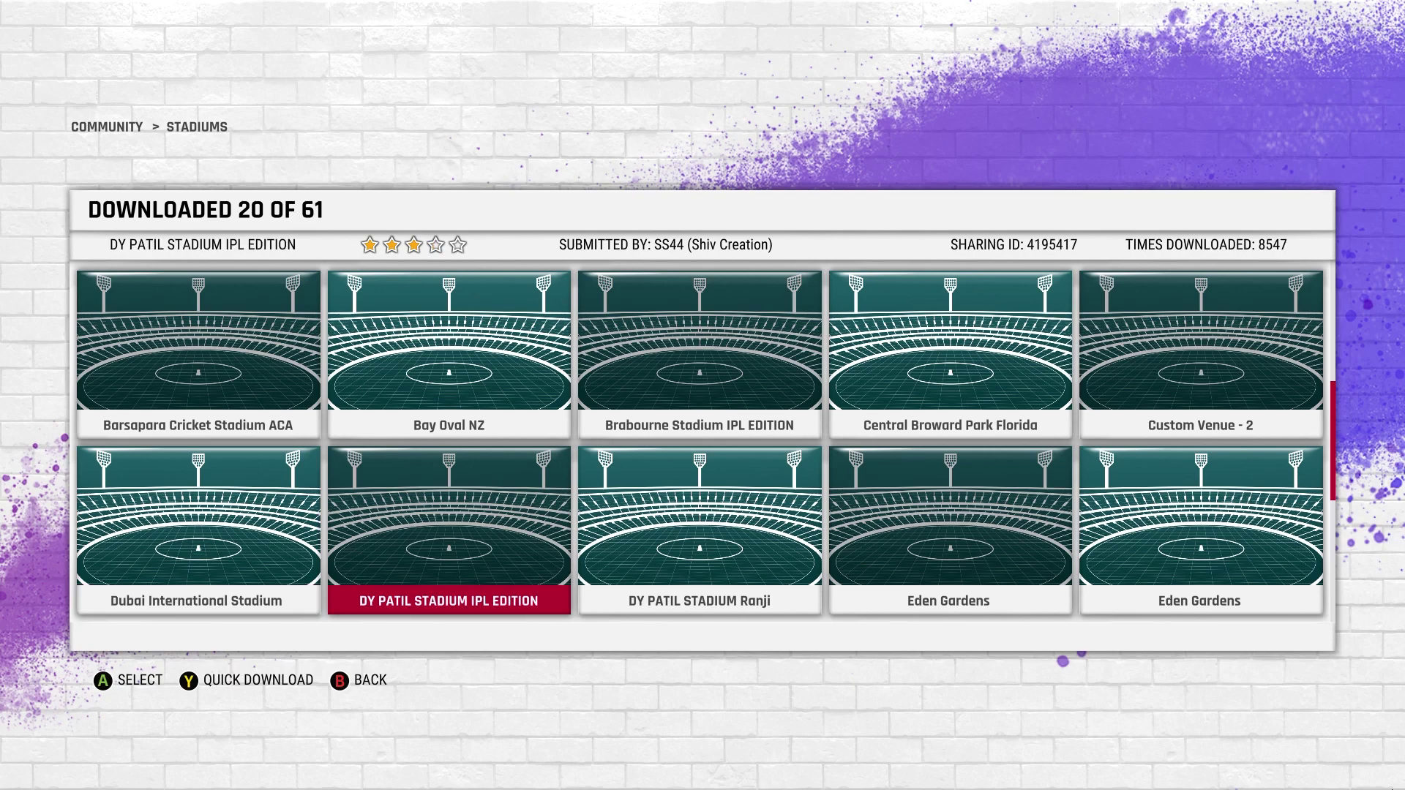
pyautogui.press('Down')
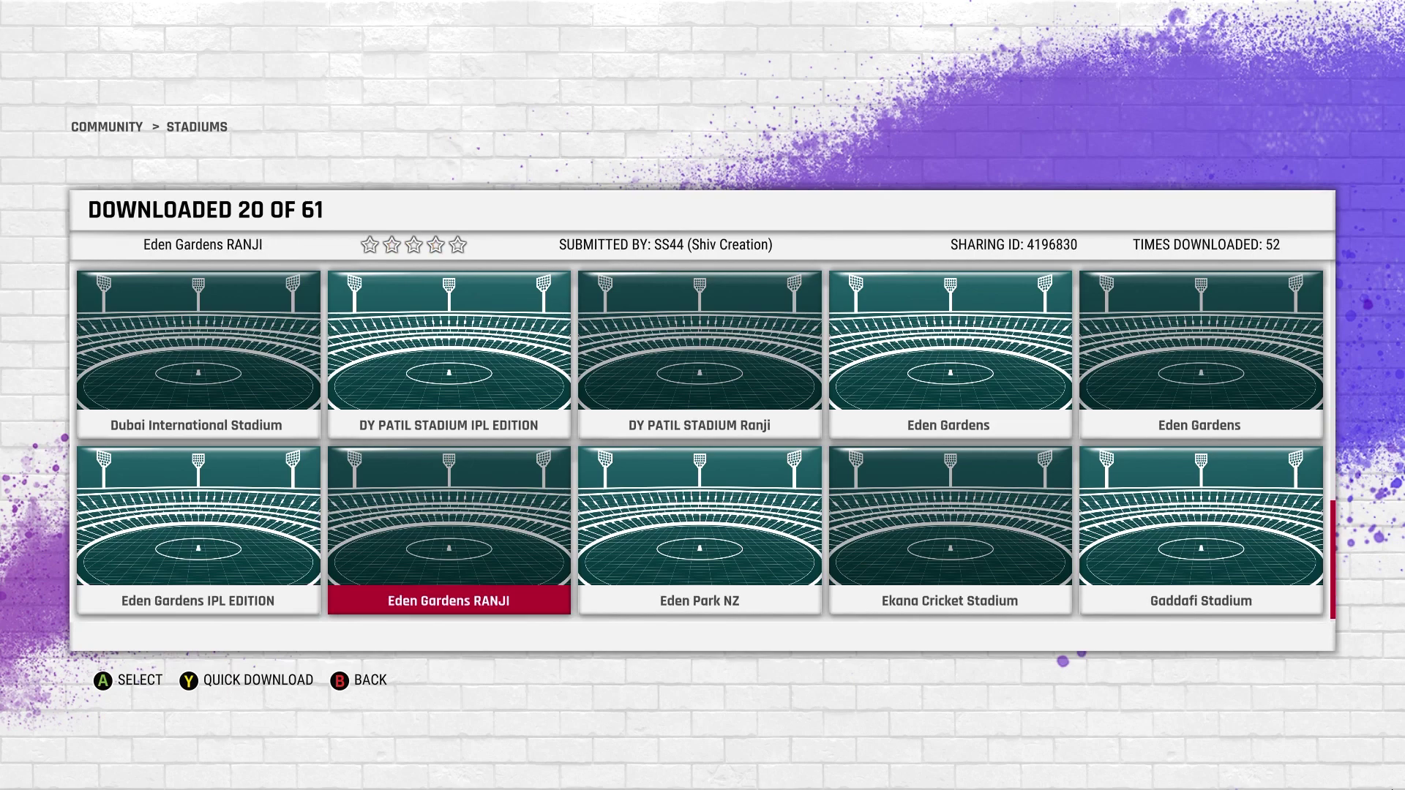
pyautogui.press('Home')
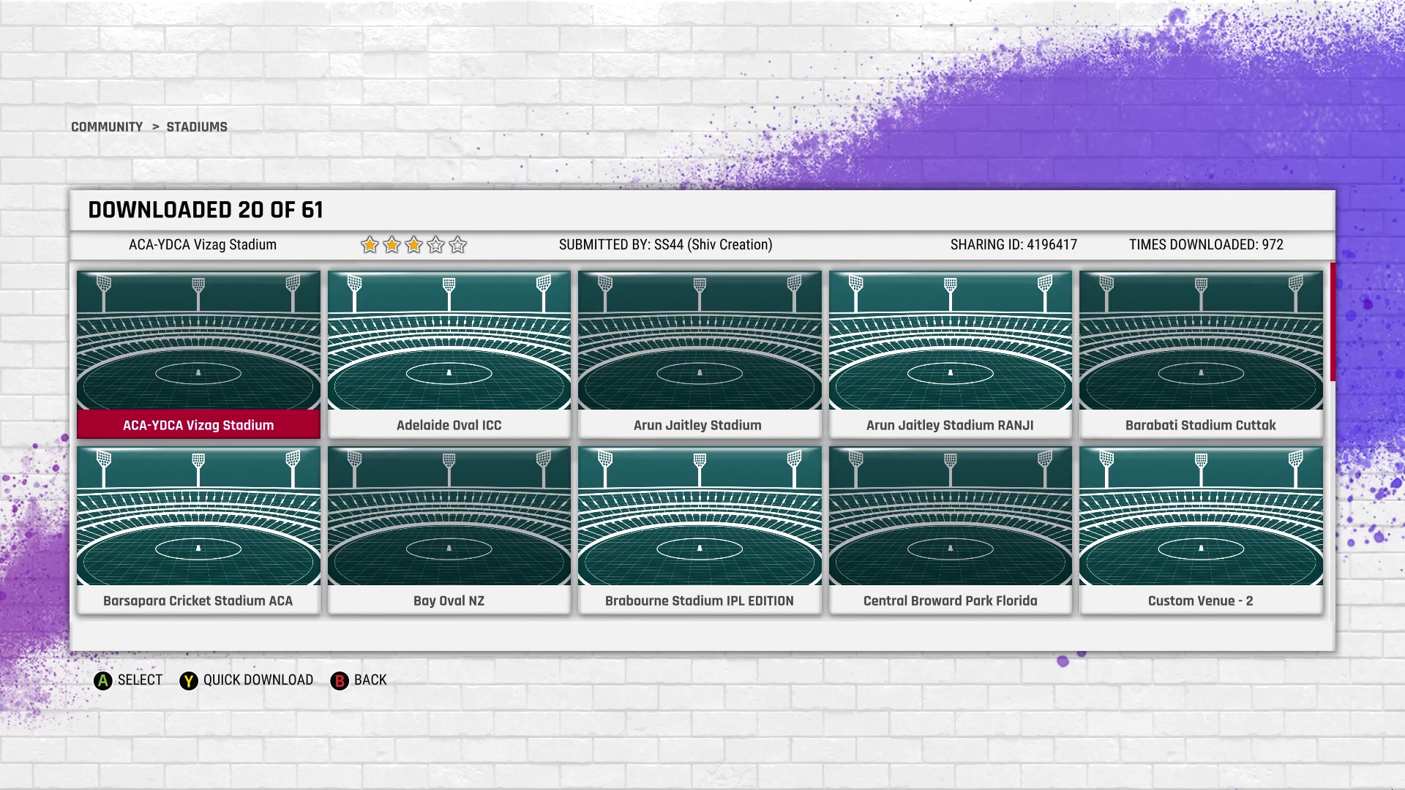
pyautogui.press('pagedown')
pyautogui.press('Escape')
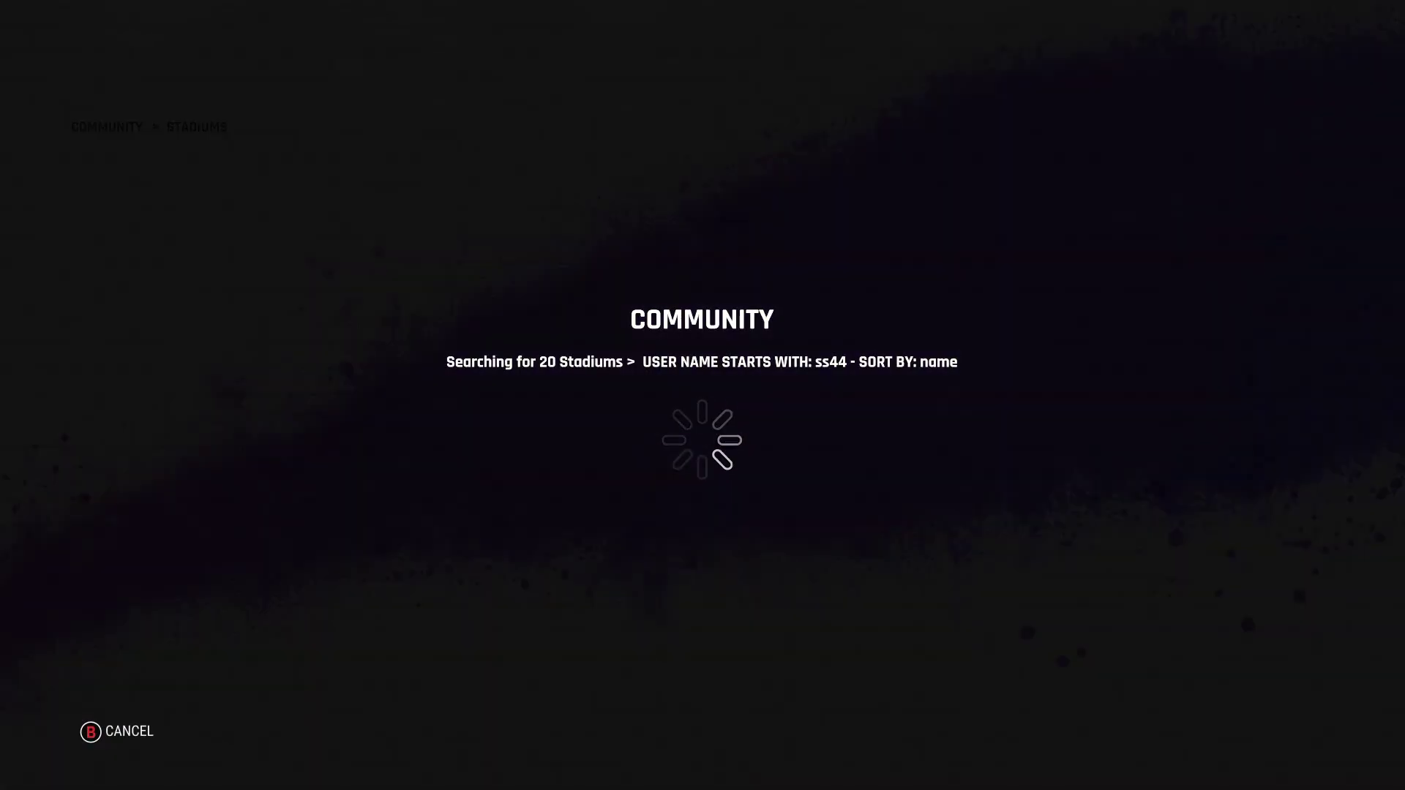
# Change the stadium search's sort order to Date and run the search again
pyautogui.press('Up')
pyautogui.press('Up')
pyautogui.press('Right')
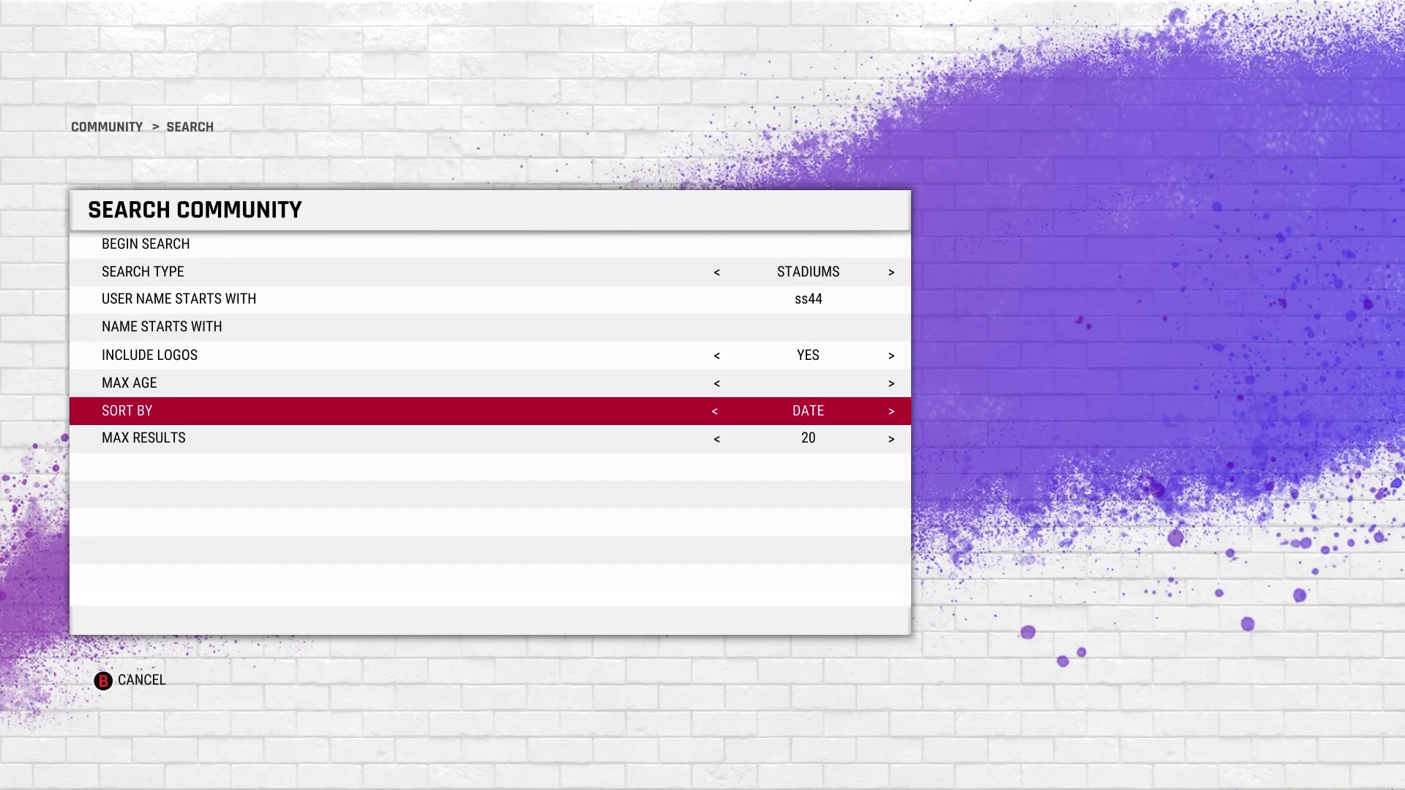
pyautogui.press('Down')
pyautogui.press('Down')
pyautogui.press('Return')
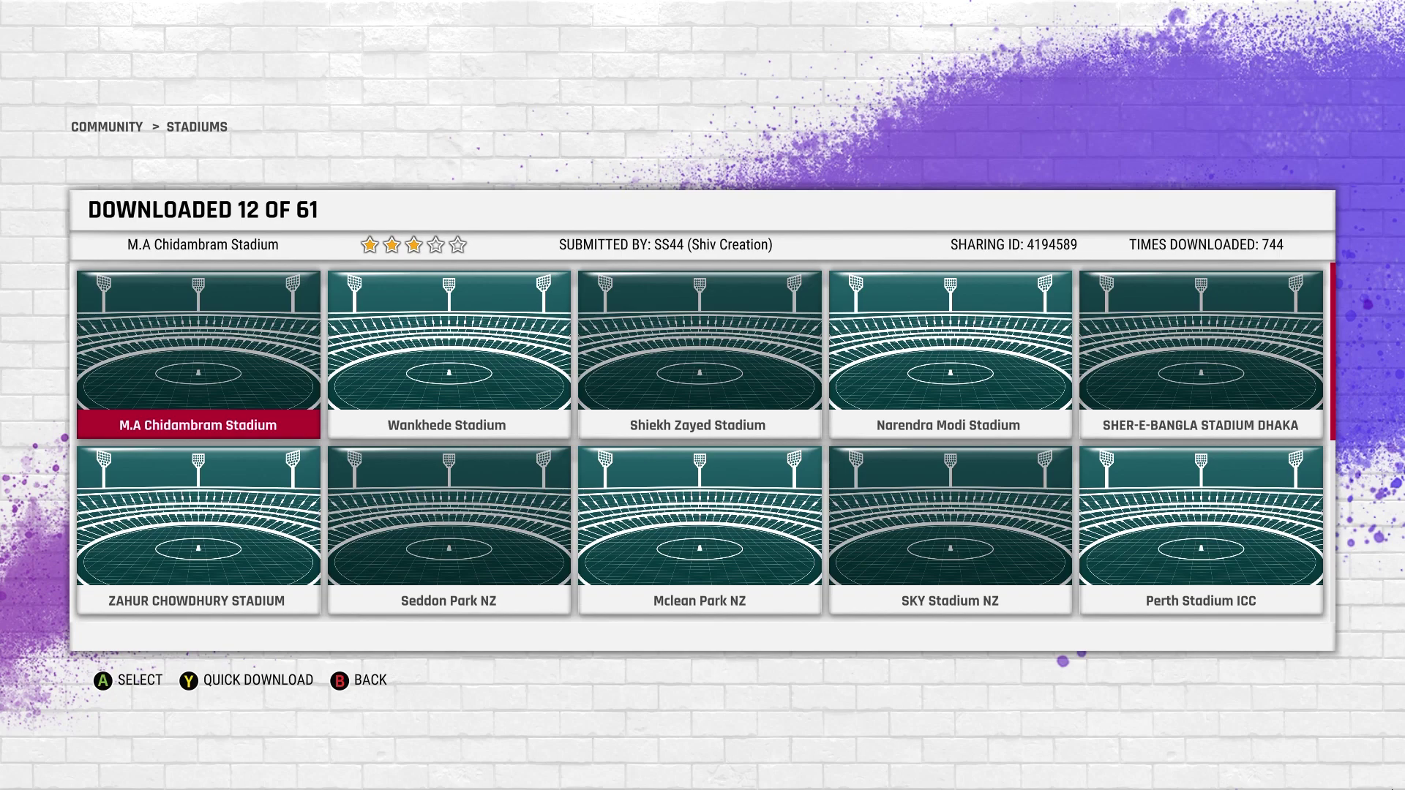
# Leave the community search and open the Indian Premier League competition in the Competition Designer
pyautogui.press('Escape')
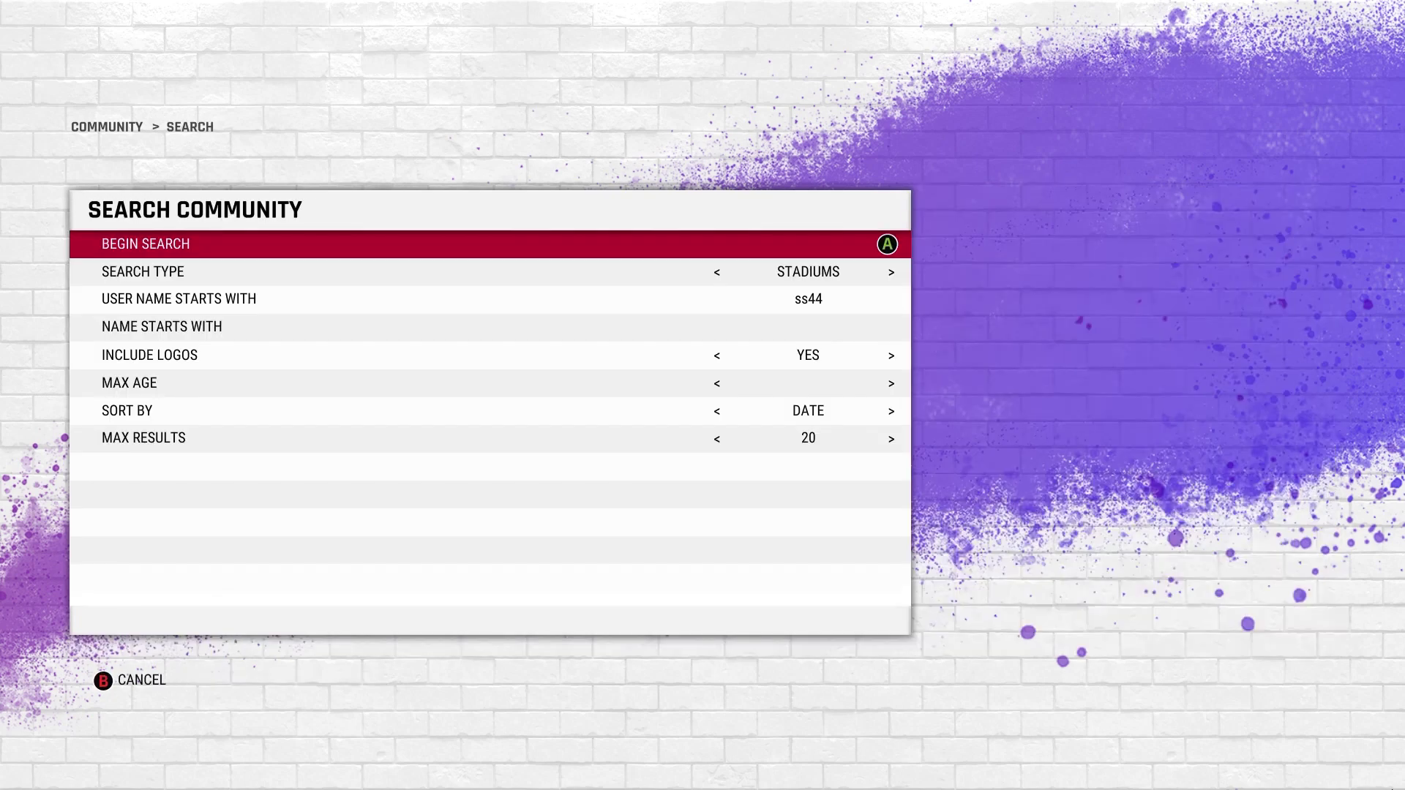
pyautogui.press('Escape')
pyautogui.press('Left')
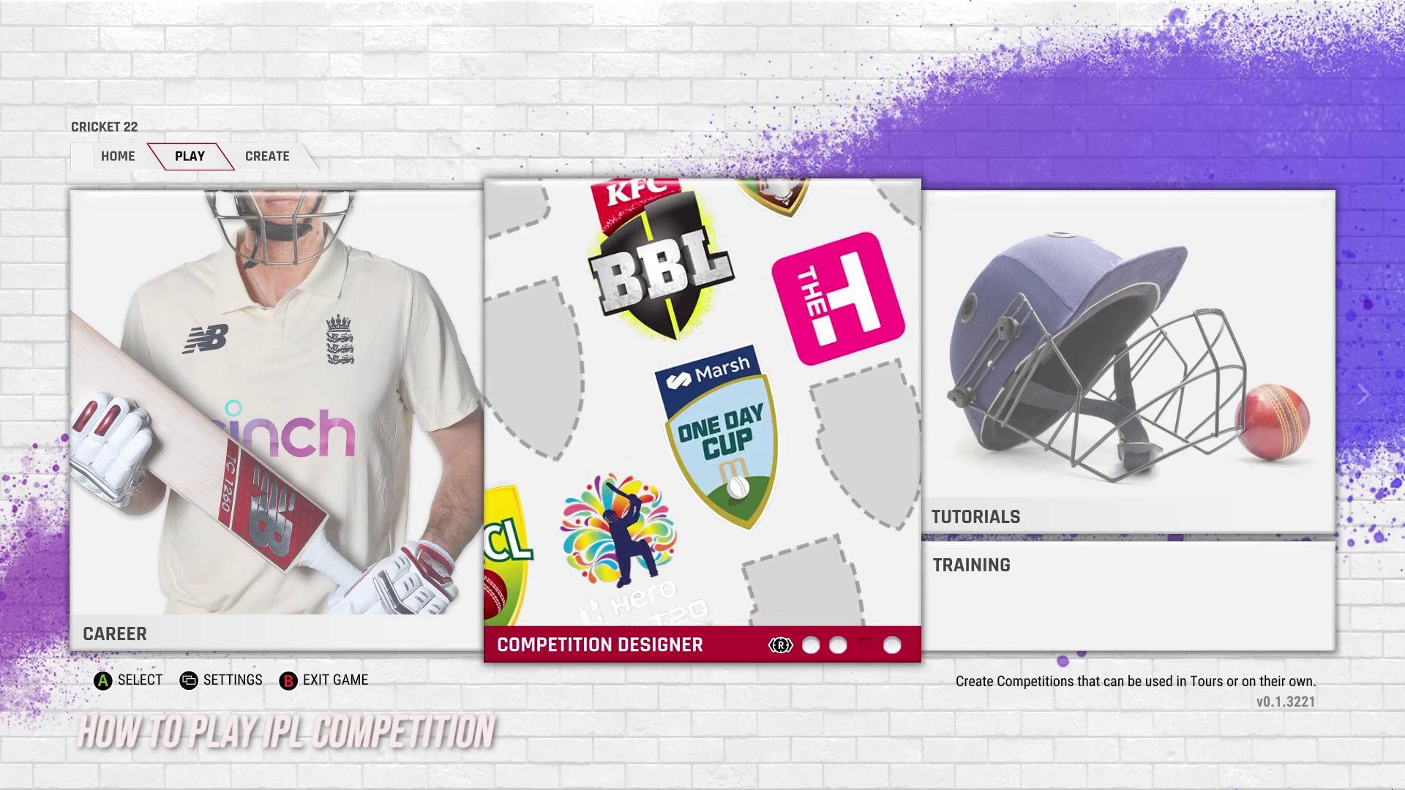
pyautogui.press('Return')
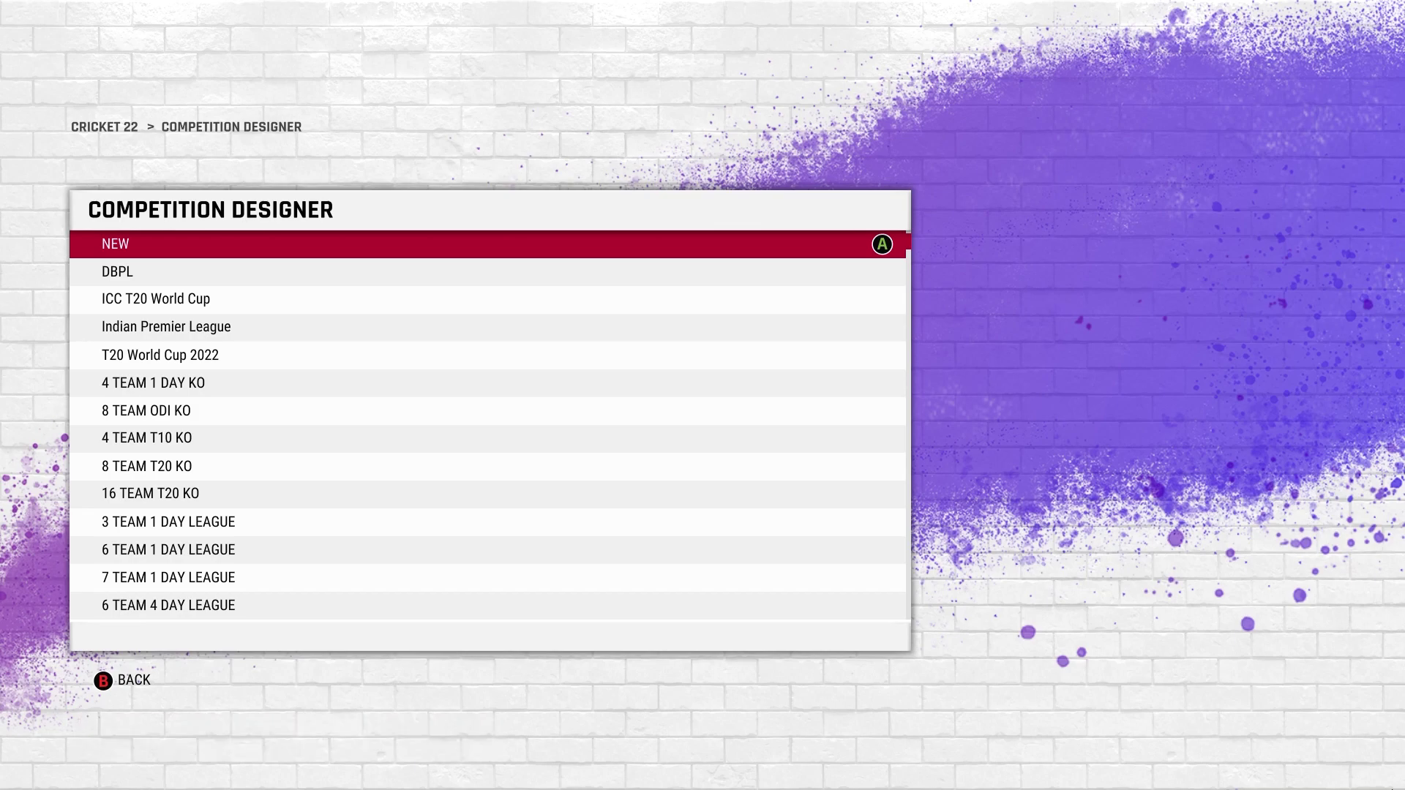
pyautogui.click(166, 327)
pyautogui.press('Return')
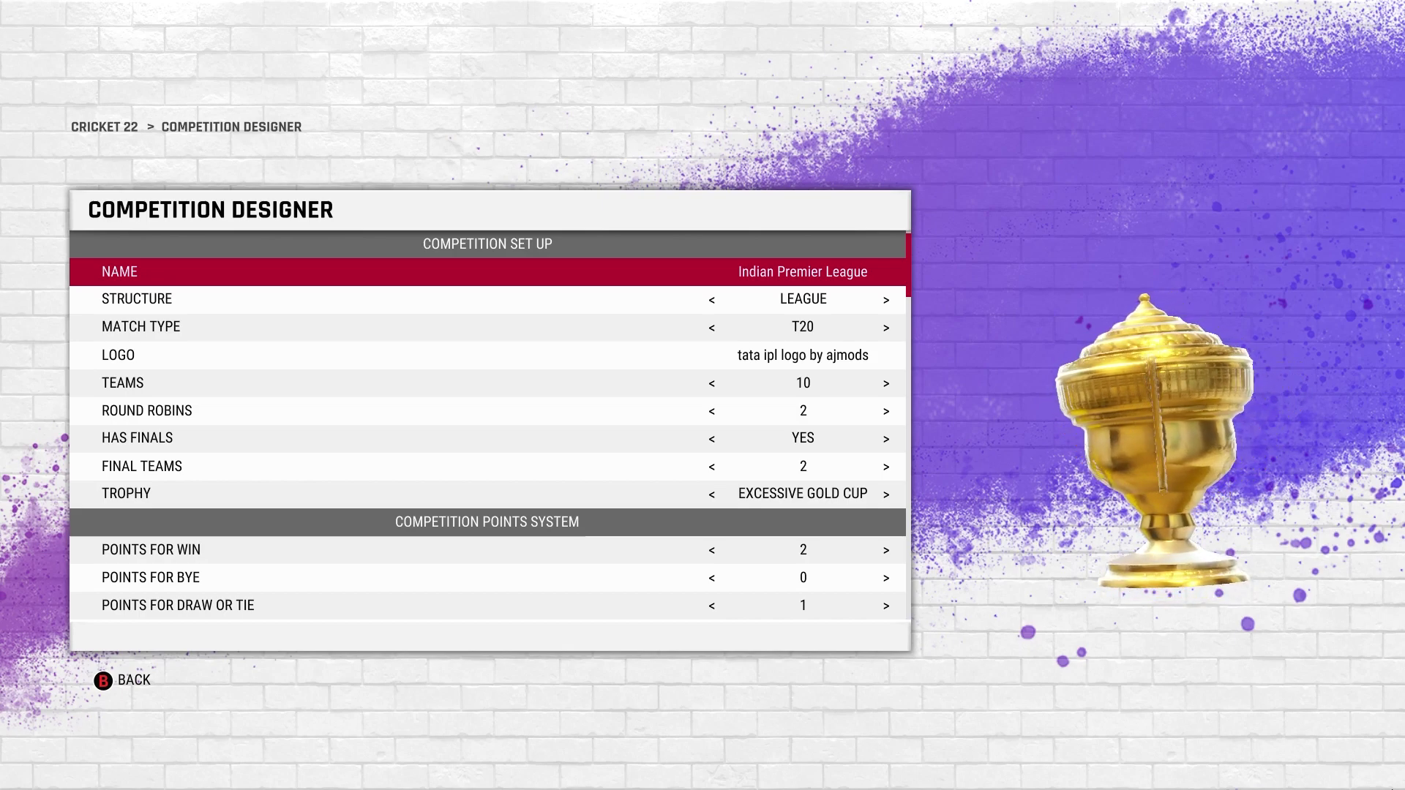
# Review the Indian Premier League competition's set-up and points system settings and save the competition
pyautogui.press('Down')
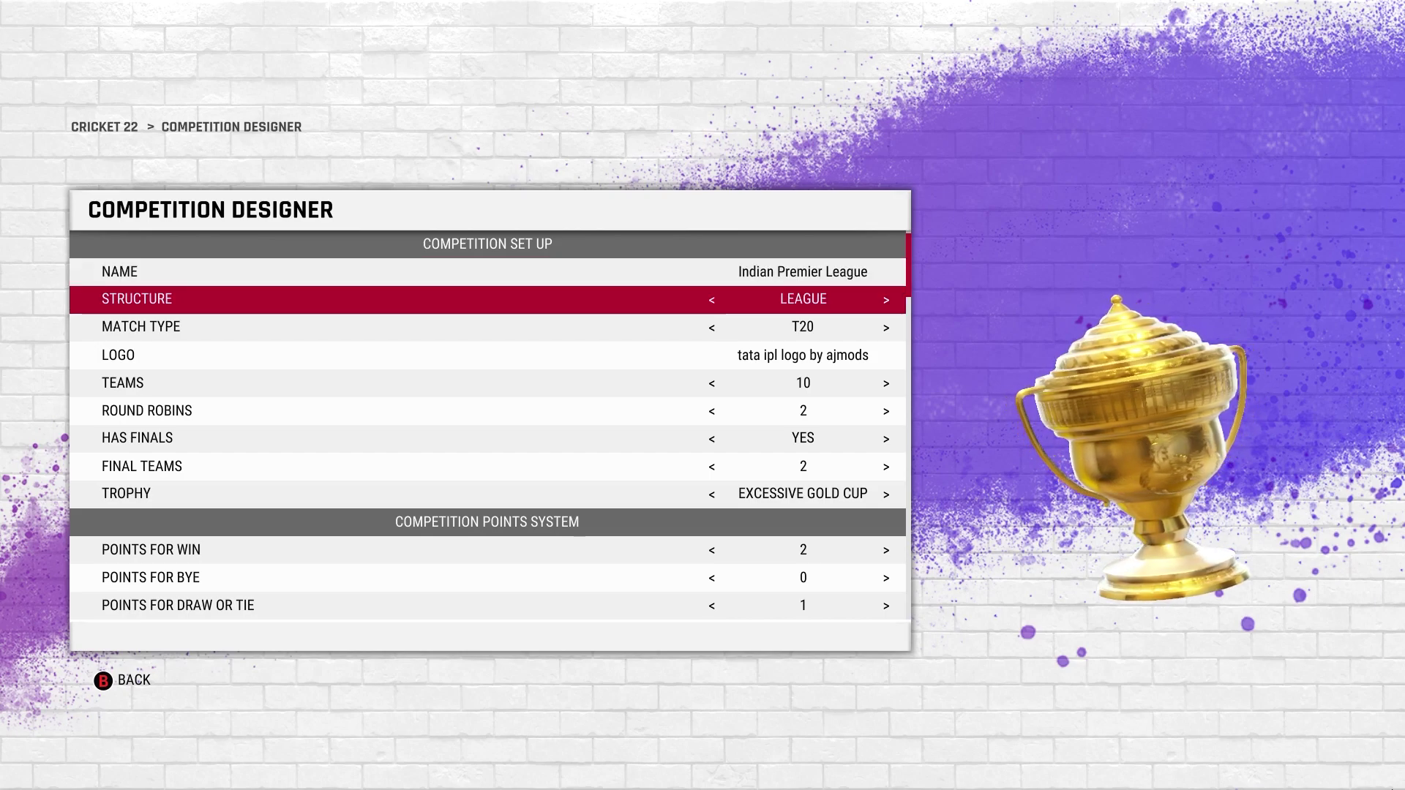
pyautogui.press('Down')
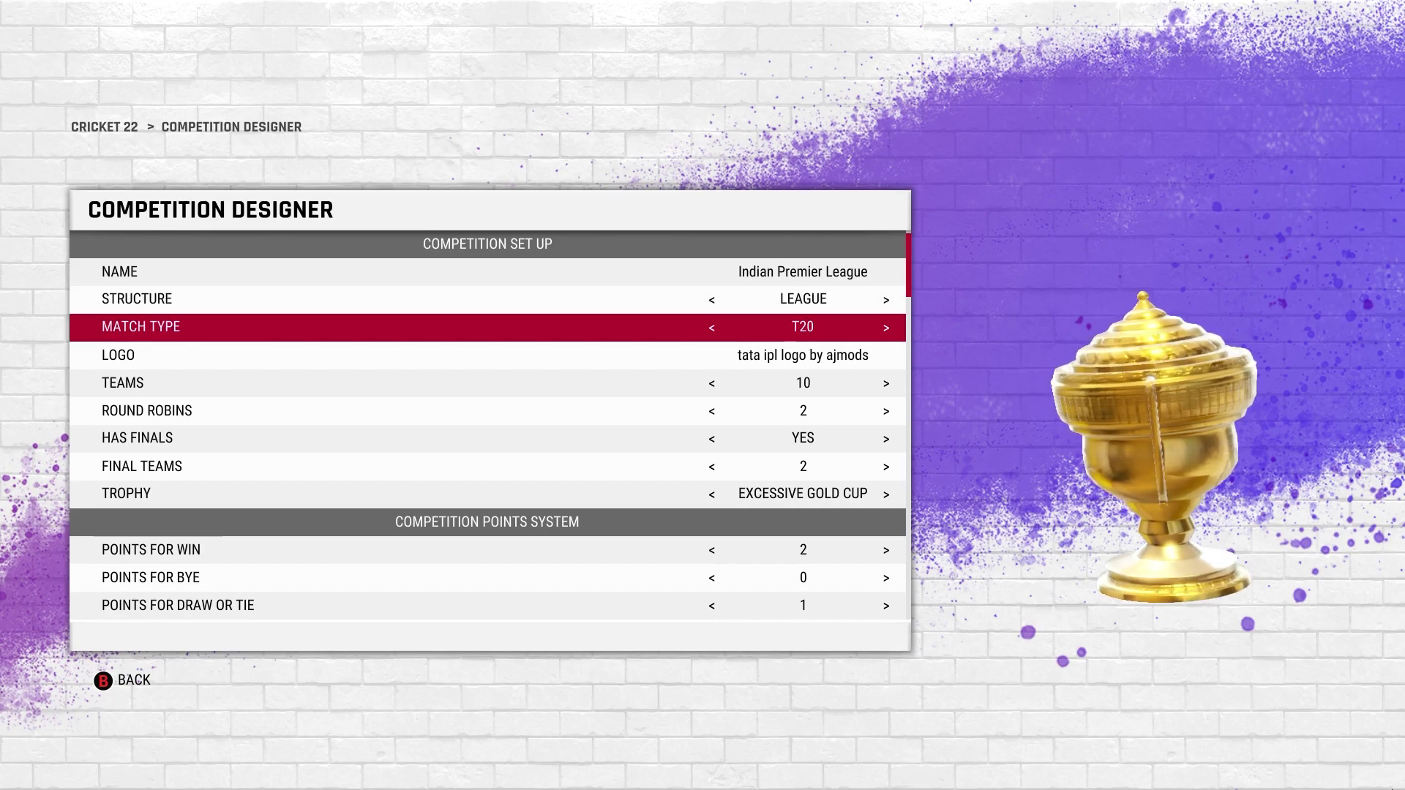
pyautogui.press('Down')
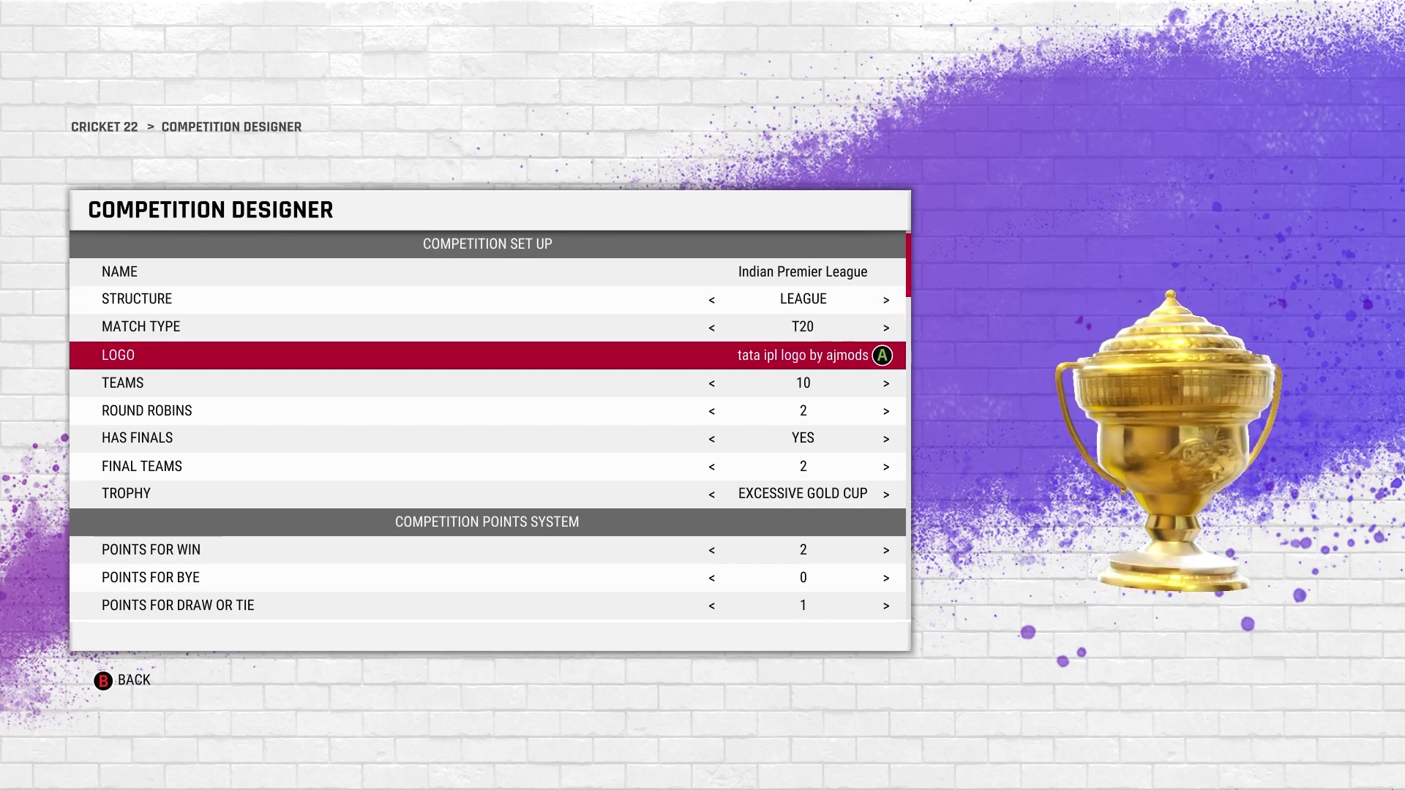
pyautogui.press('Down')
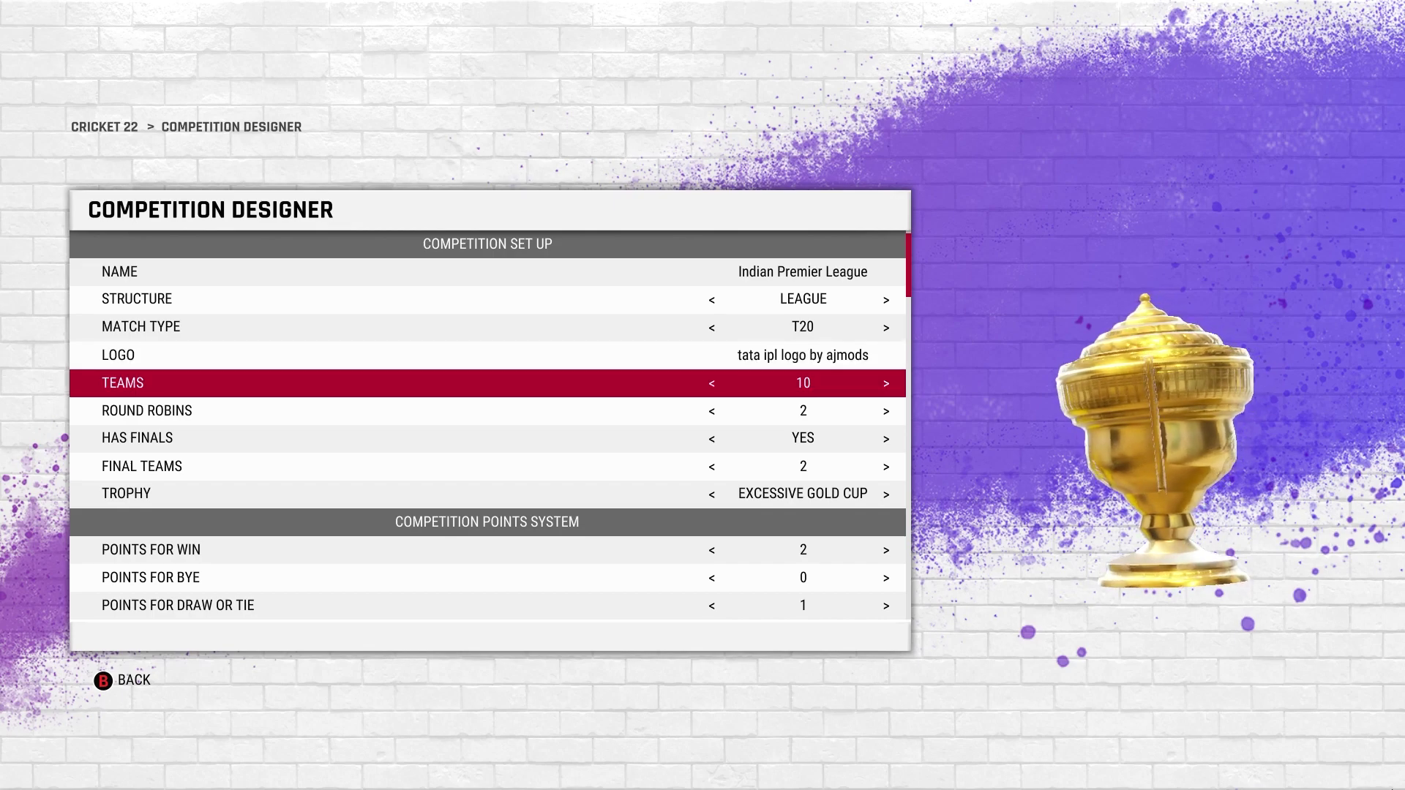
pyautogui.press('Down')
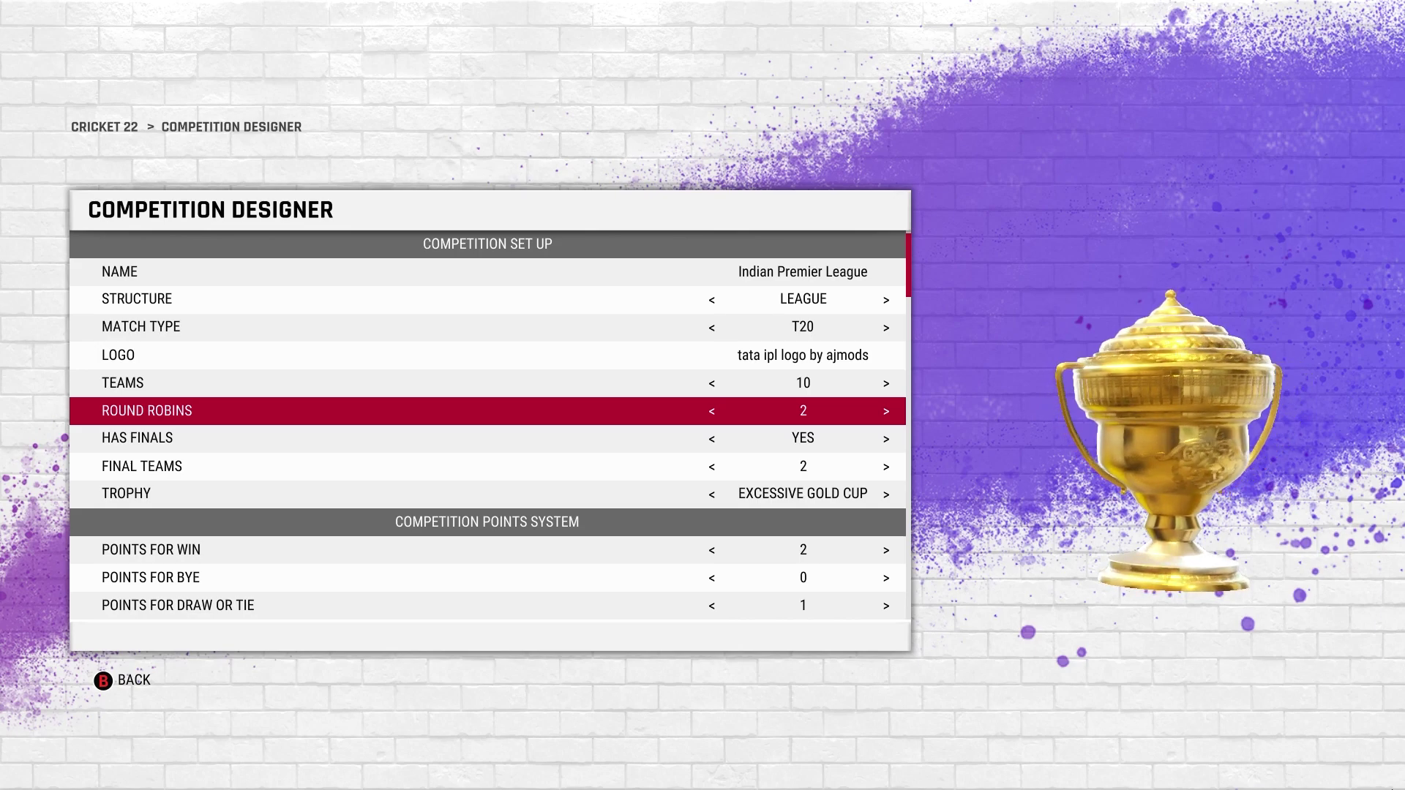
pyautogui.press('Down')
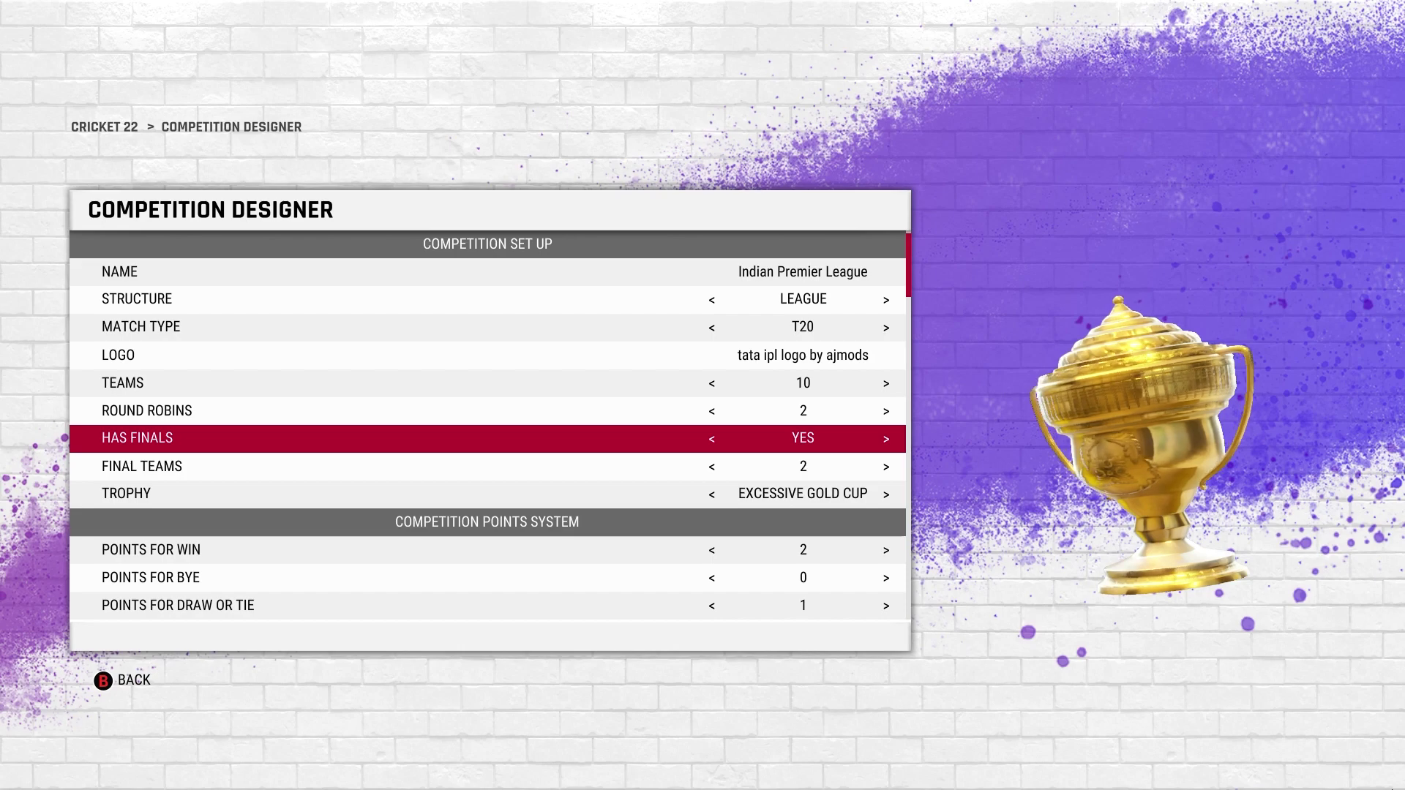
pyautogui.press('Down')
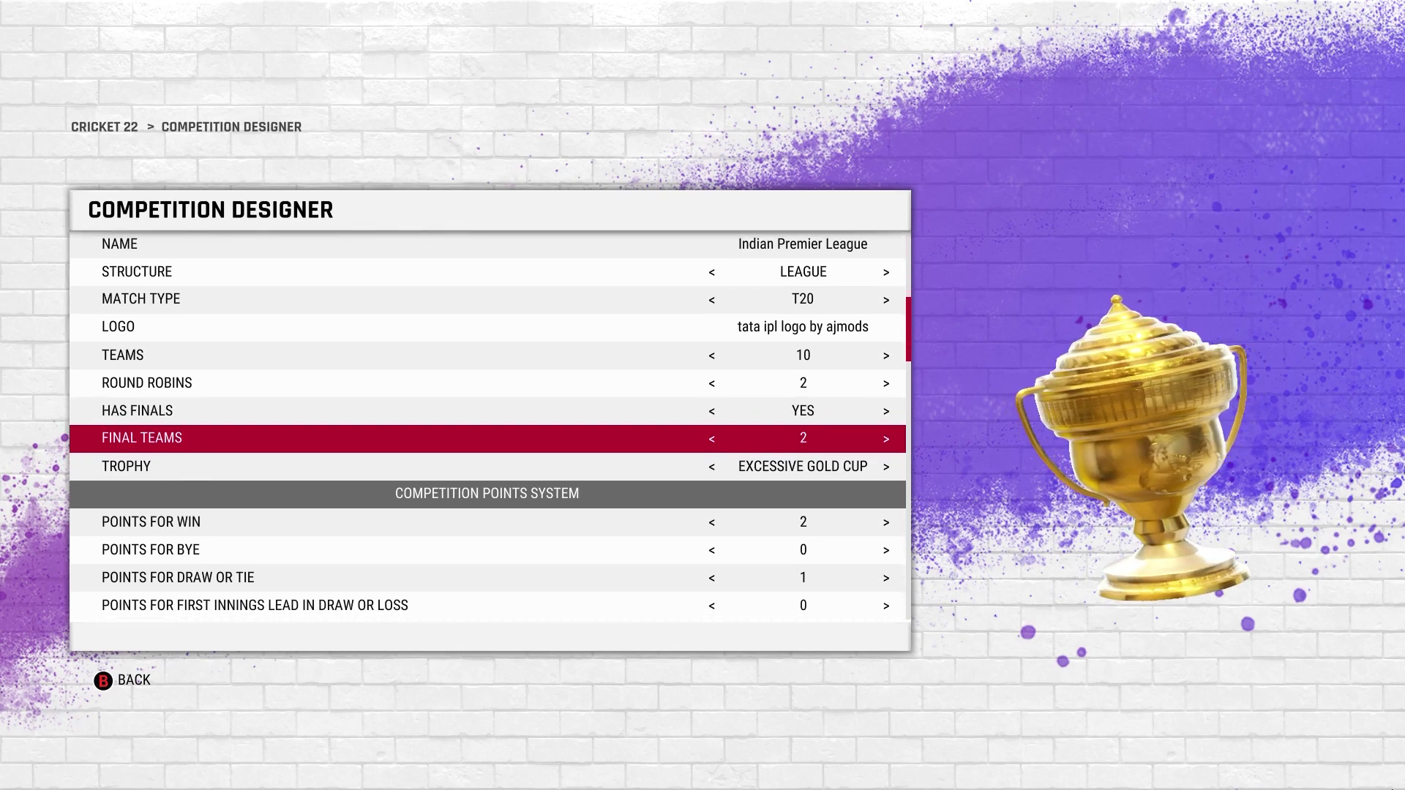
pyautogui.press('Down')
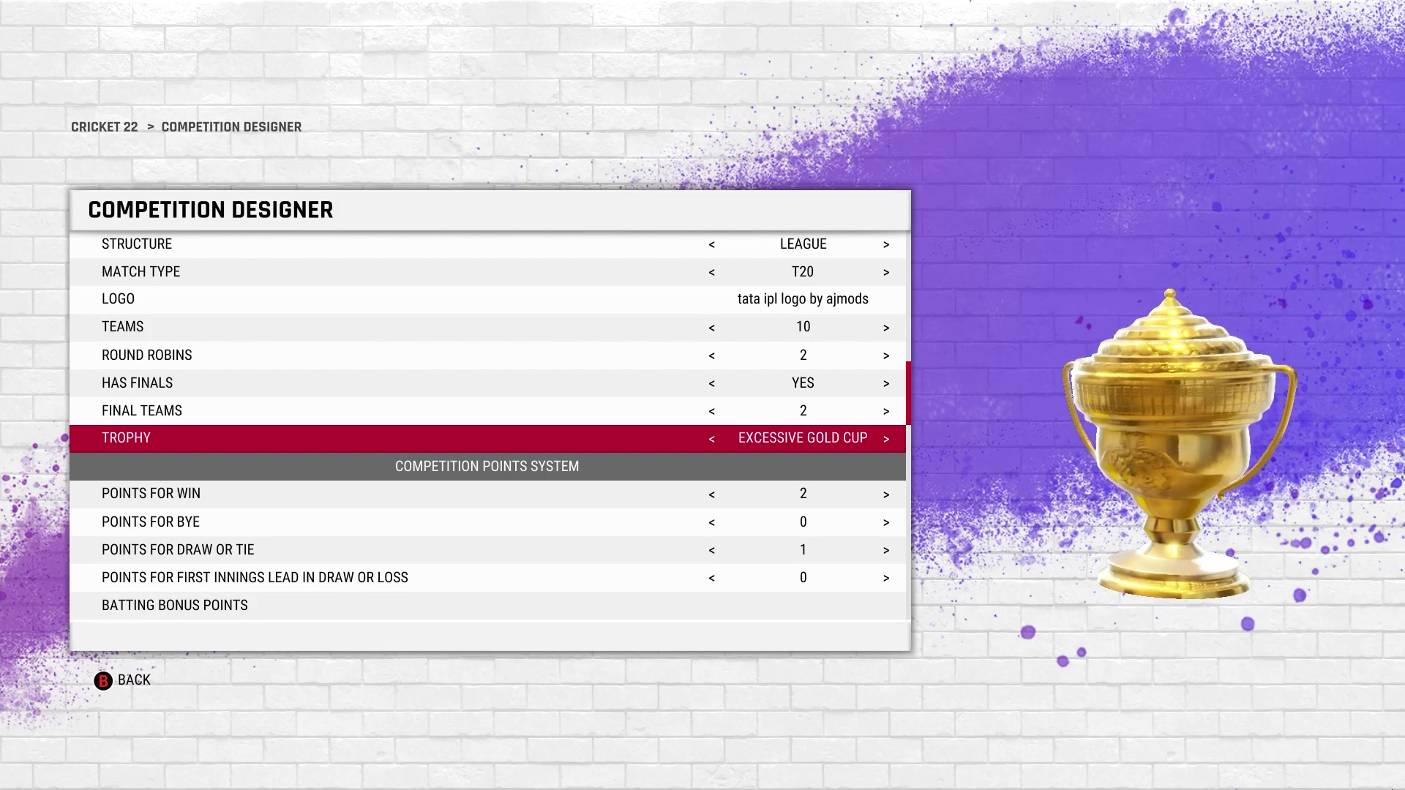
pyautogui.press('Down')
pyautogui.press('Down')
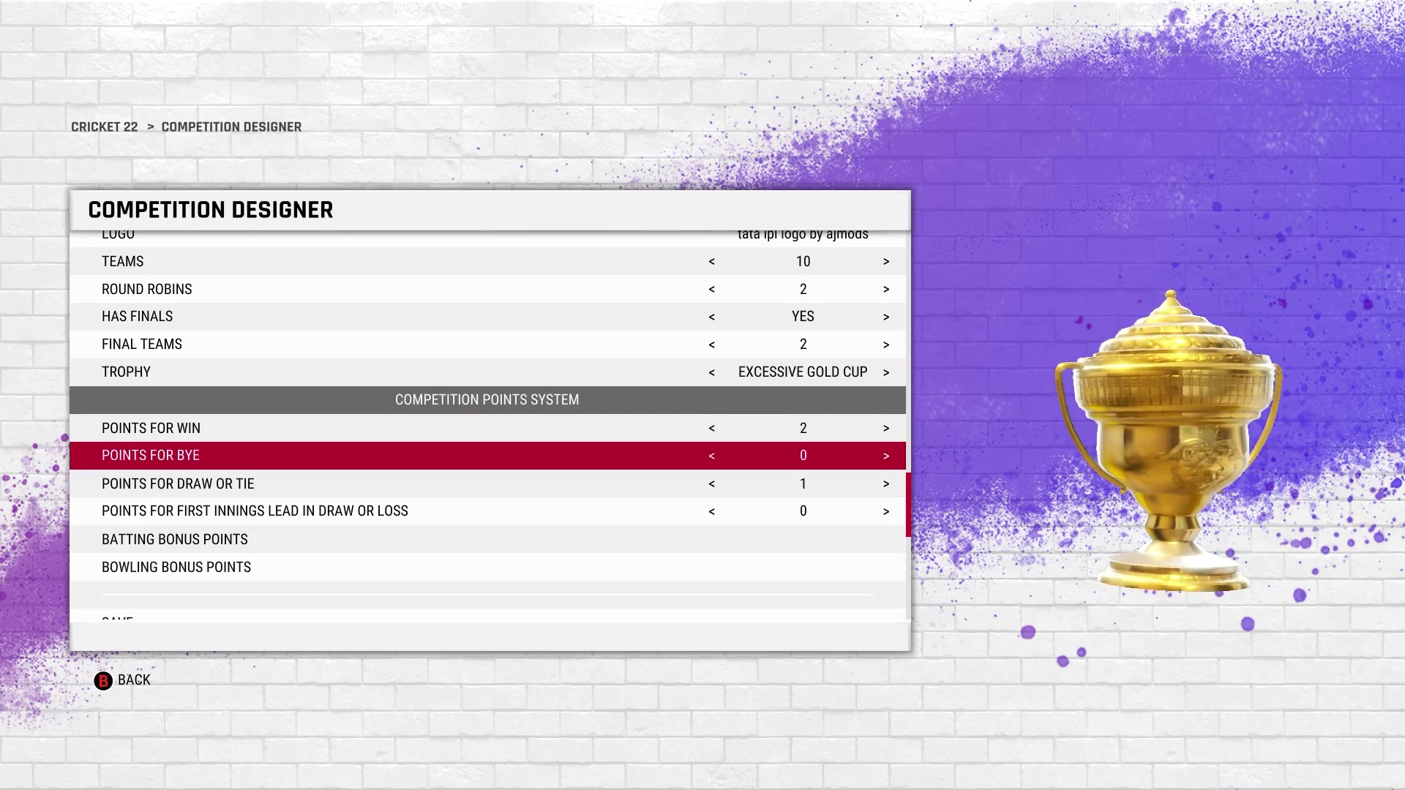
pyautogui.press('Down')
pyautogui.press('Down')
pyautogui.press('Down')
pyautogui.press('Down')
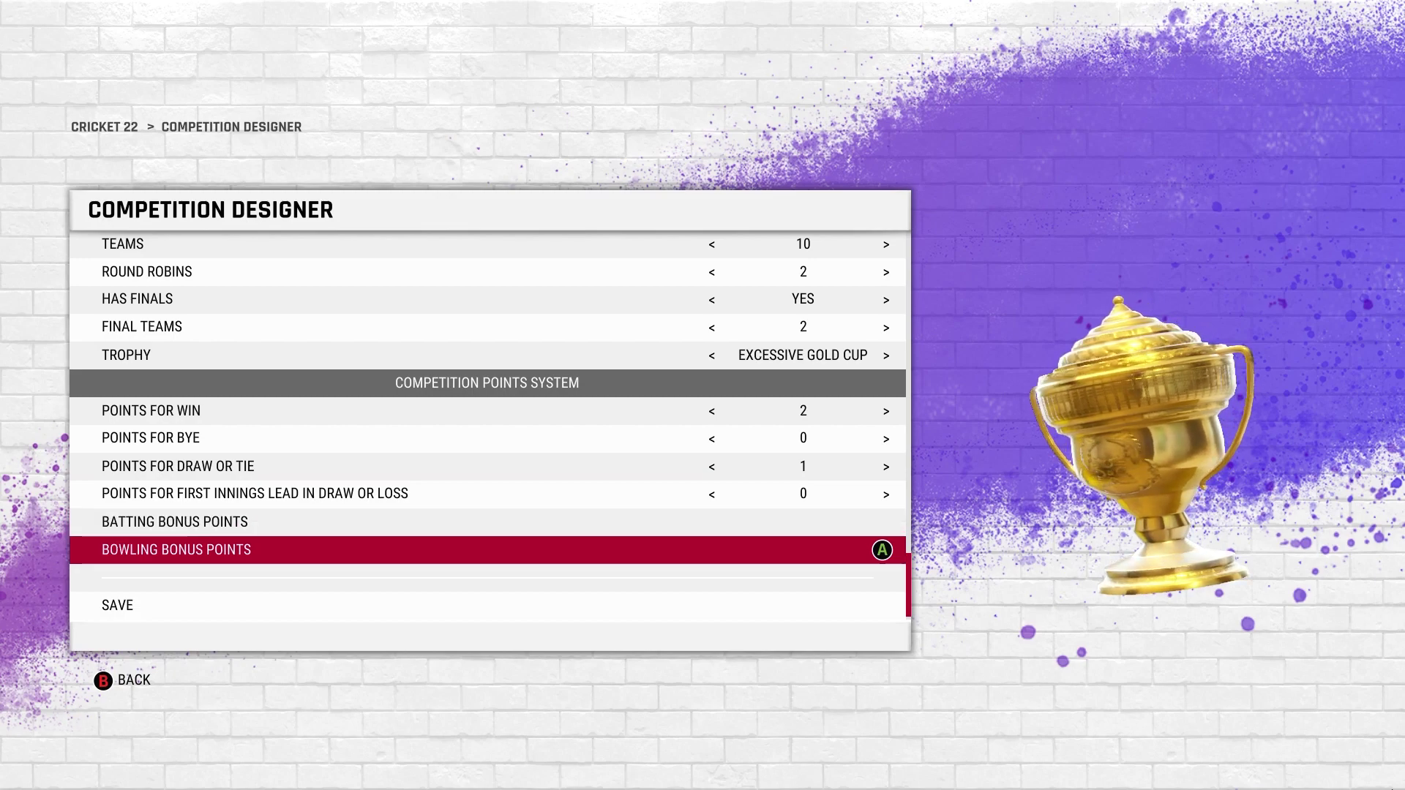
pyautogui.press('Down')
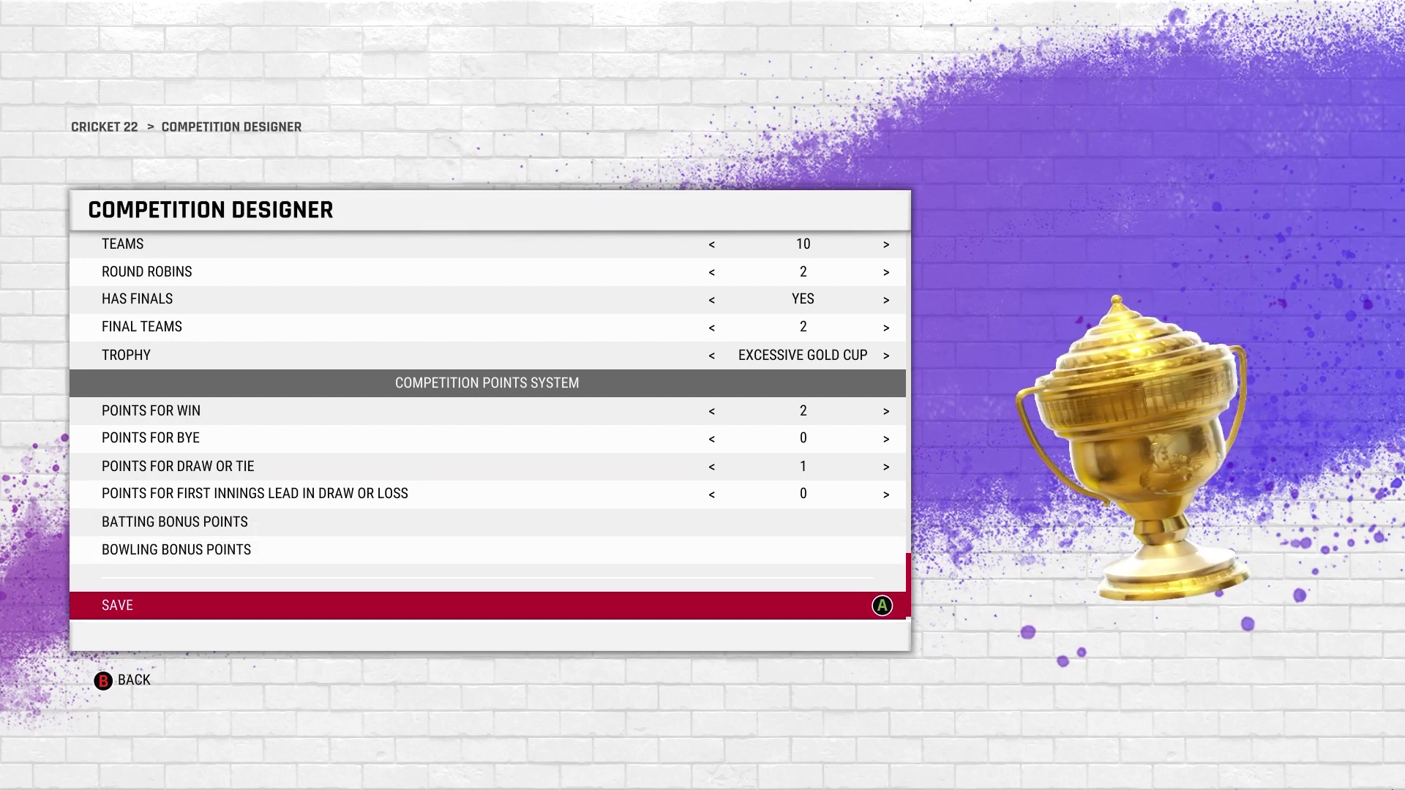
pyautogui.press('Return')
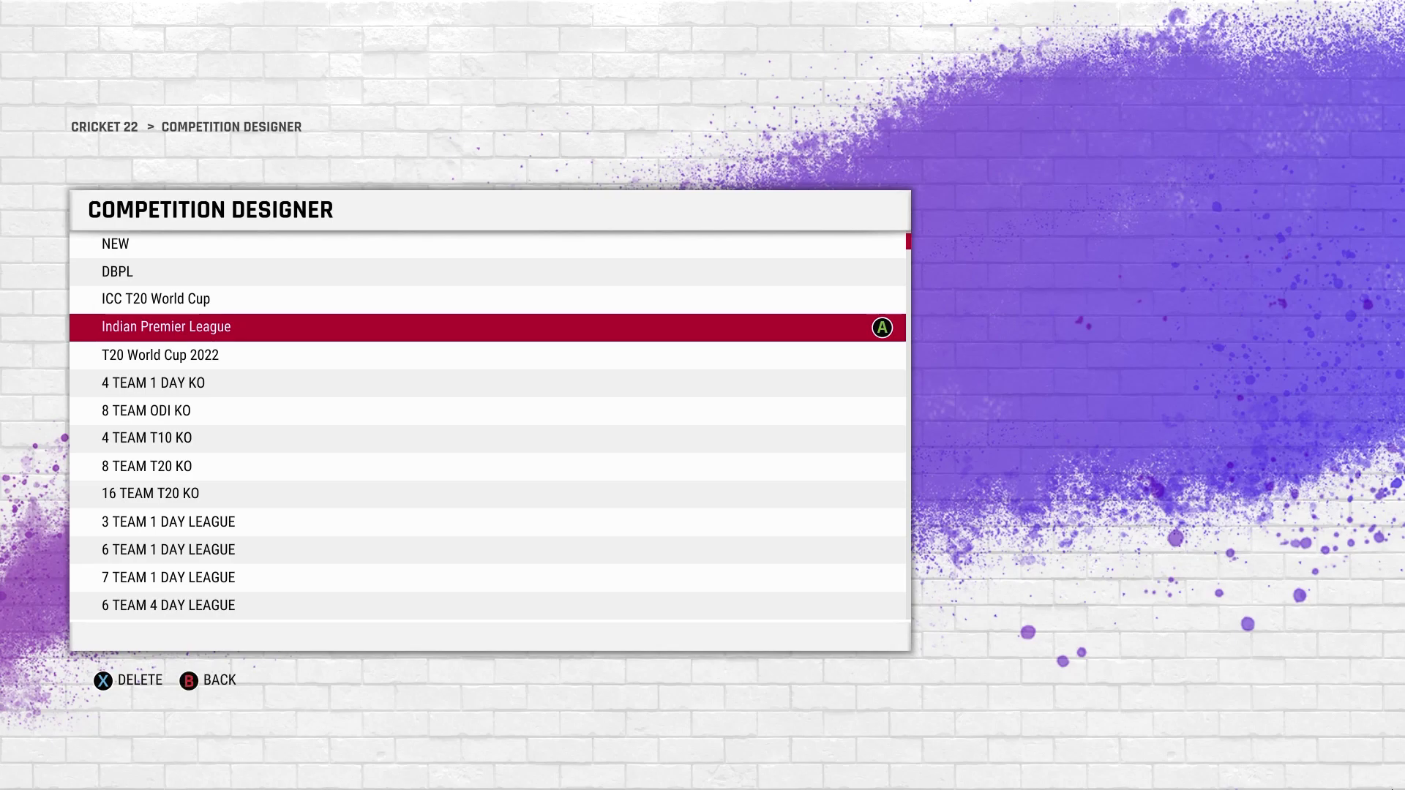
# Leave the Competition Designer, enter Competition mode and bring up the list of competitions available for a new one
pyautogui.press('Escape')
pyautogui.press('Return')
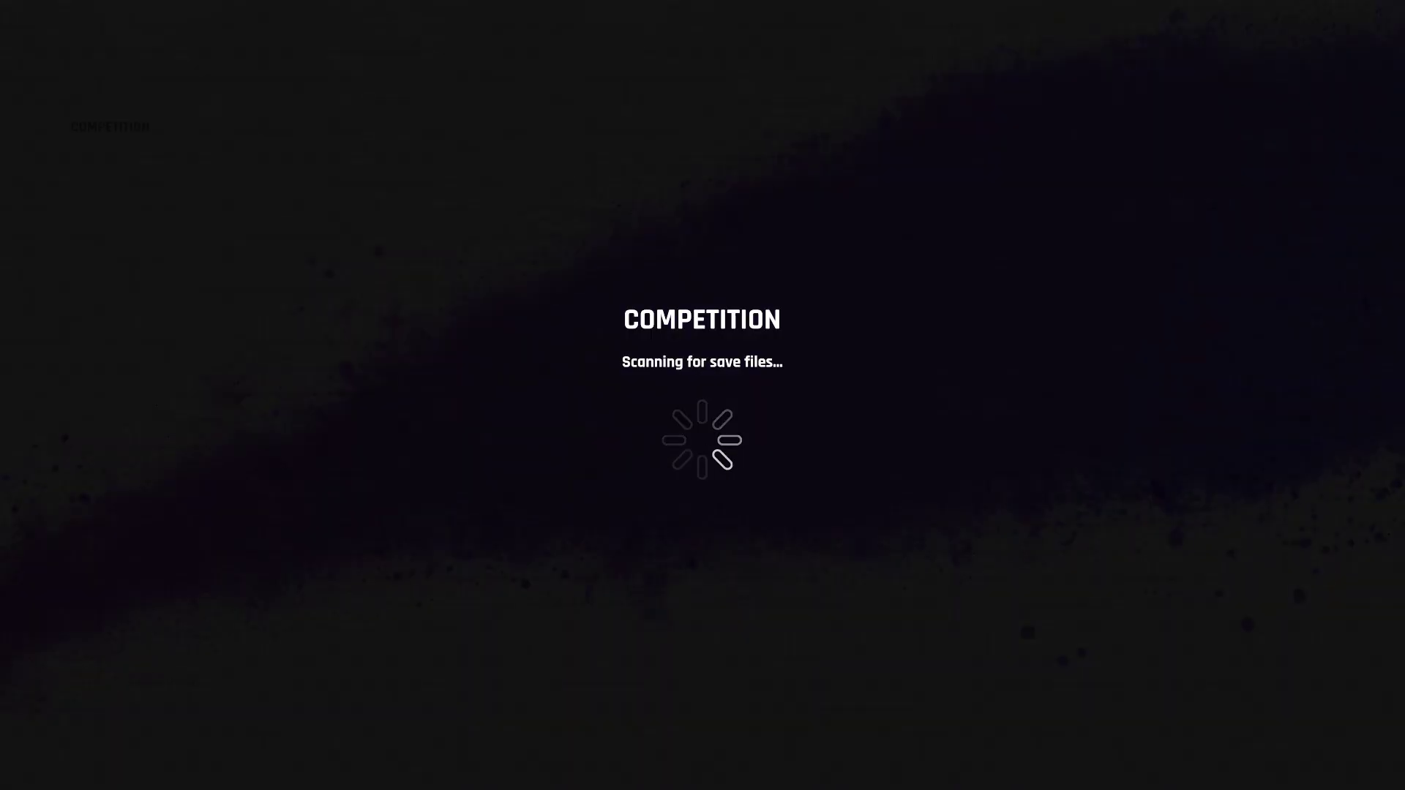
pyautogui.press('Up')
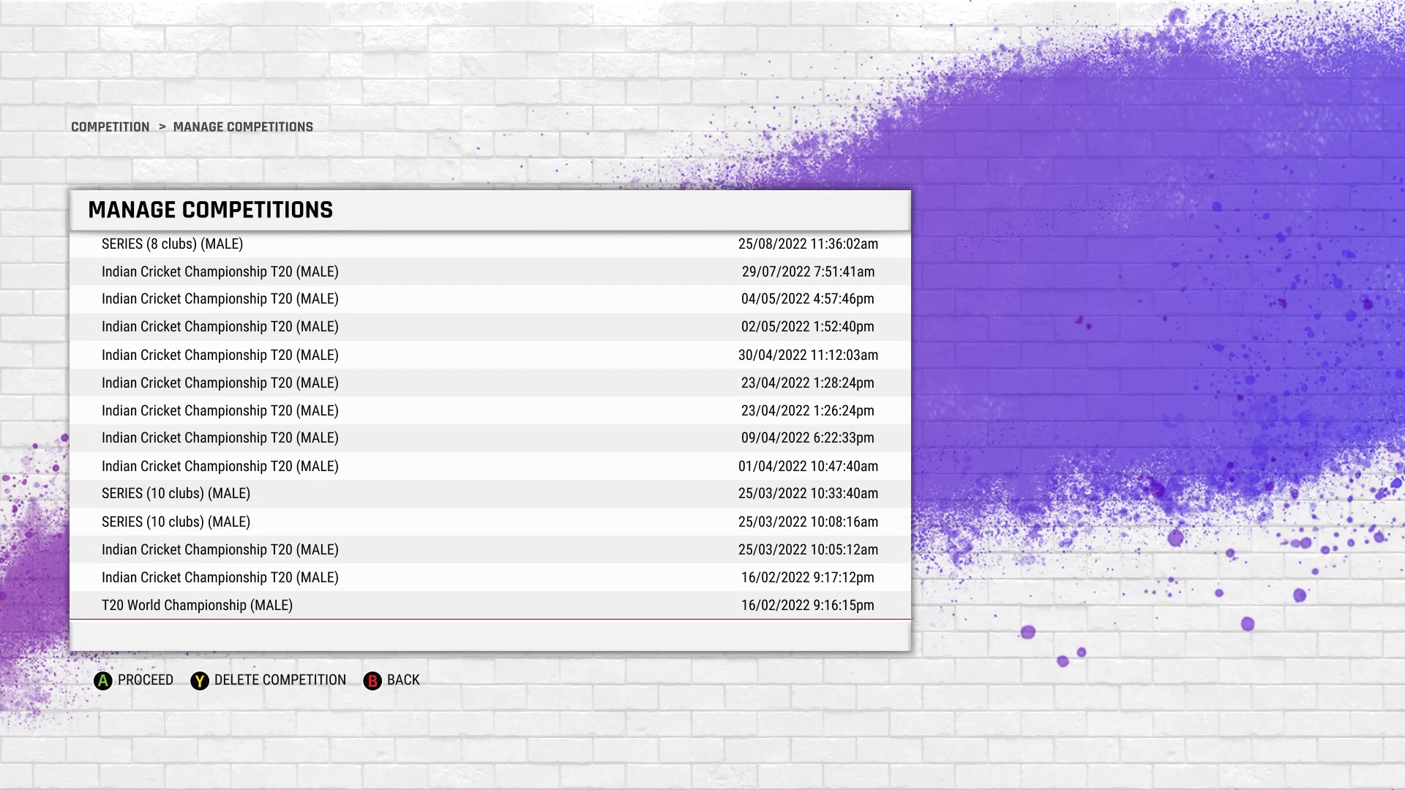
pyautogui.press('Down')
pyautogui.press('Return')
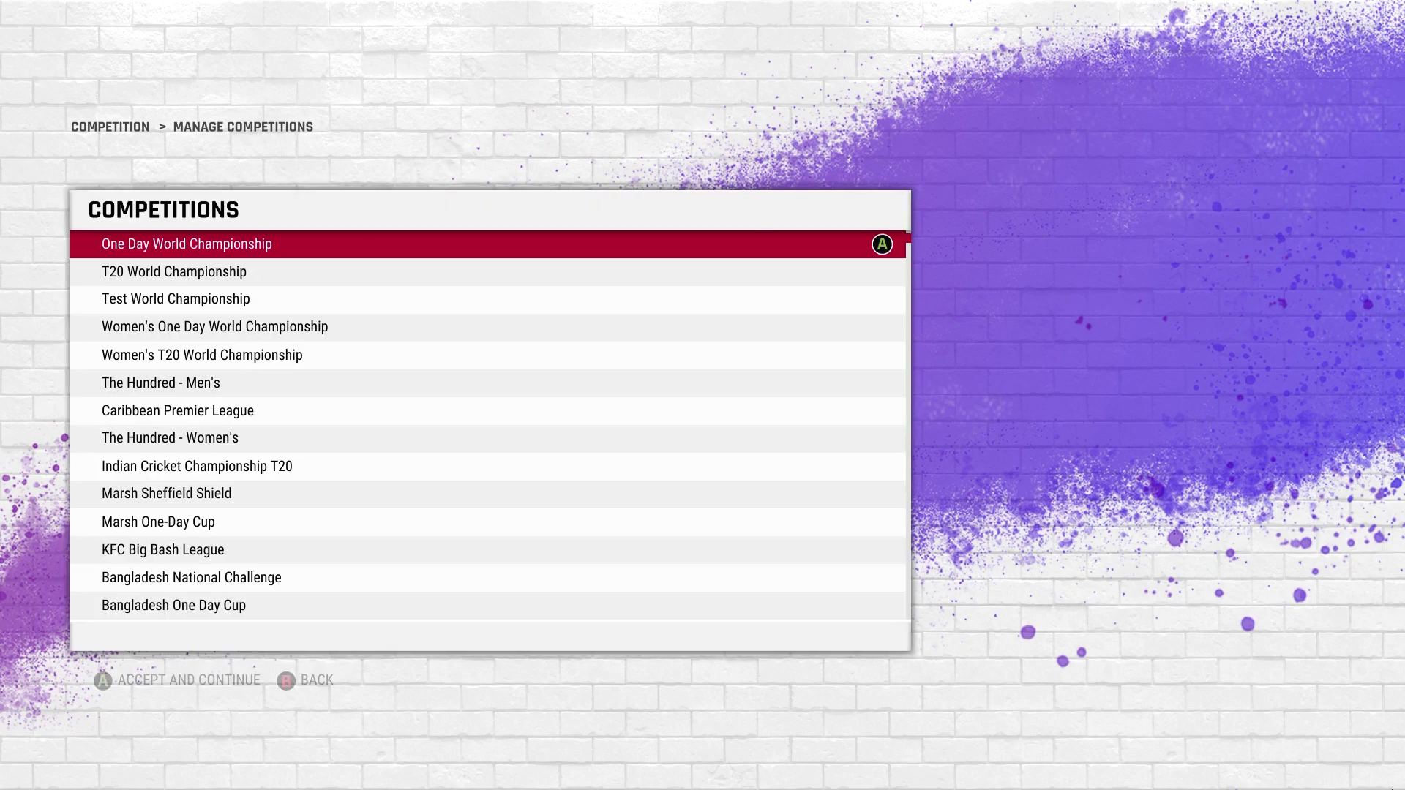
# Start a new custom men's competition based on the Indian Premier League design
pyautogui.press('Up')
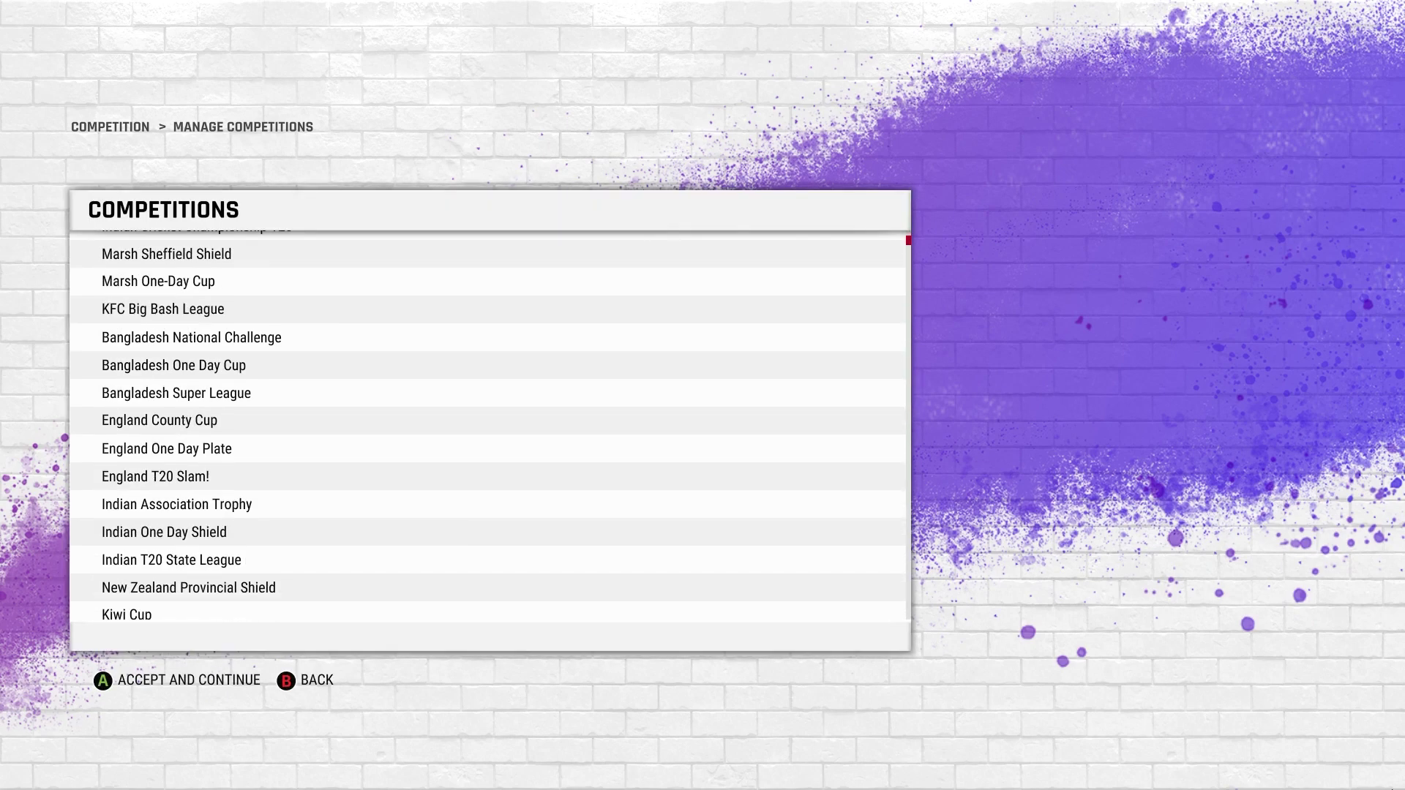
pyautogui.press('Up')
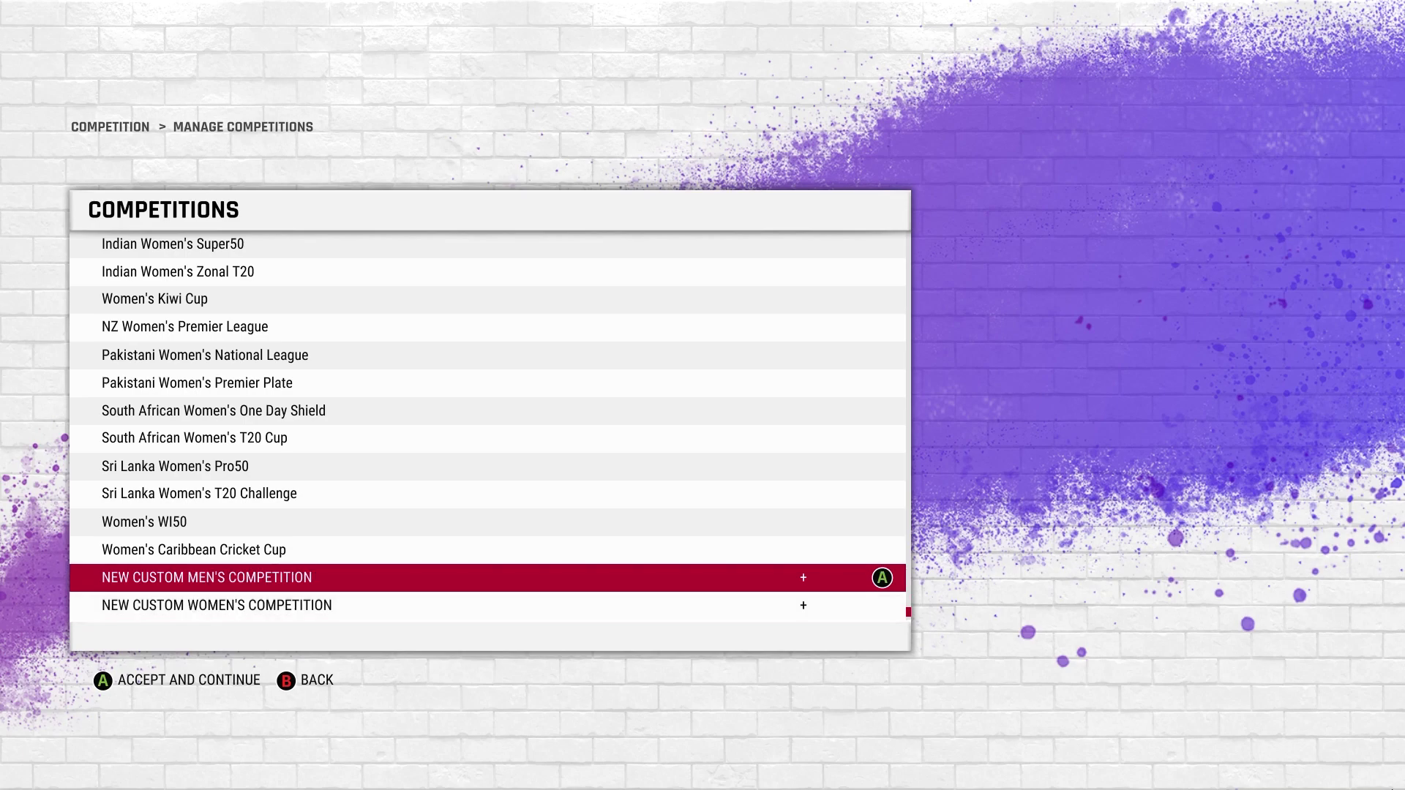
pyautogui.press('Return')
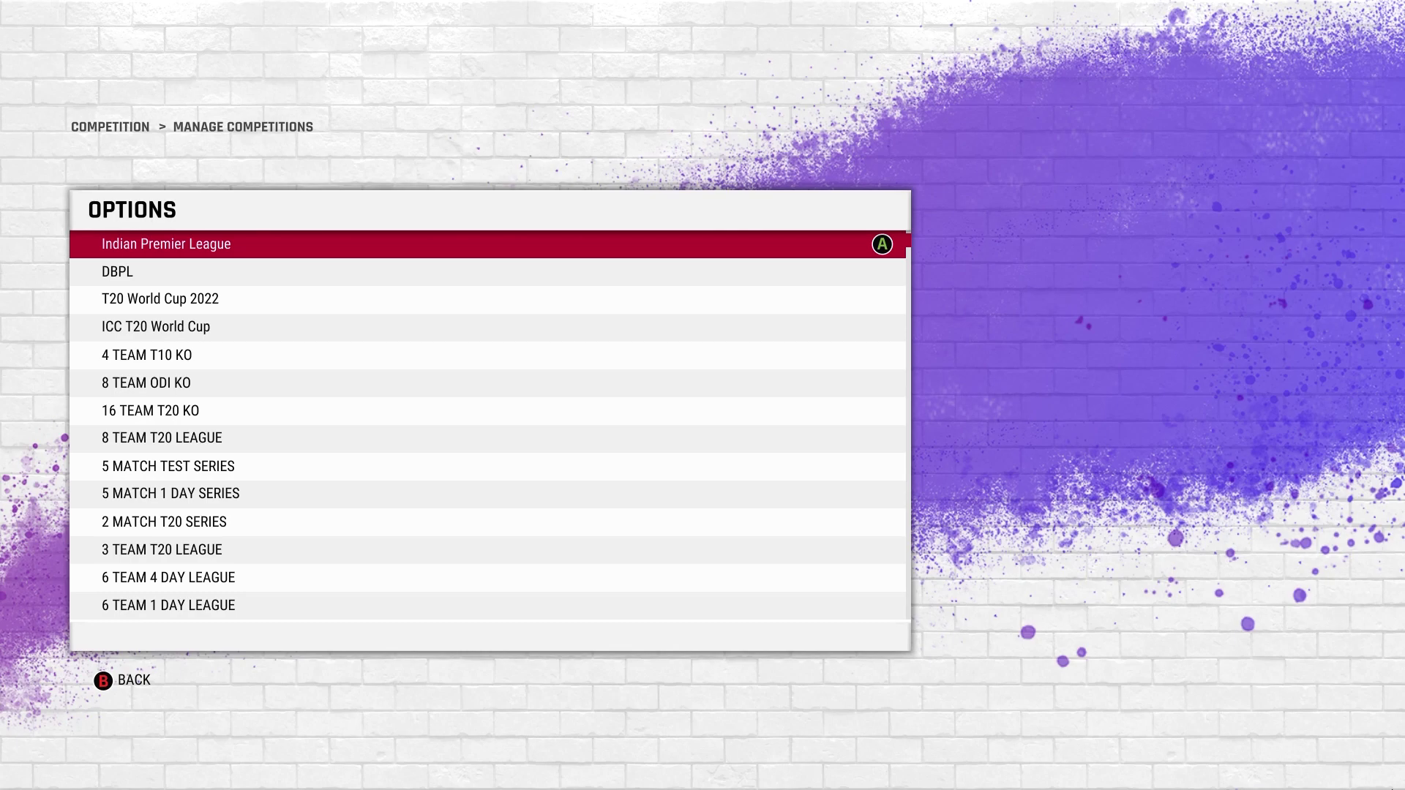
pyautogui.press('Return')
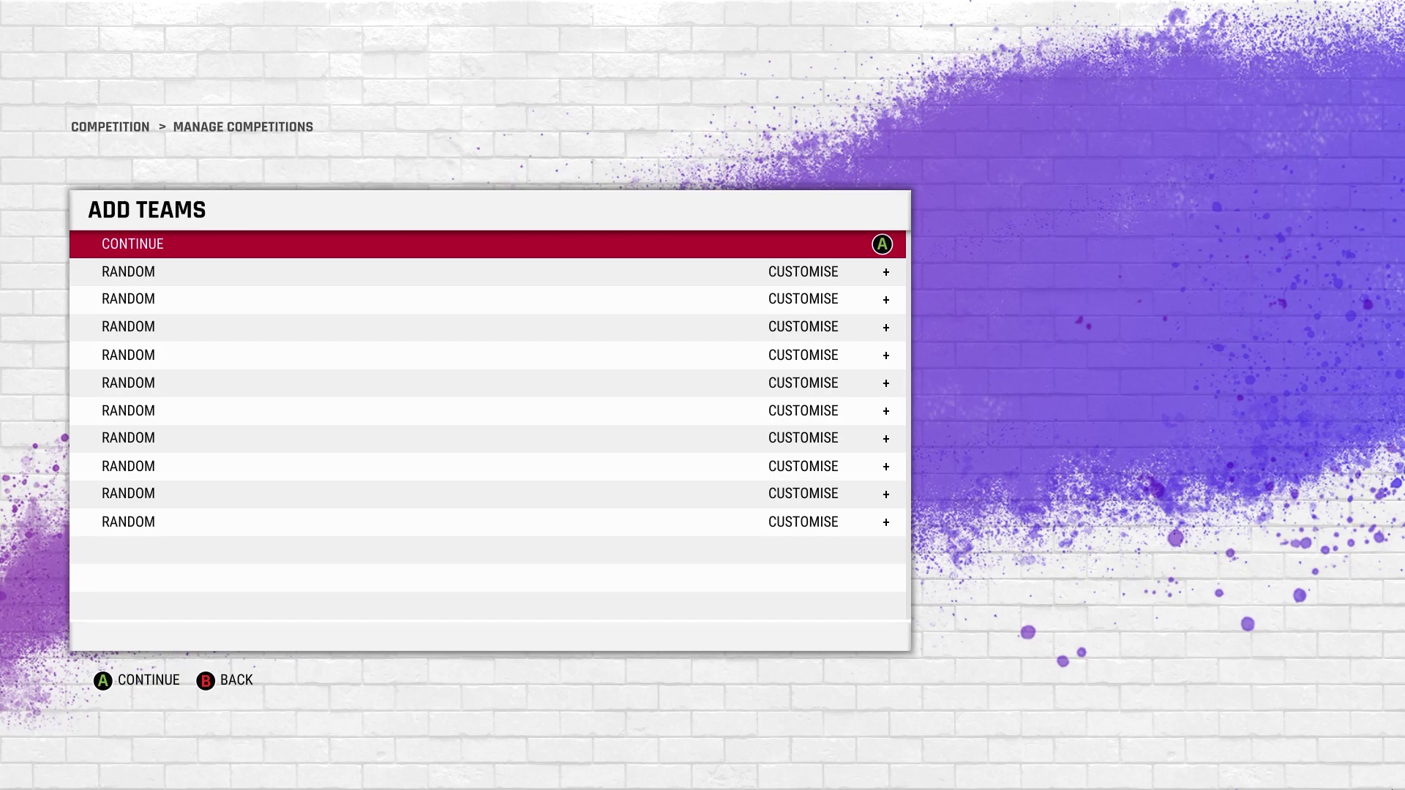
# Add Gujarat Titans from the Indian Challenge Cup group as the competition's first team
pyautogui.press('Down')
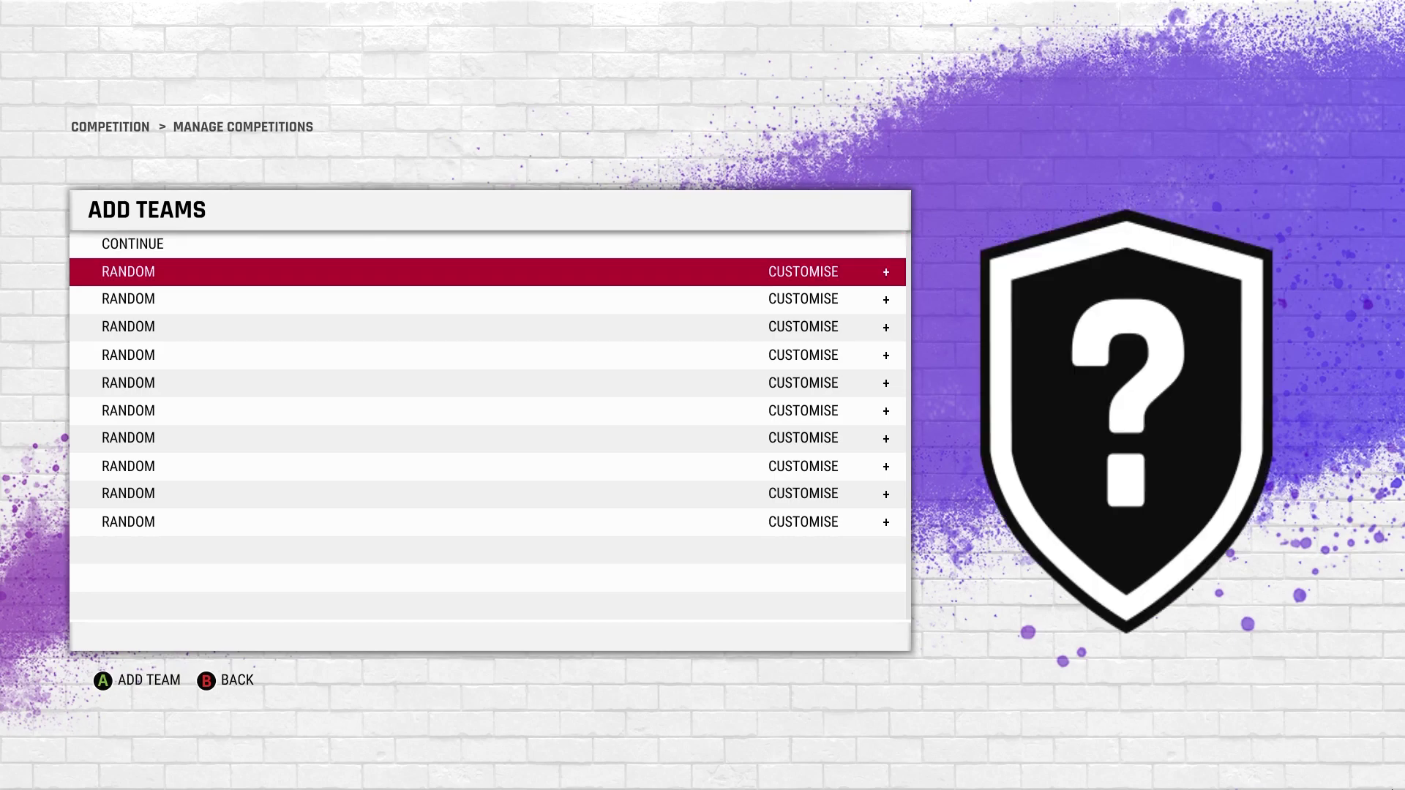
pyautogui.press('Return')
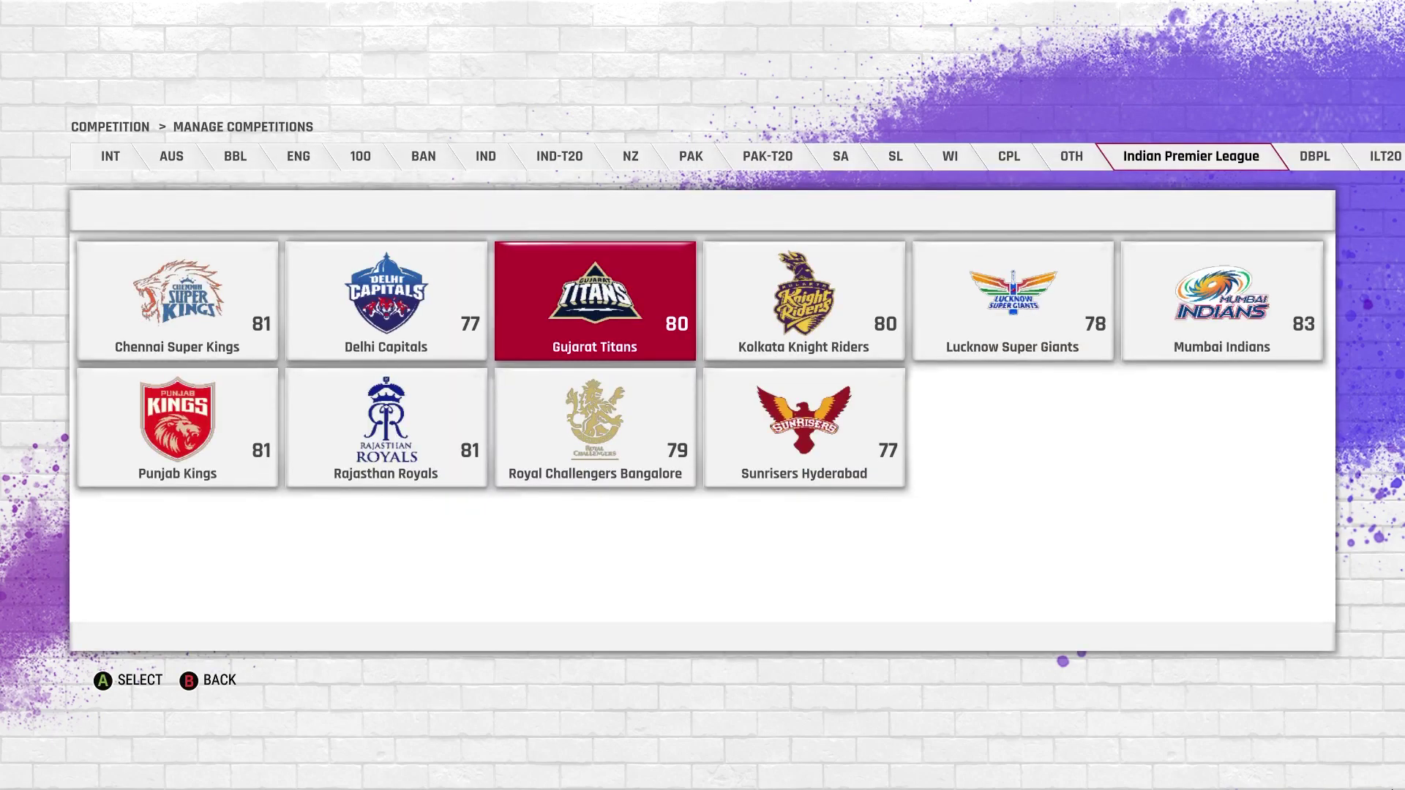
pyautogui.press('e')
pyautogui.press('e')
pyautogui.press('e')
pyautogui.press('e')
pyautogui.press('e')
pyautogui.press('e')
pyautogui.press('e')
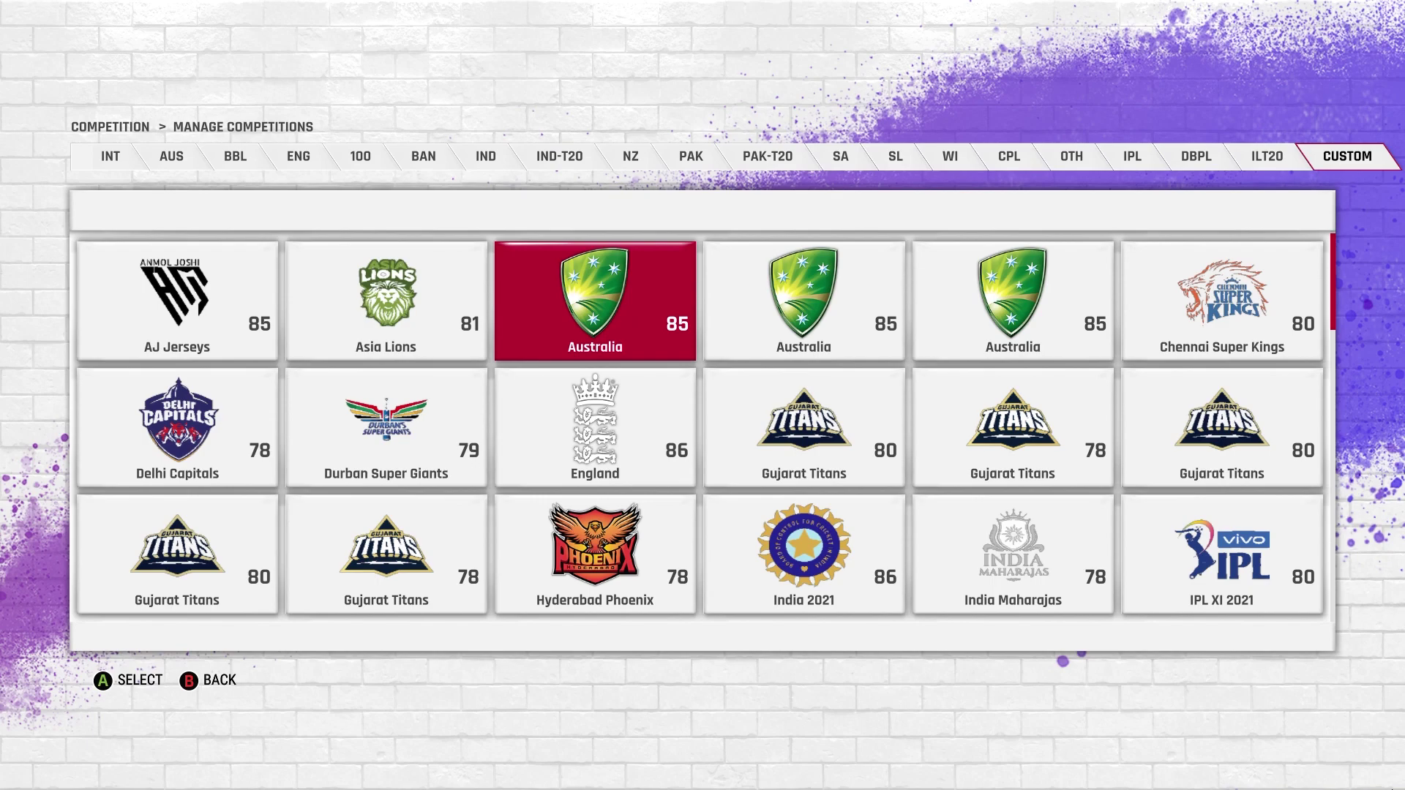
pyautogui.press('e')
pyautogui.press('e')
pyautogui.press('e')
pyautogui.press('e')
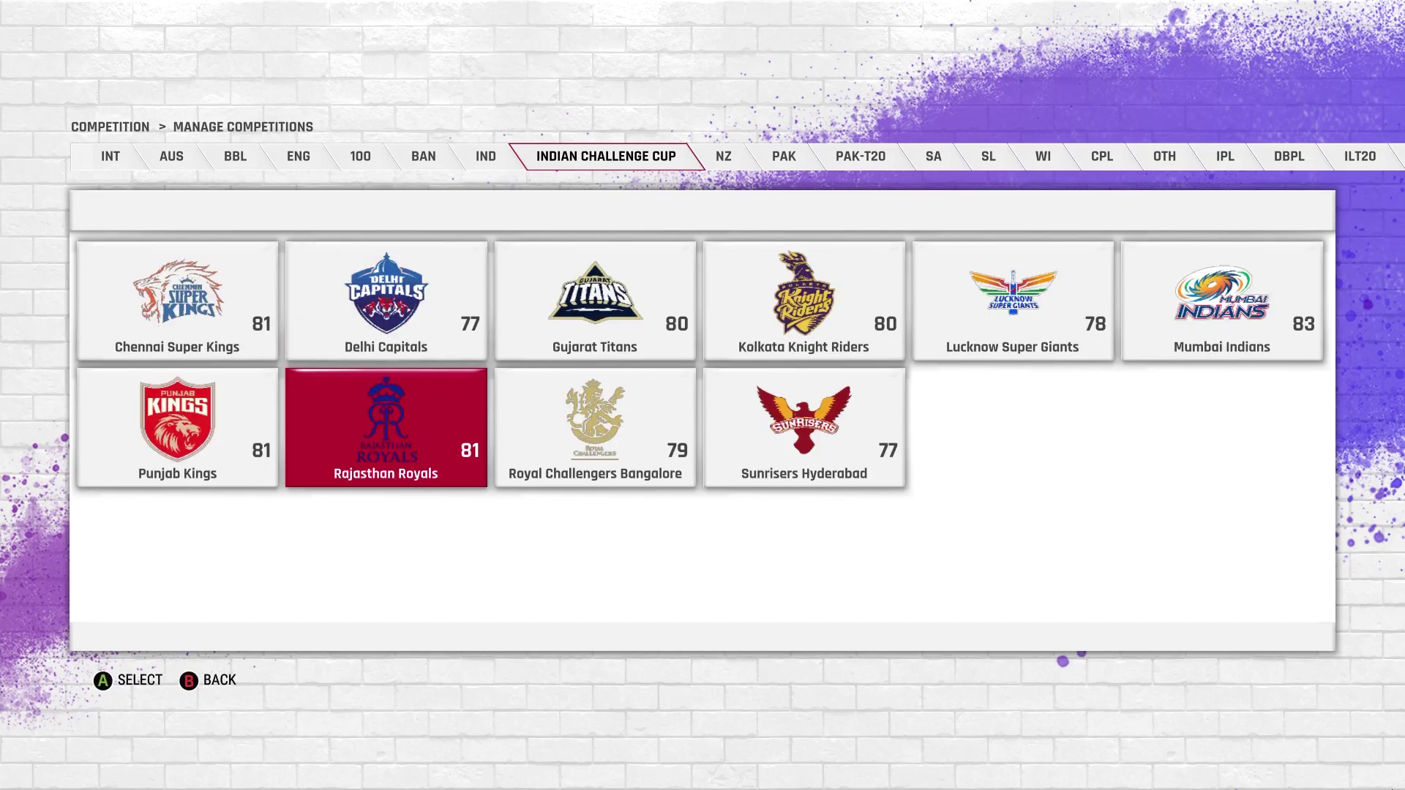
# Add Punjab Kings and Lucknow Super Giants as the second and third teams
pyautogui.press('Left')
pyautogui.press('Return')
pyautogui.press('Down')
pyautogui.press('Return')
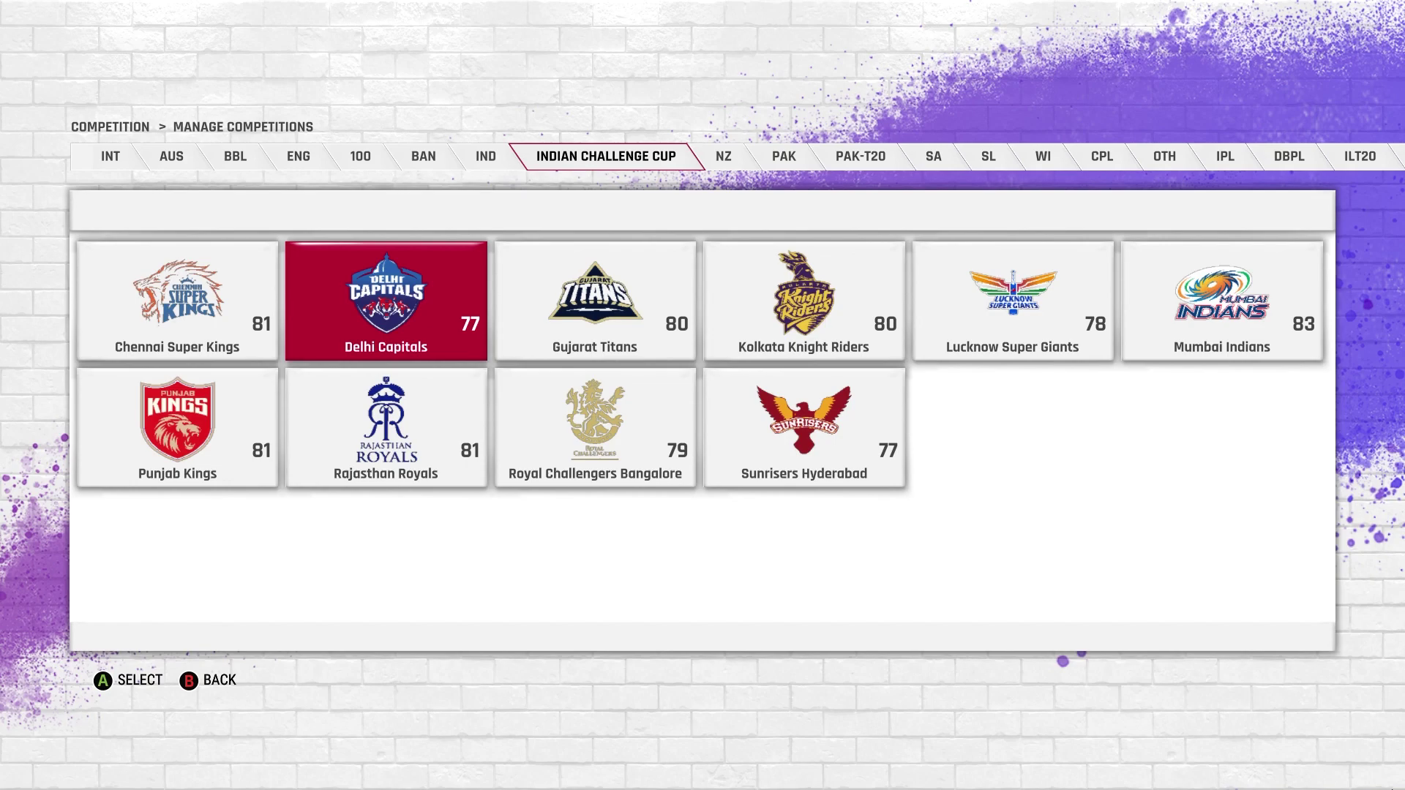
pyautogui.press('Right')
pyautogui.press('Right')
pyautogui.press('Right')
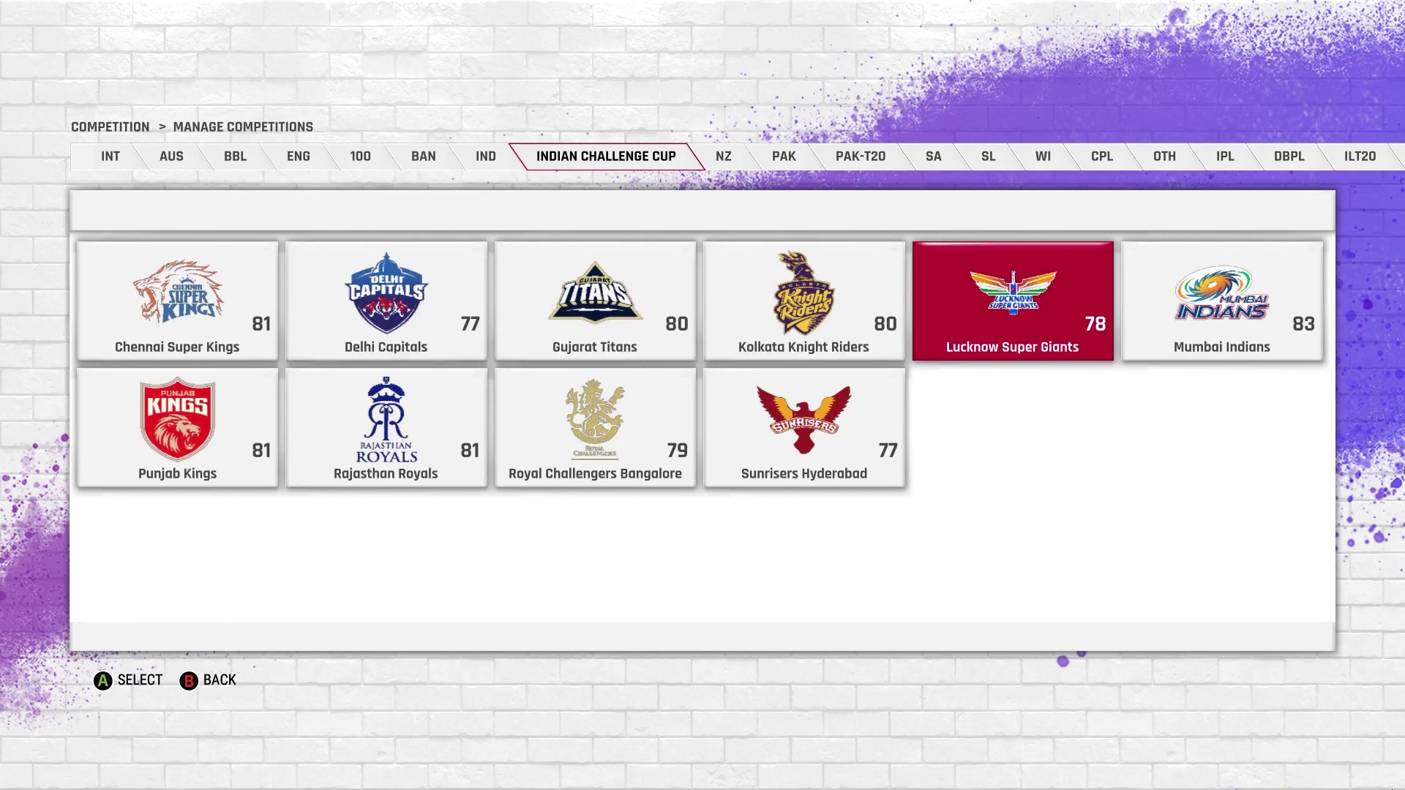
pyautogui.press('Return')
# Add Sunrisers Hyderabad and Royal Challengers Bangalore as the fourth and fifth teams
pyautogui.press('Down')
pyautogui.press('Return')
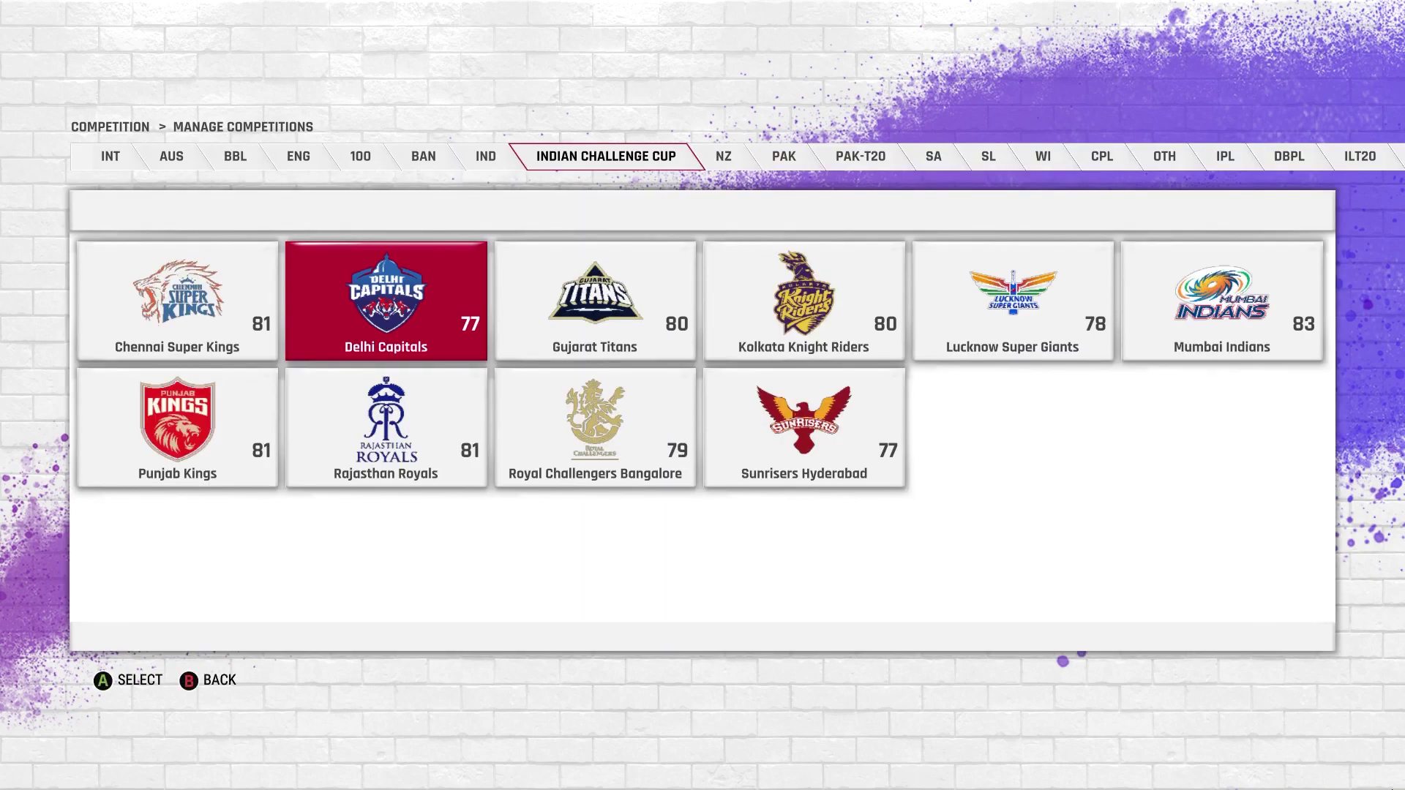
pyautogui.press('Down')
pyautogui.press('Right')
pyautogui.press('Right')
pyautogui.press('Return')
pyautogui.press('Down')
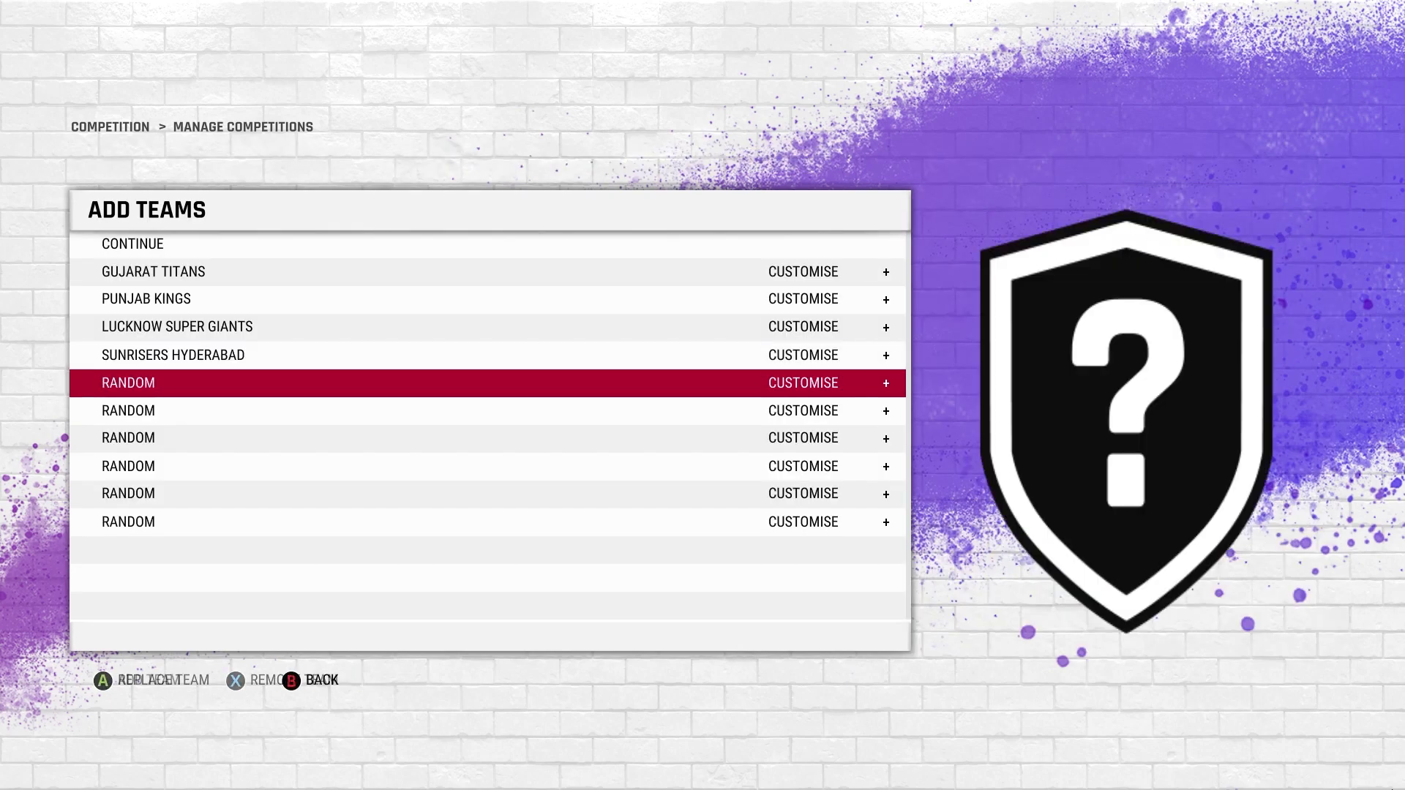
pyautogui.press('Return')
pyautogui.press('Down')
pyautogui.press('Right')
pyautogui.press('Return')
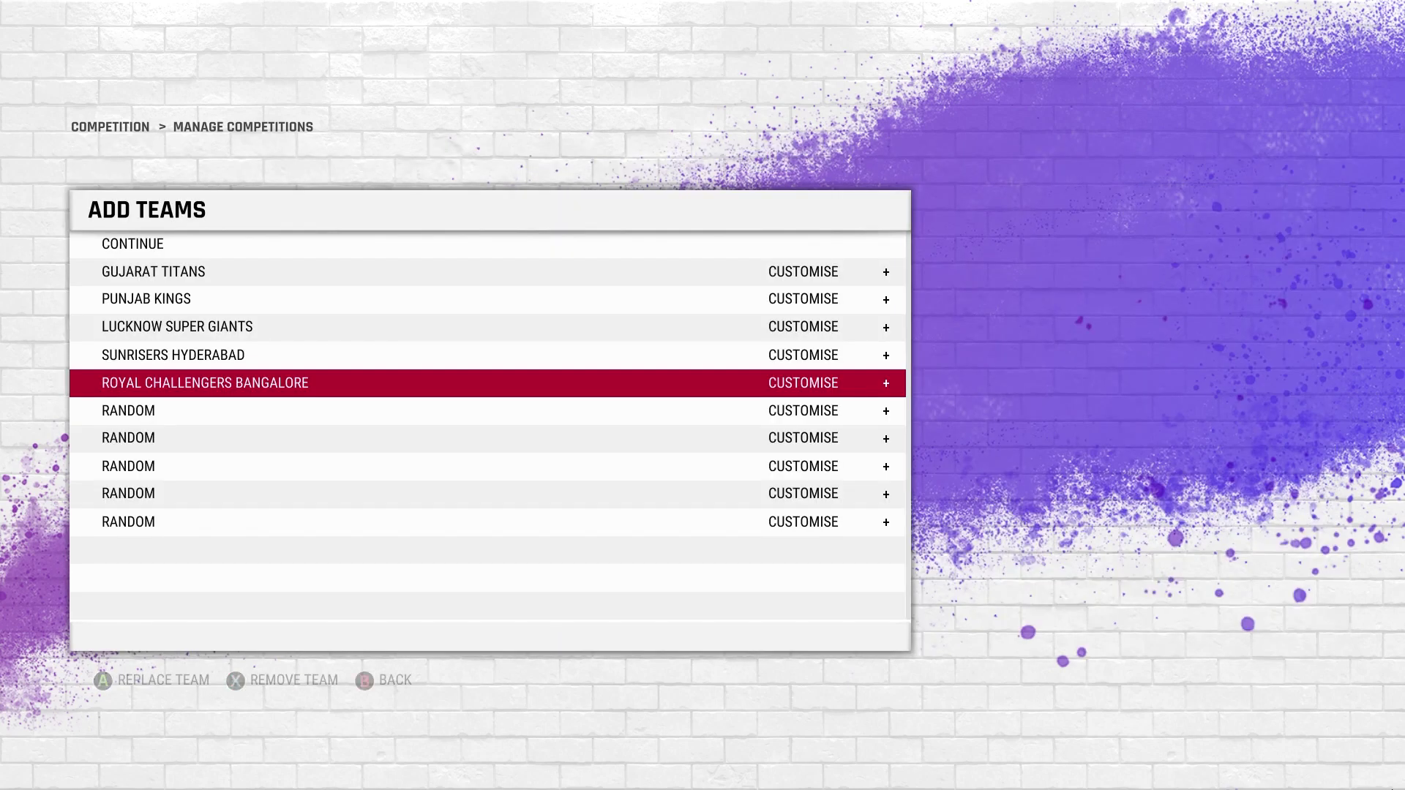
# Add Mumbai Indians and Rajasthan Royals as the sixth and seventh teams
pyautogui.press('Down')
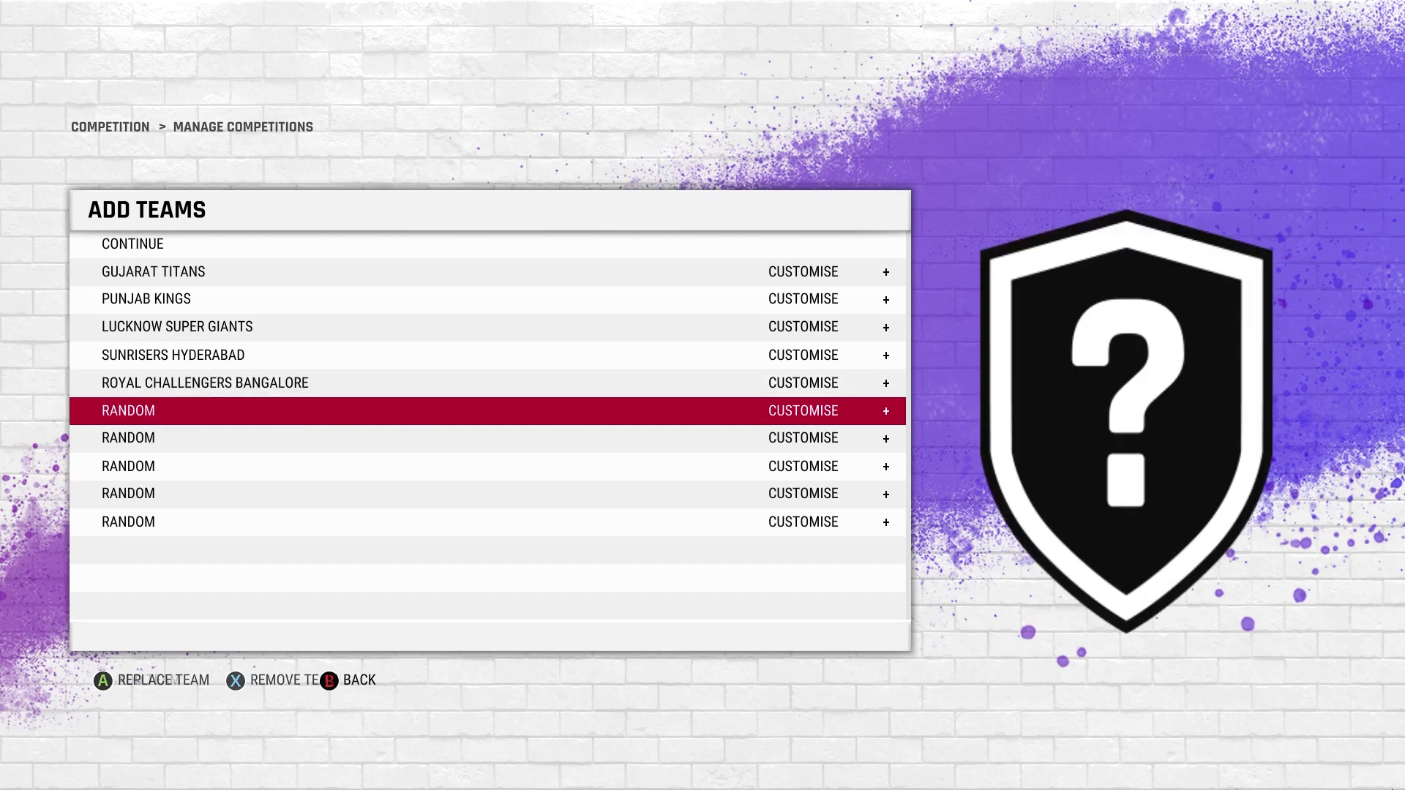
pyautogui.press('Return')
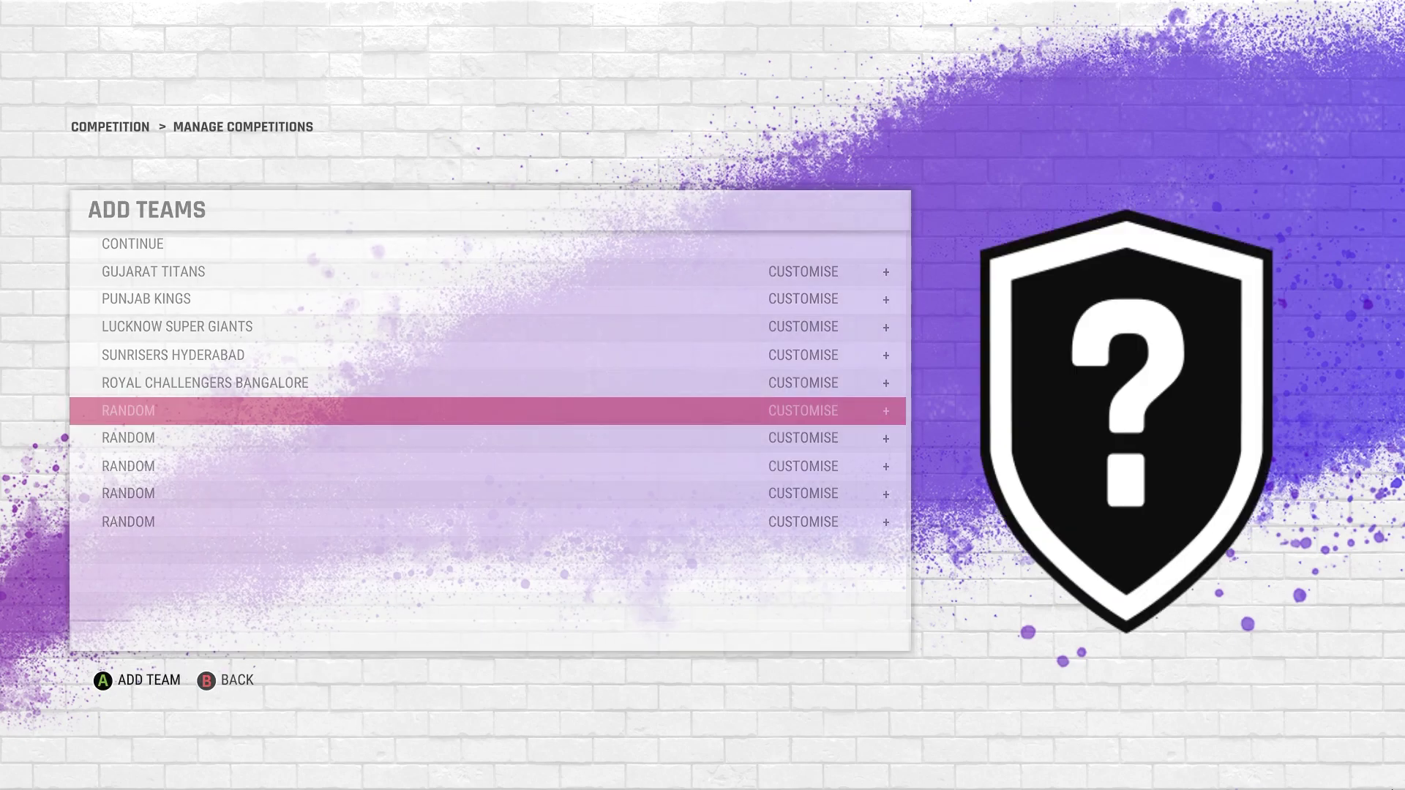
pyautogui.press('Right')
pyautogui.press('Right')
pyautogui.press('Right')
pyautogui.press('Right')
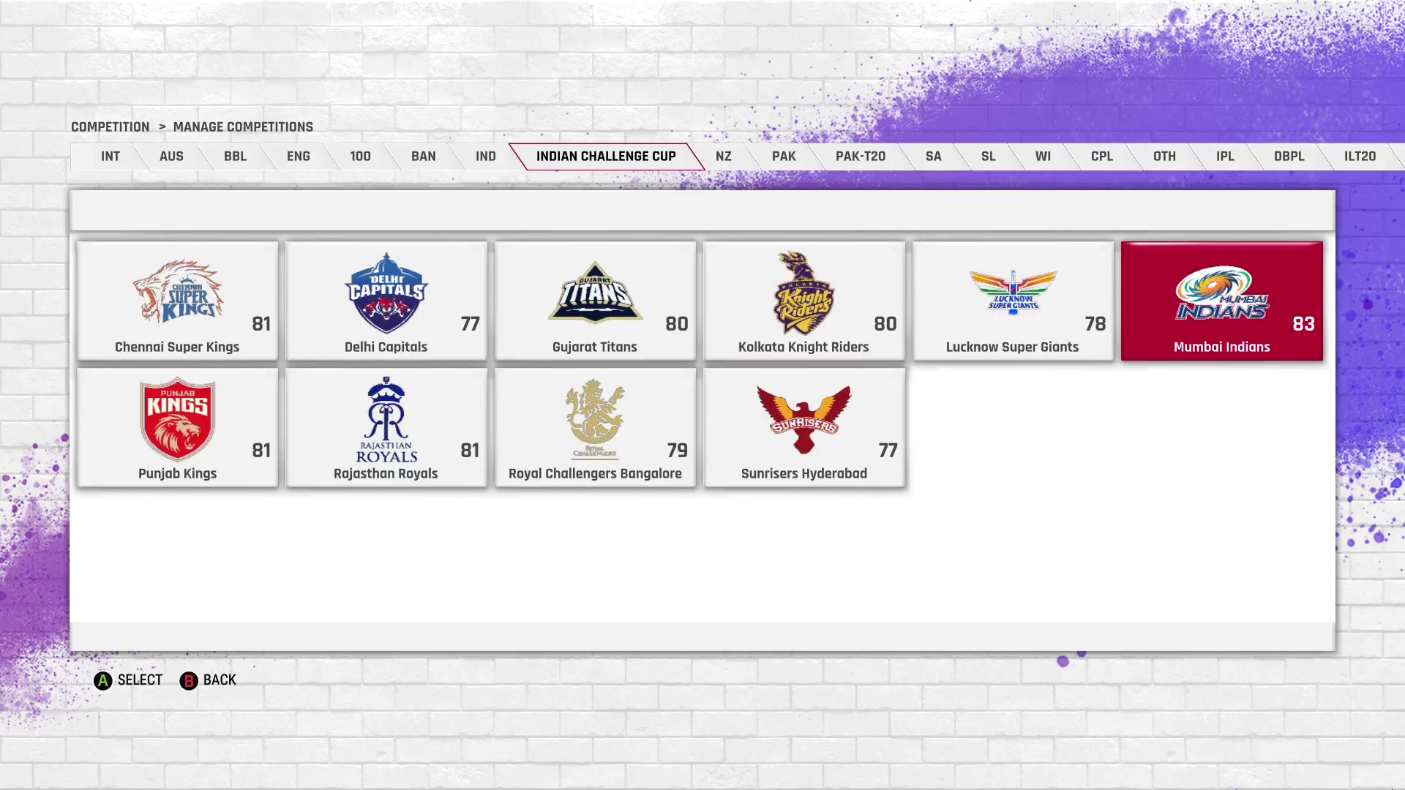
pyautogui.press('Return')
pyautogui.press('Return')
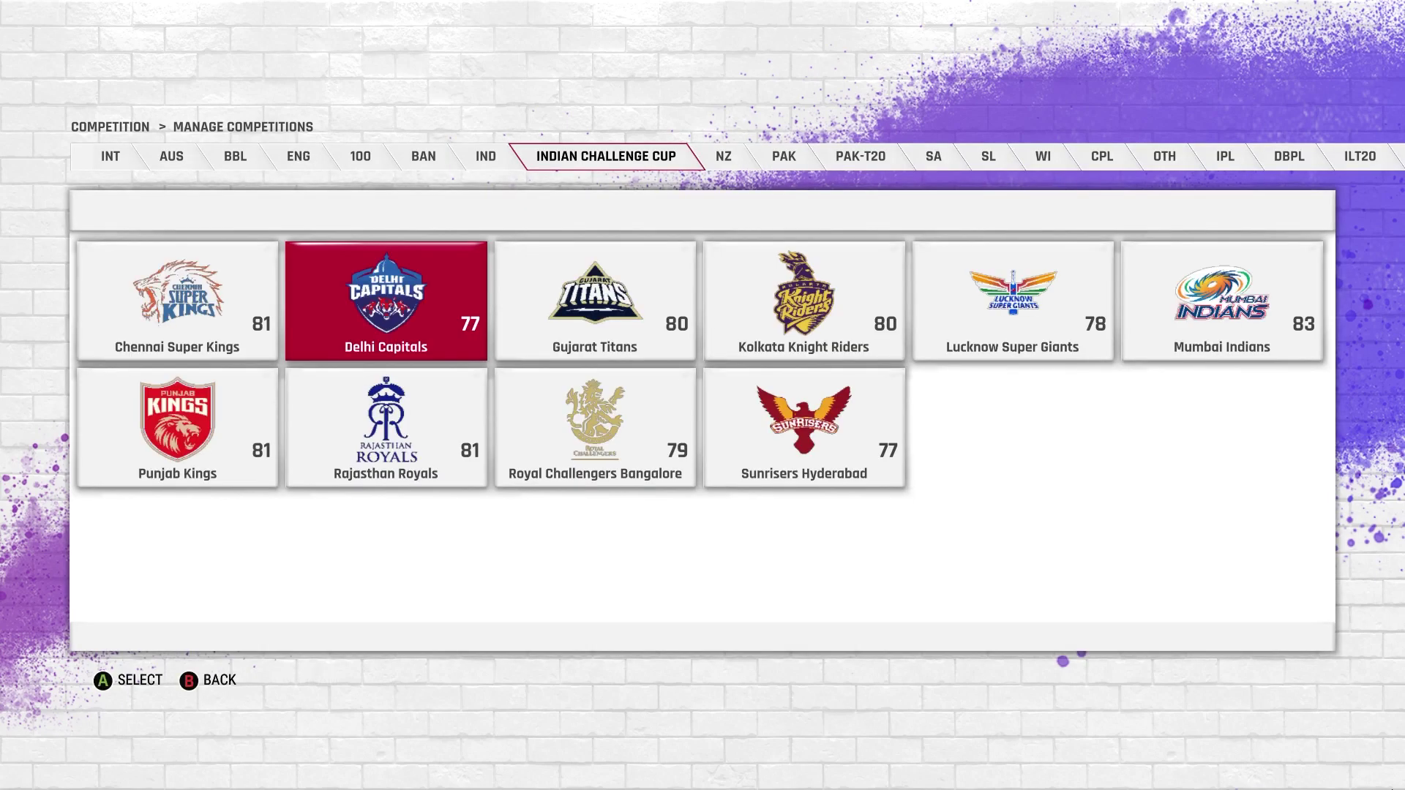
pyautogui.press('Down')
pyautogui.press('Return')
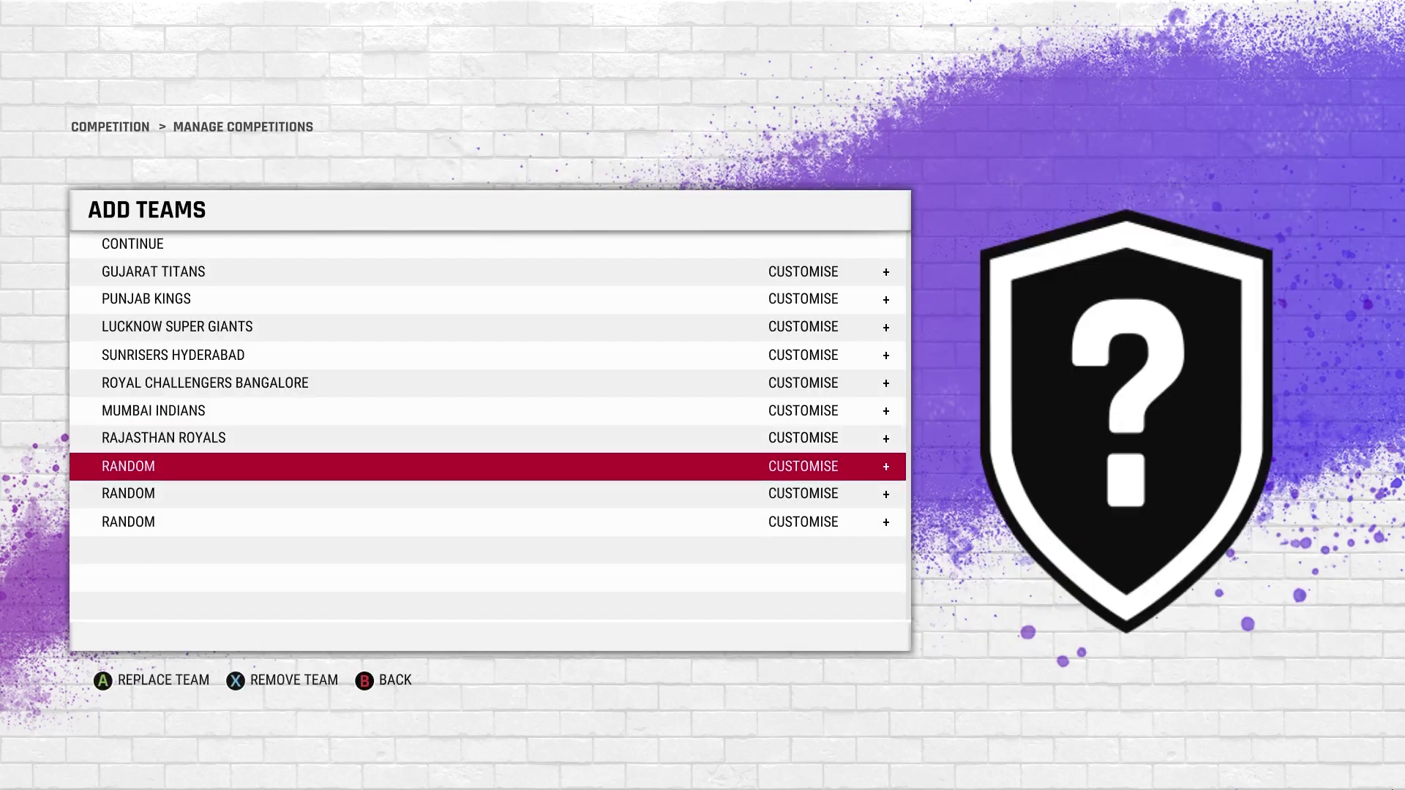
# Add Delhi Capitals and Kolkata Knight Riders as the eighth and ninth teams
pyautogui.press('Return')
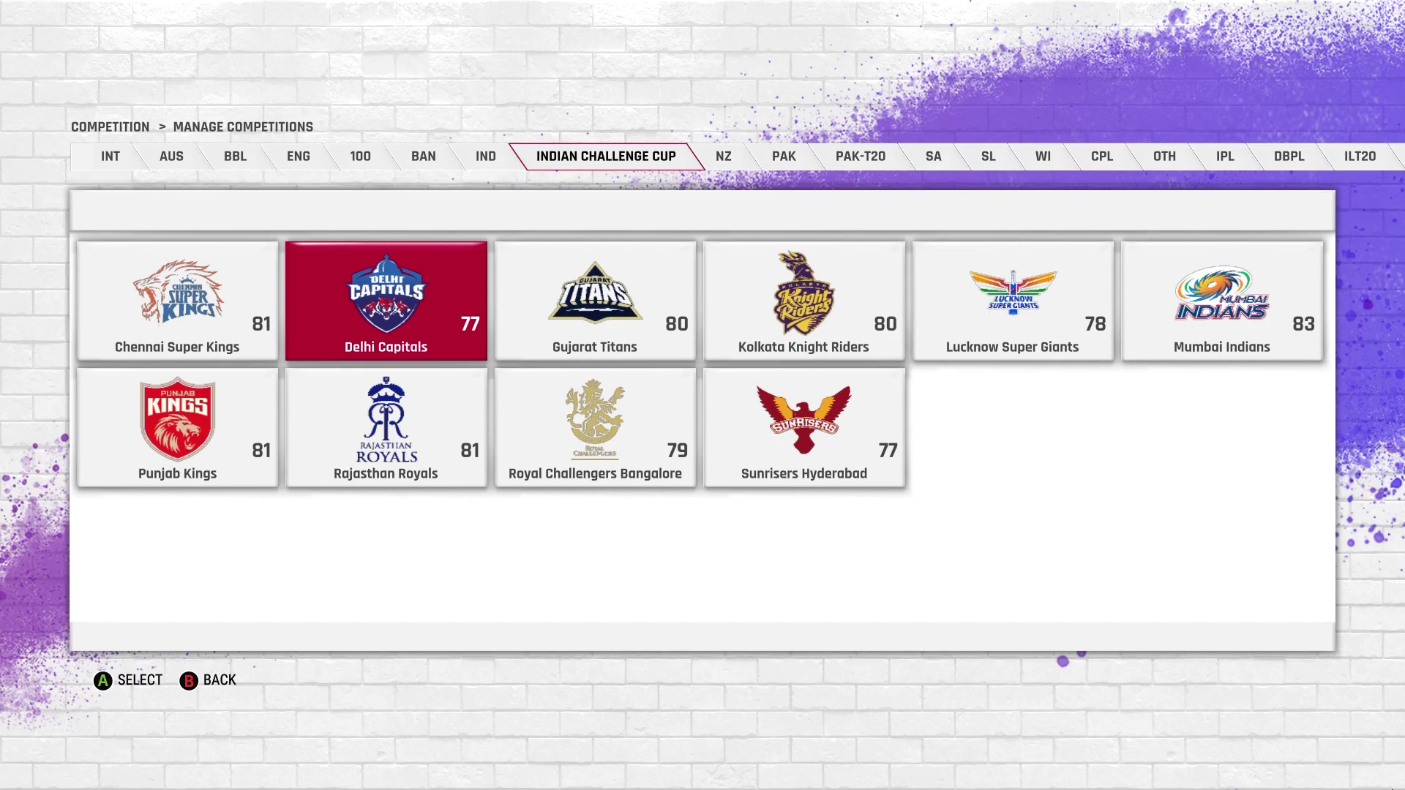
pyautogui.press('Return')
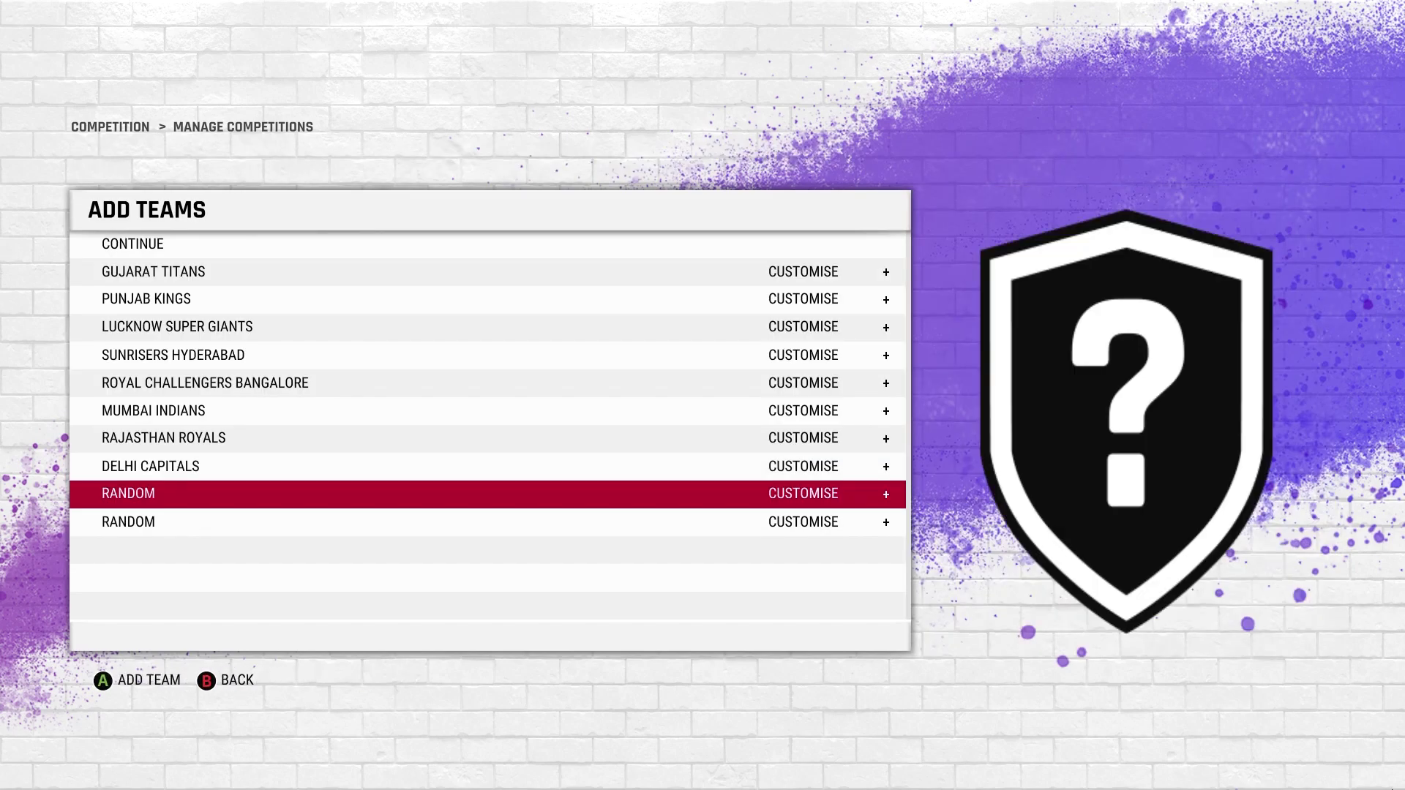
pyautogui.press('Return')
pyautogui.press('Right')
pyautogui.press('Right')
pyautogui.press('Return')
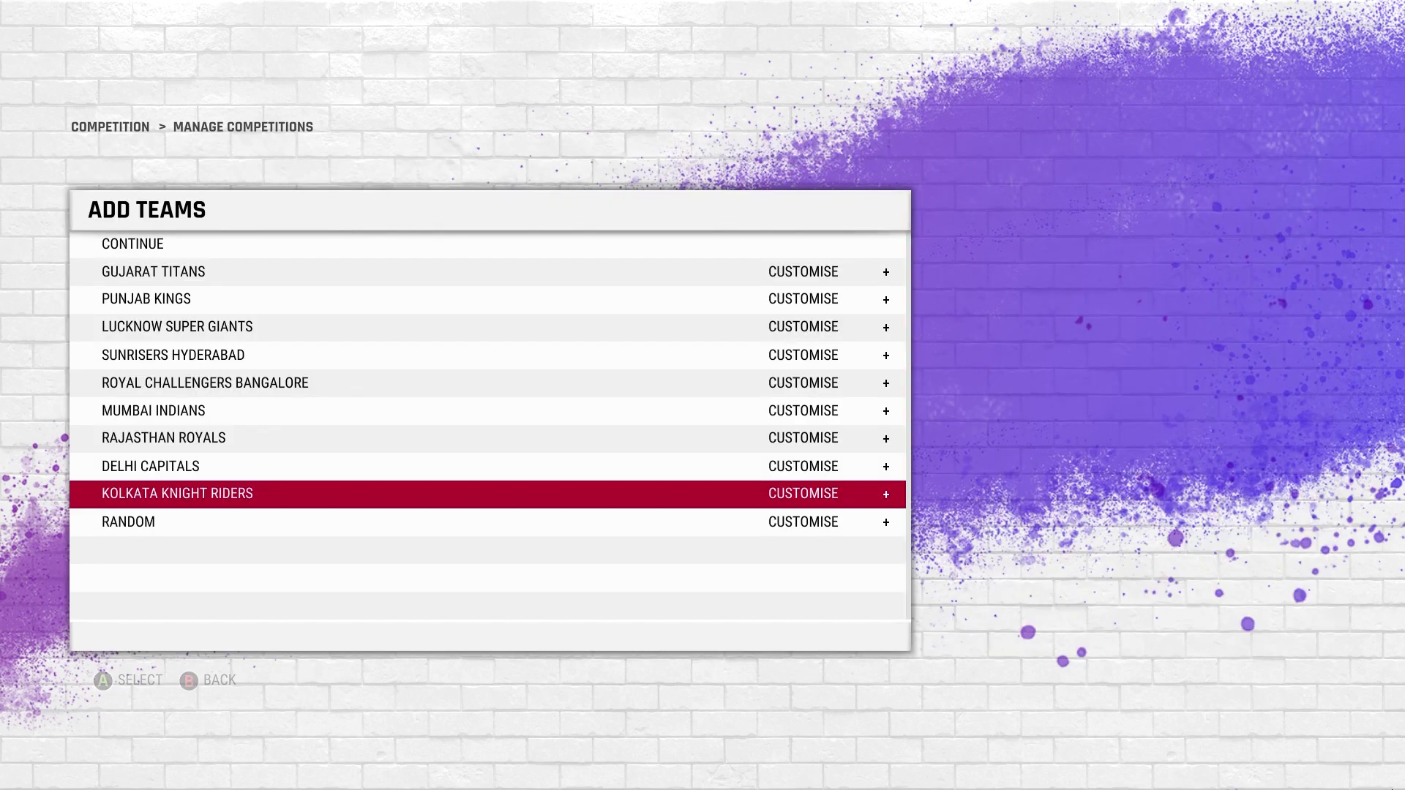
# Add Chennai Super Kings as the tenth team and confirm the team list
pyautogui.press('Return')
pyautogui.press('Left')
pyautogui.press('Return')
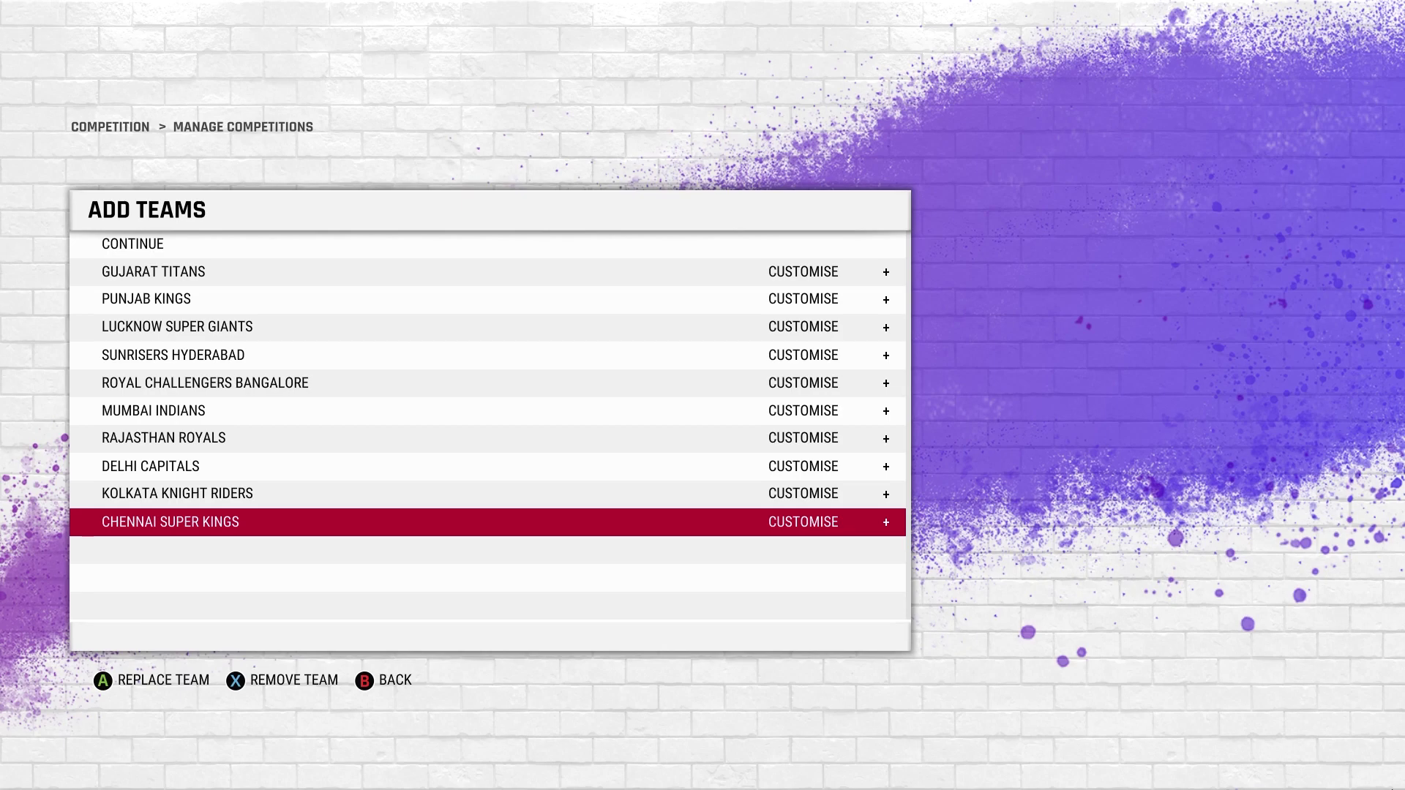
pyautogui.press('Down')
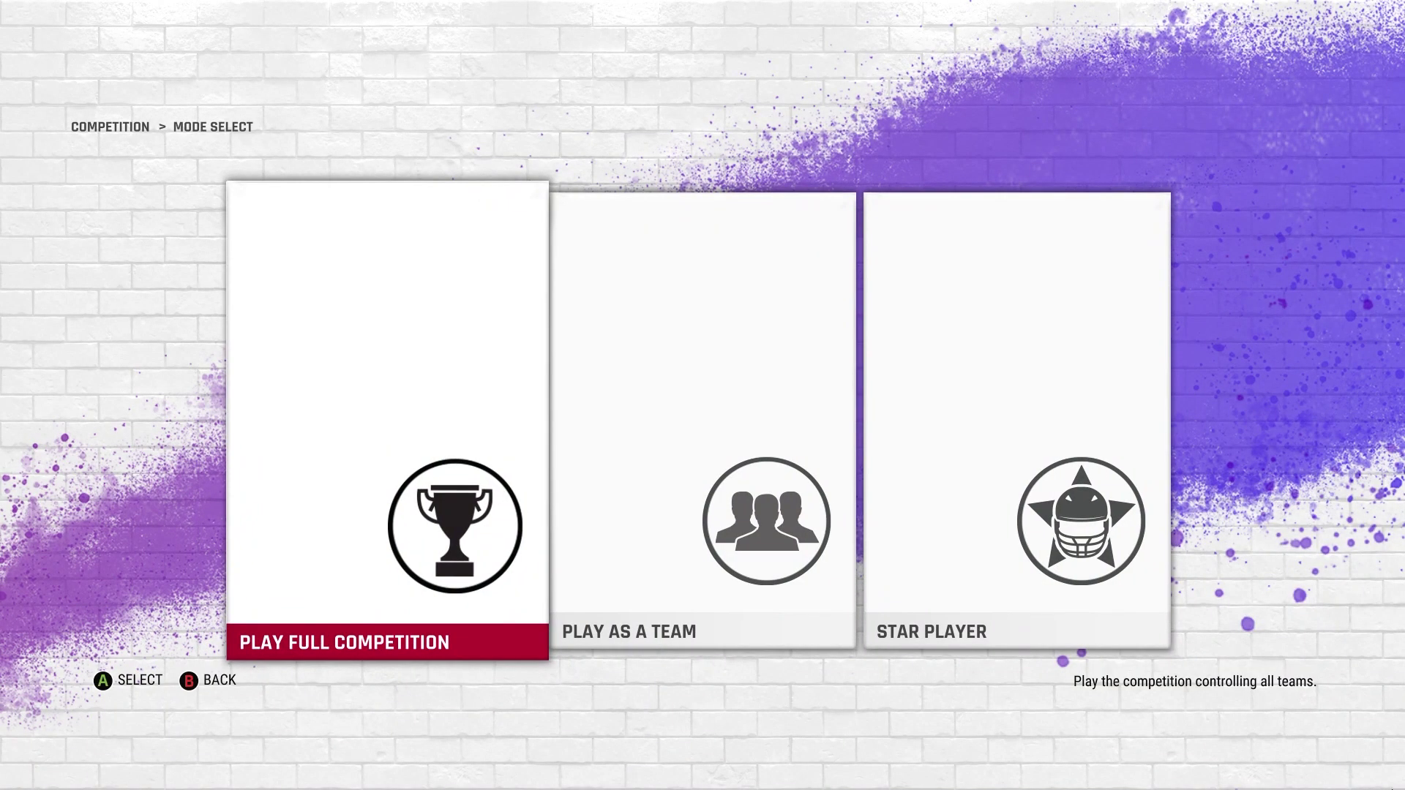
# Start the competition in Play Full Competition mode, controlling all teams
pyautogui.press('Right')
pyautogui.press('Right')
pyautogui.press('Left')
pyautogui.press('Left')
pyautogui.press('Return')
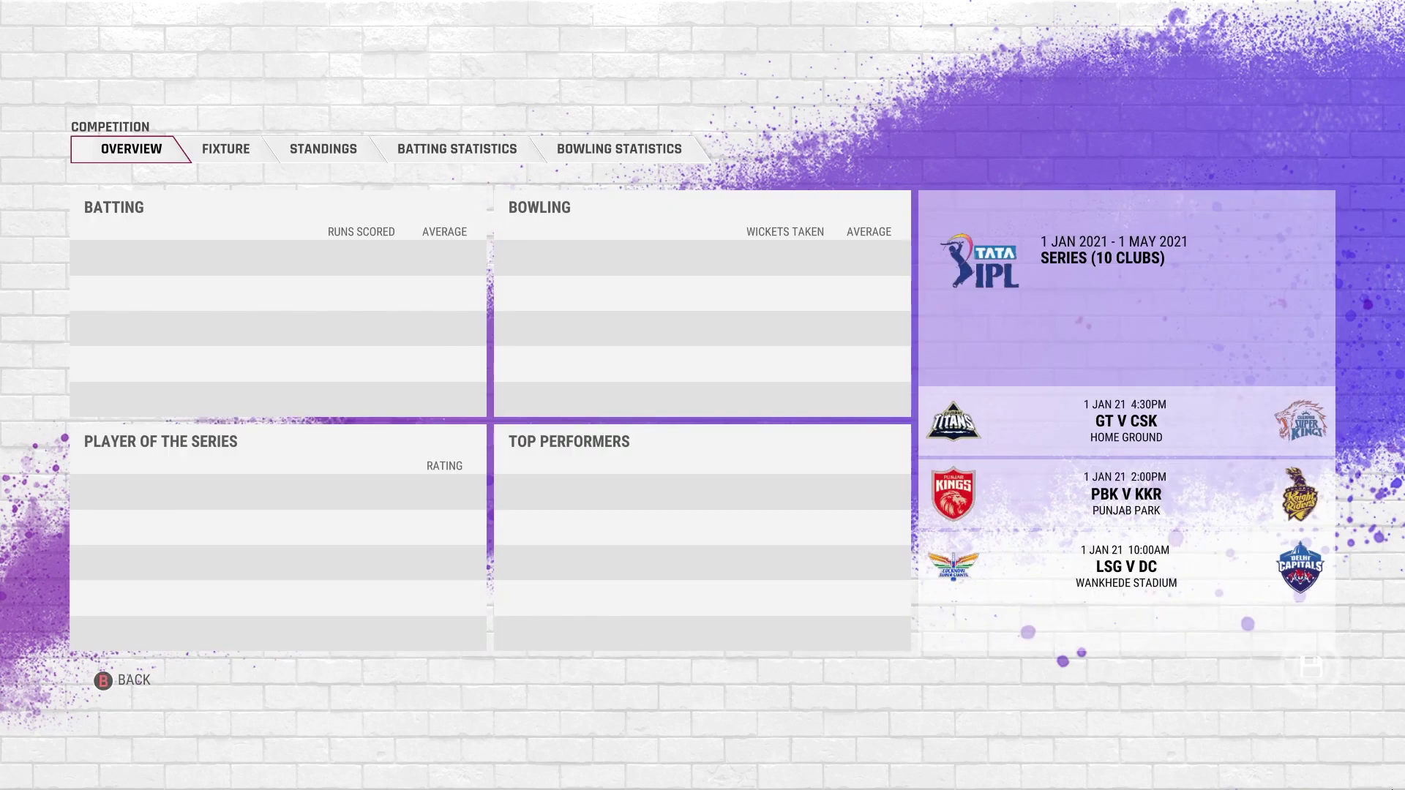
# Review the round 1 fixtures with their teams, start times and venues
pyautogui.press('e')
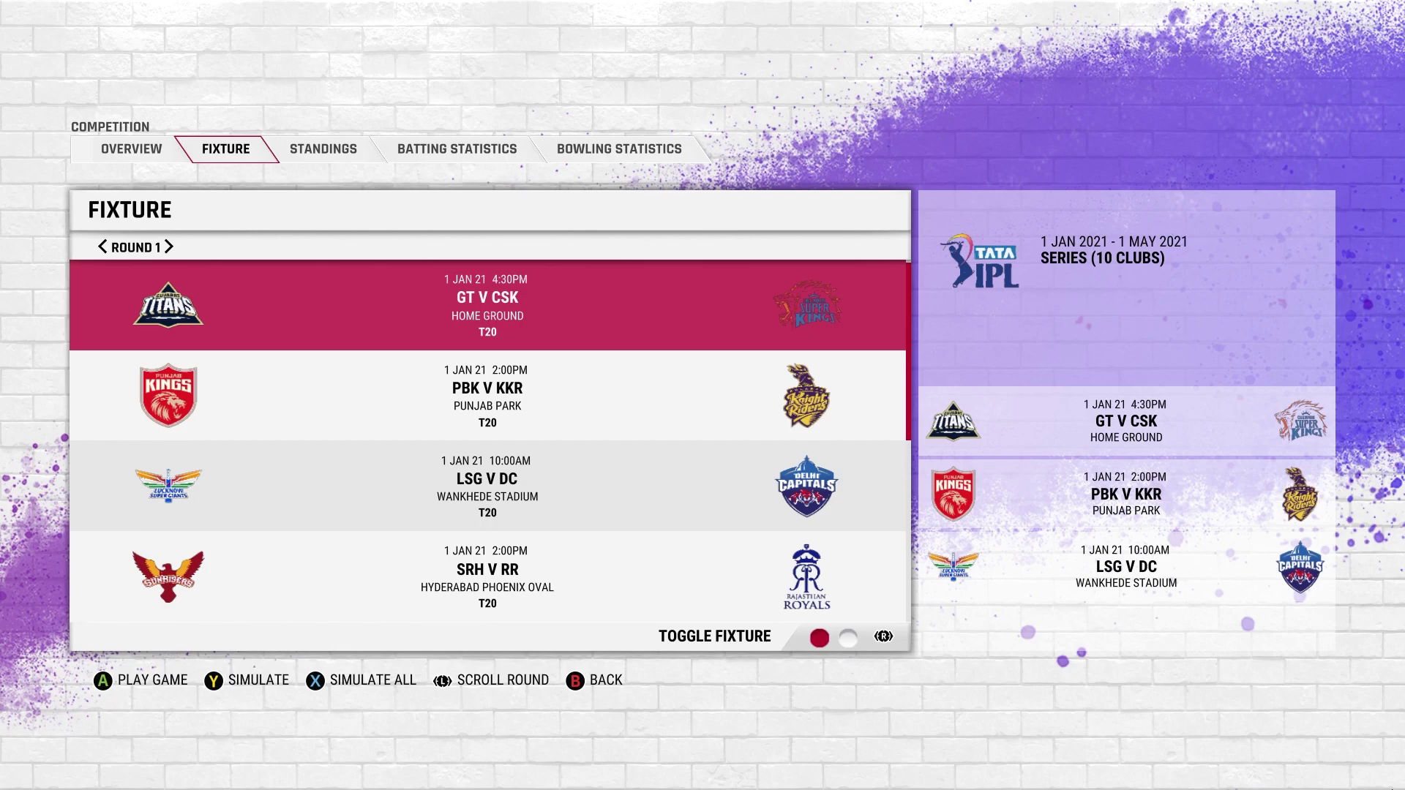
pyautogui.press('Down')
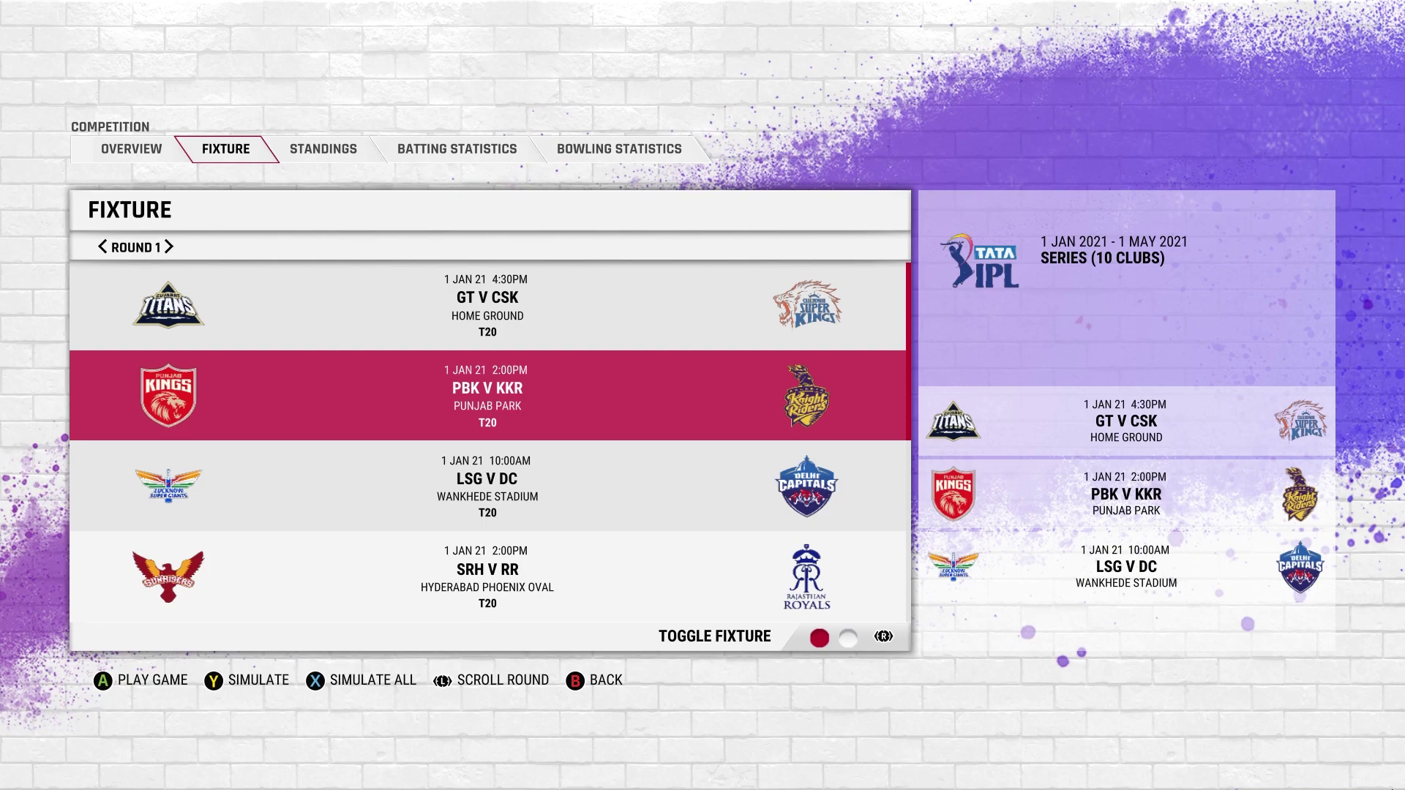
pyautogui.press('Down')
pyautogui.press('Down')
pyautogui.press('Down')
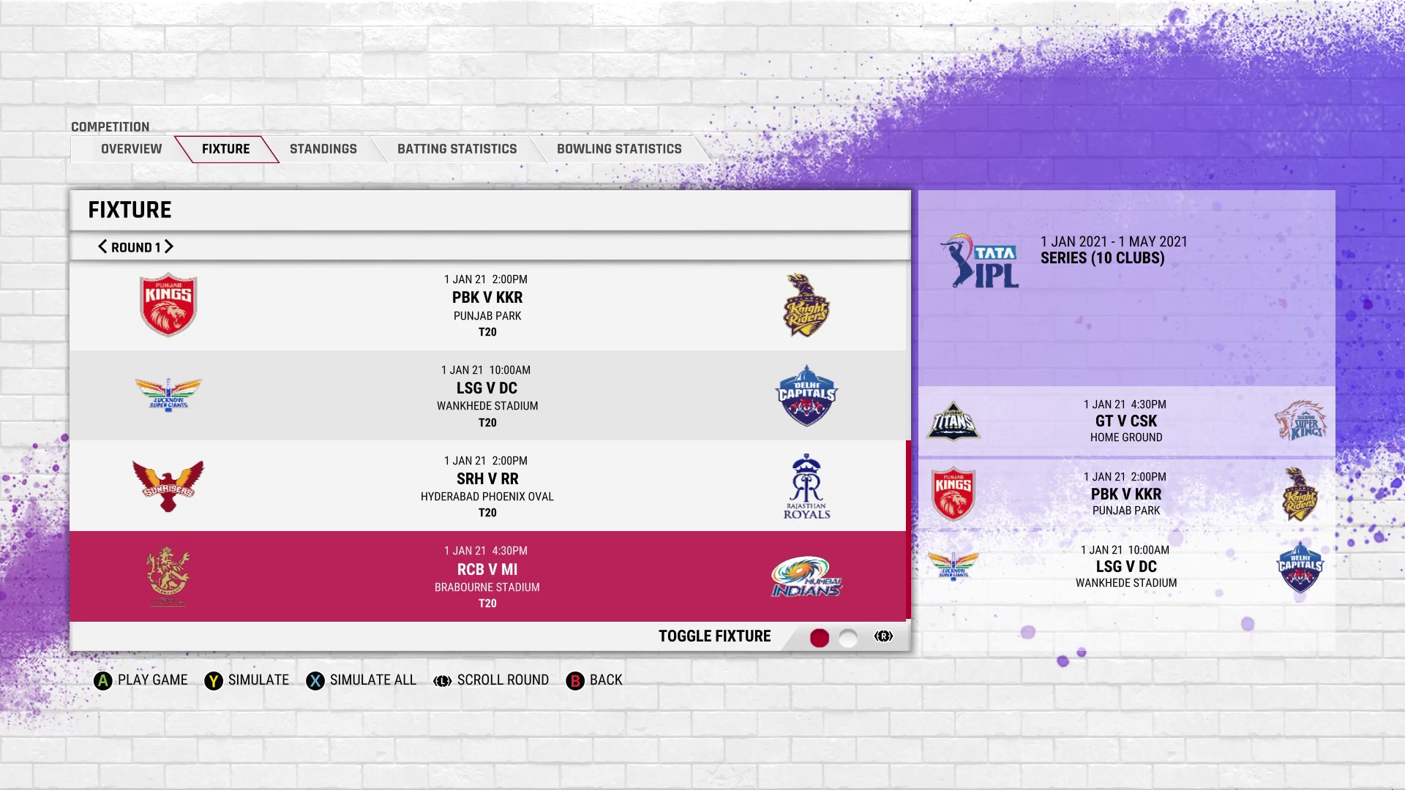
pyautogui.press('Up')
pyautogui.press('Up')
pyautogui.press('Up')
pyautogui.press('Up')
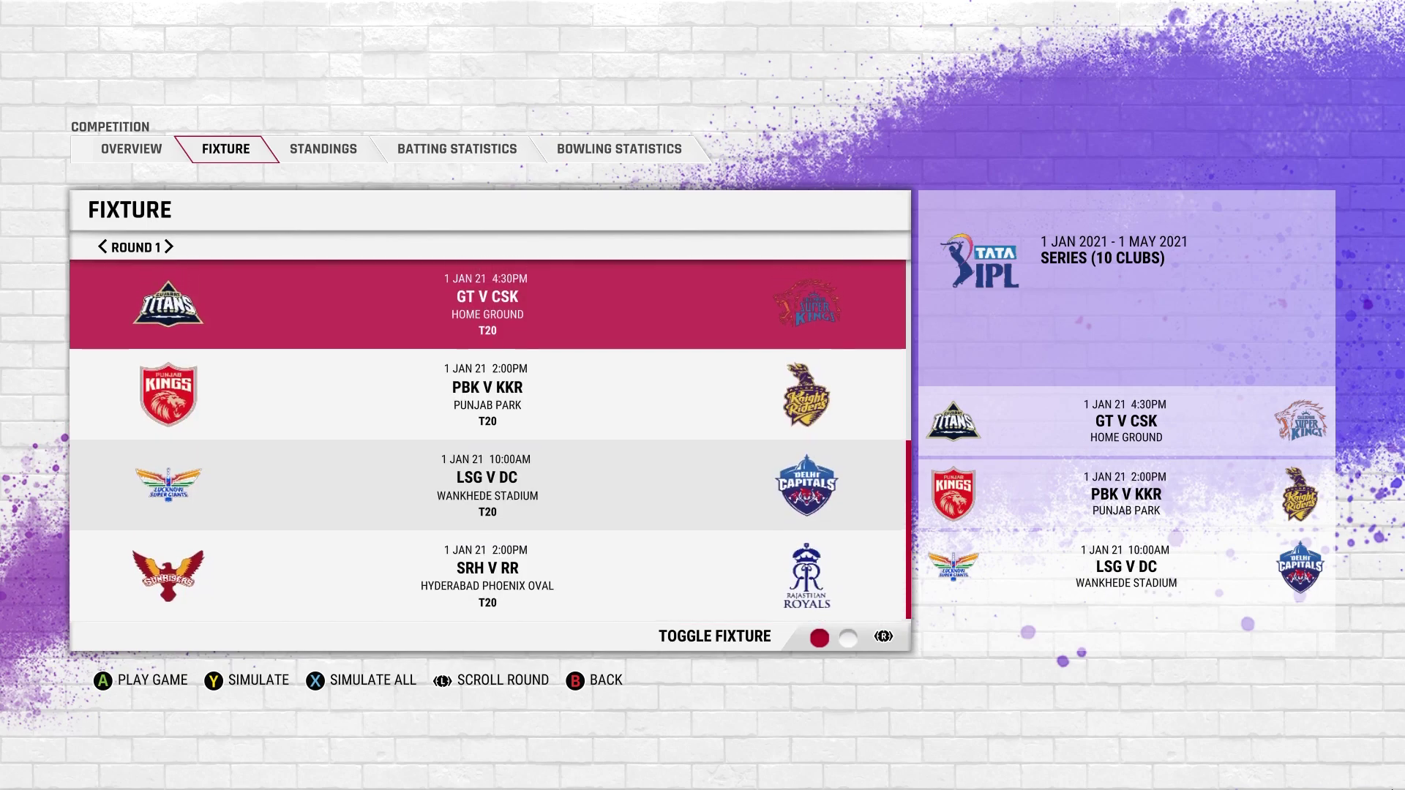
# Look through the round 2 fixtures and venues and return to the round 1 matches
pyautogui.press('Right')
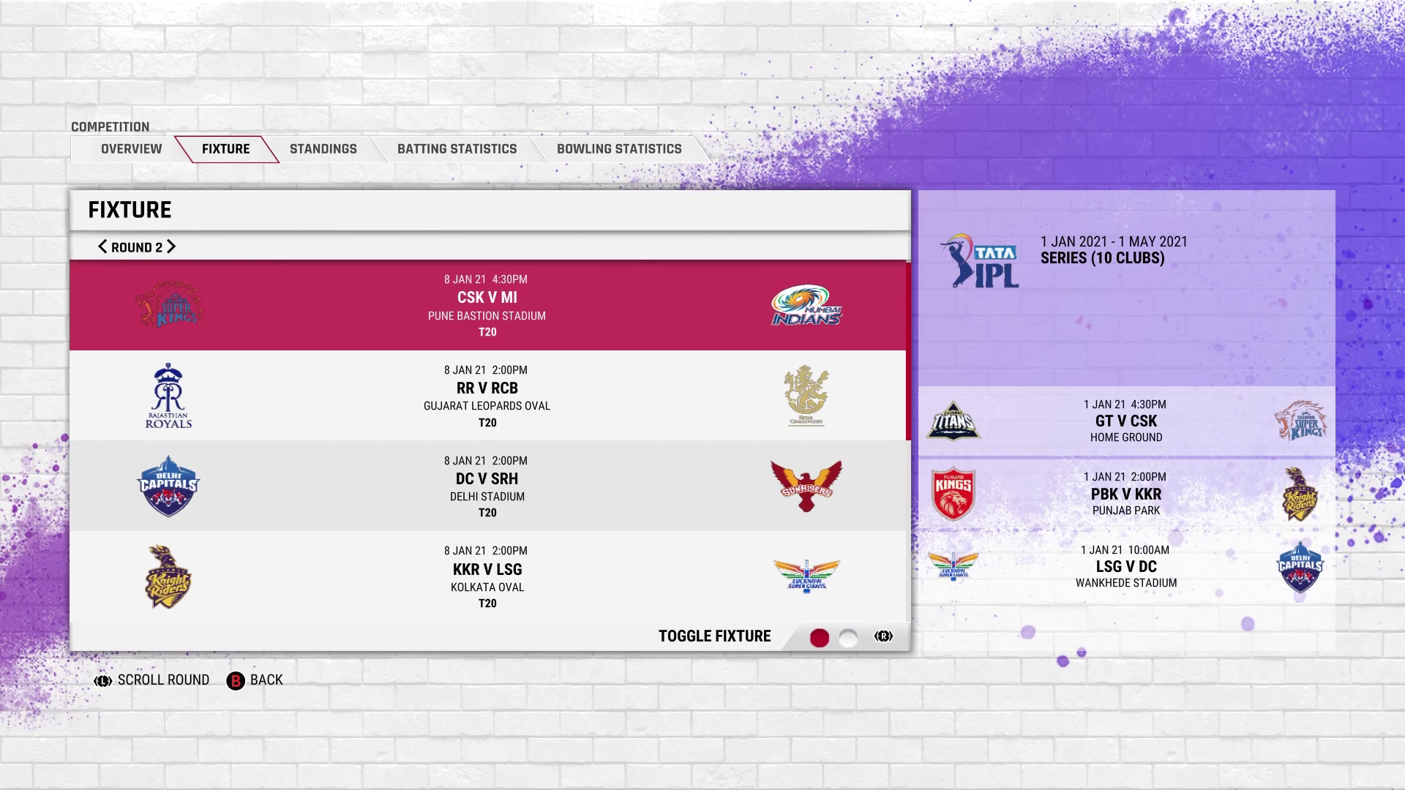
pyautogui.press('Down')
pyautogui.press('Down')
pyautogui.press('Down')
pyautogui.press('Down')
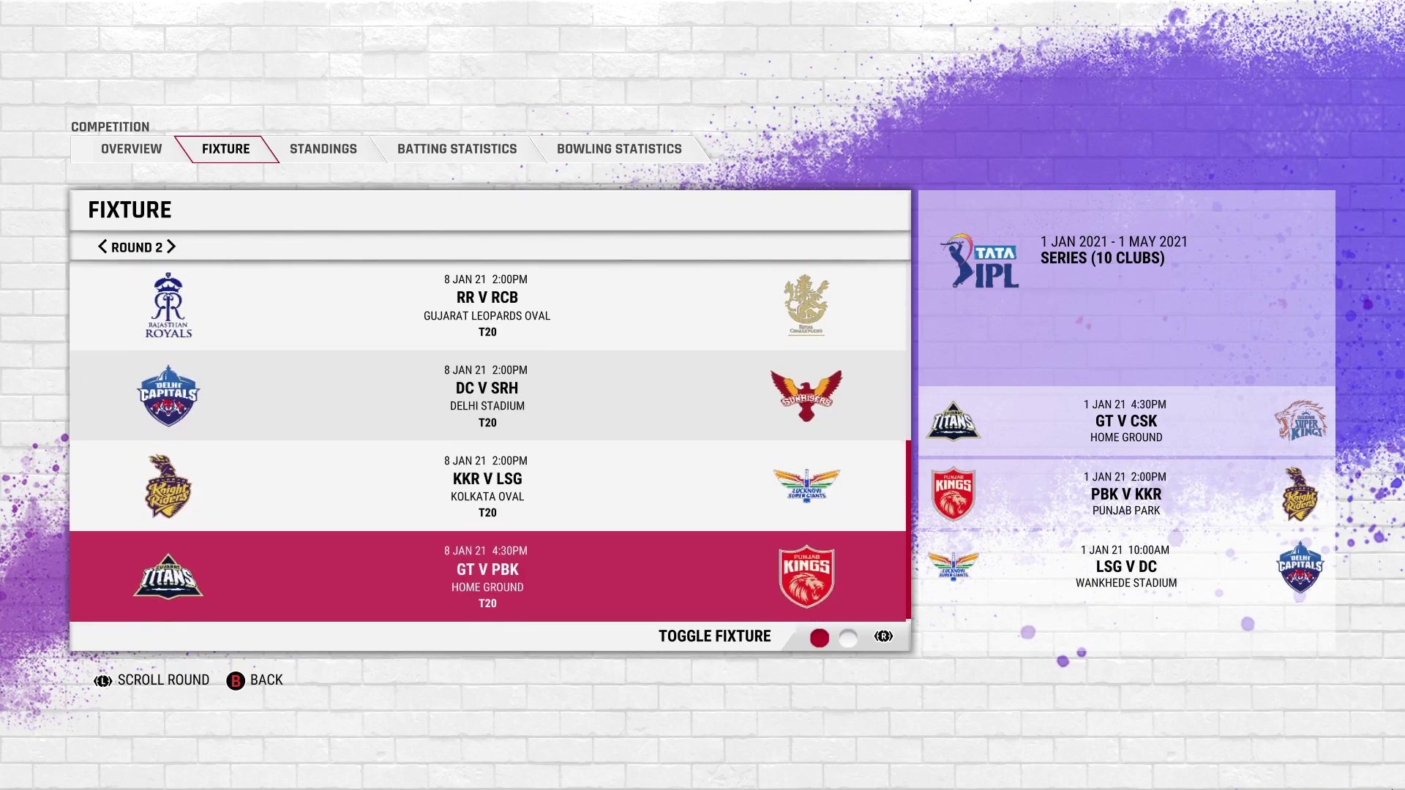
pyautogui.press('Left')
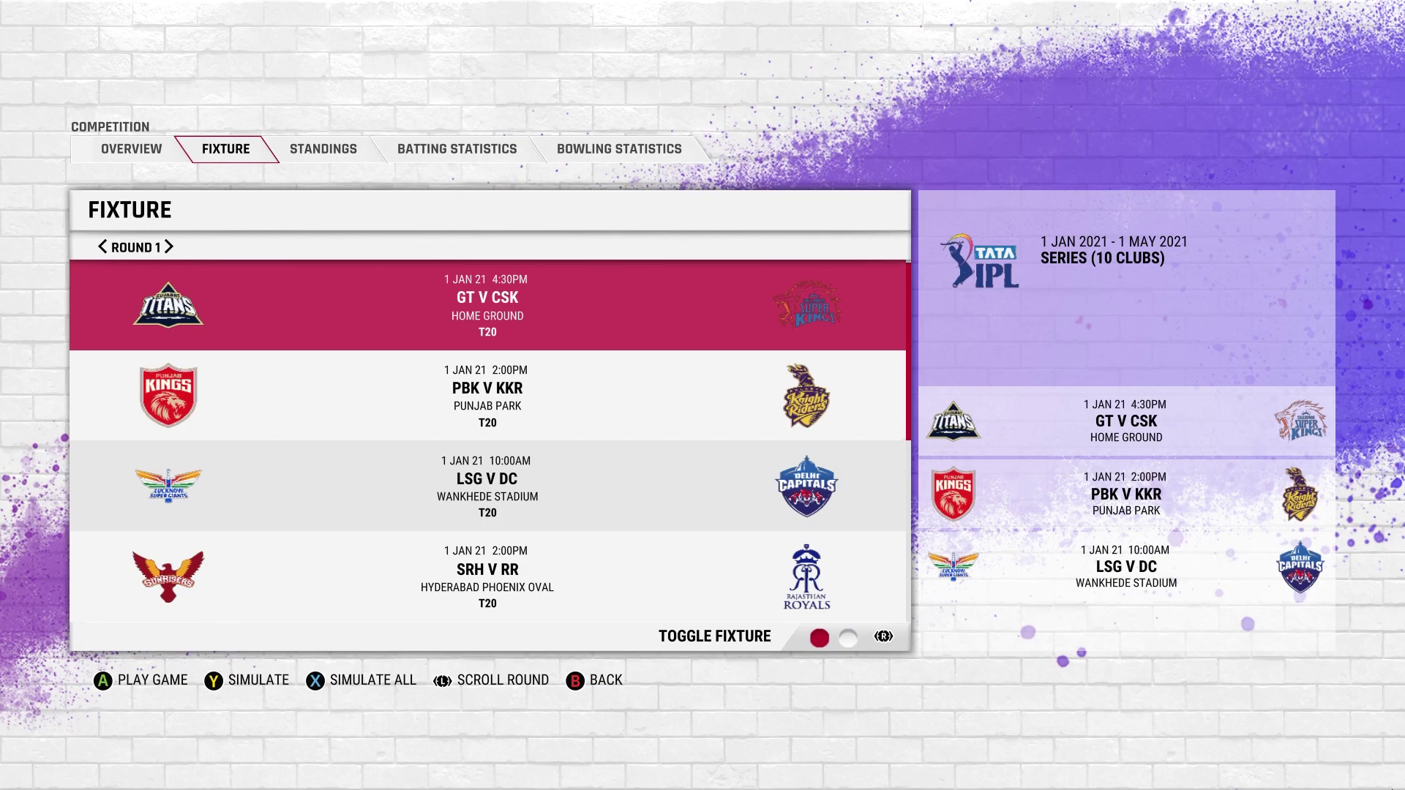
pyautogui.press('Down')
pyautogui.press('Down')
pyautogui.press('Down')
pyautogui.press('Down')
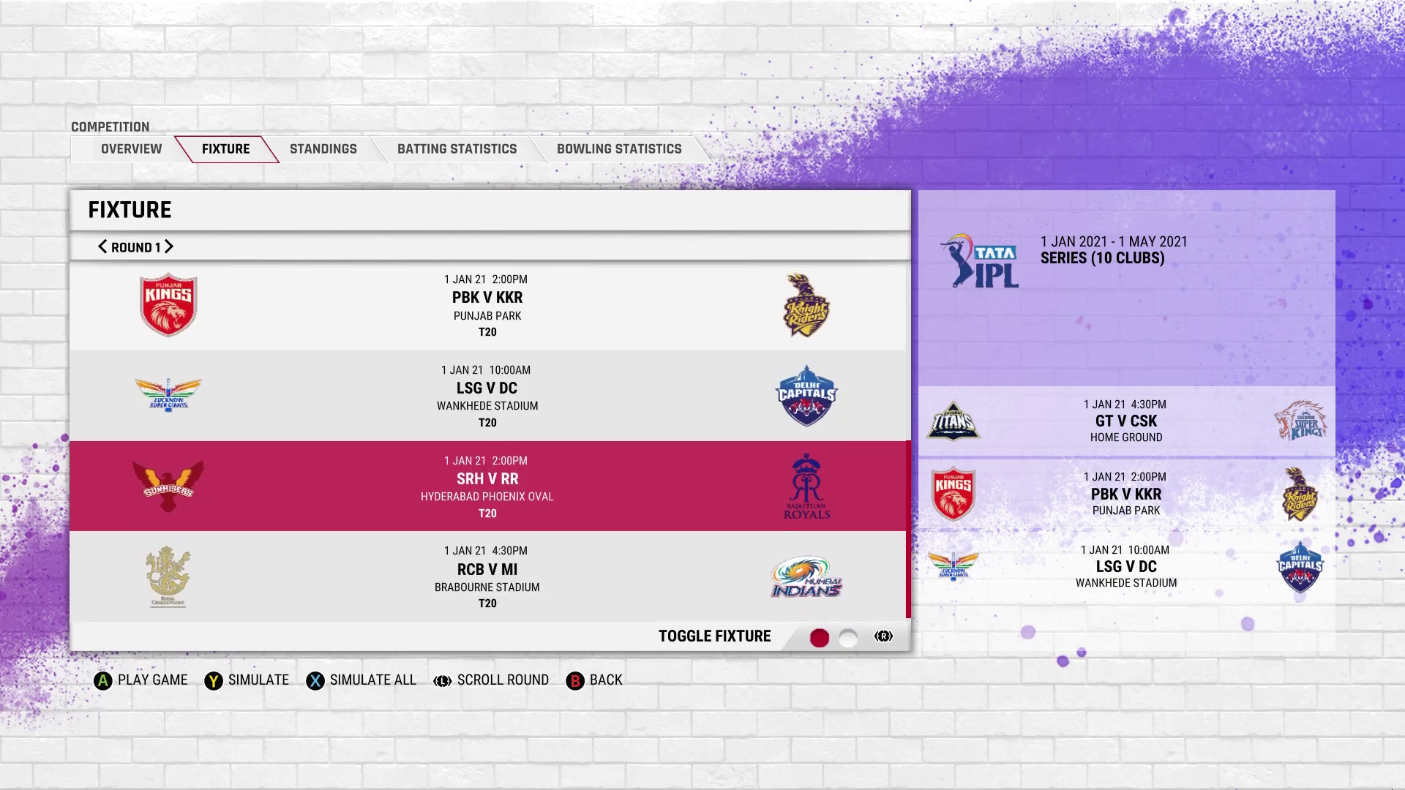
# Open the round 1 GT v CSK match for play and proceed past team selection without adding a controller
pyautogui.press('Up')
pyautogui.press('Up')
pyautogui.press('Up')
pyautogui.press('Up')
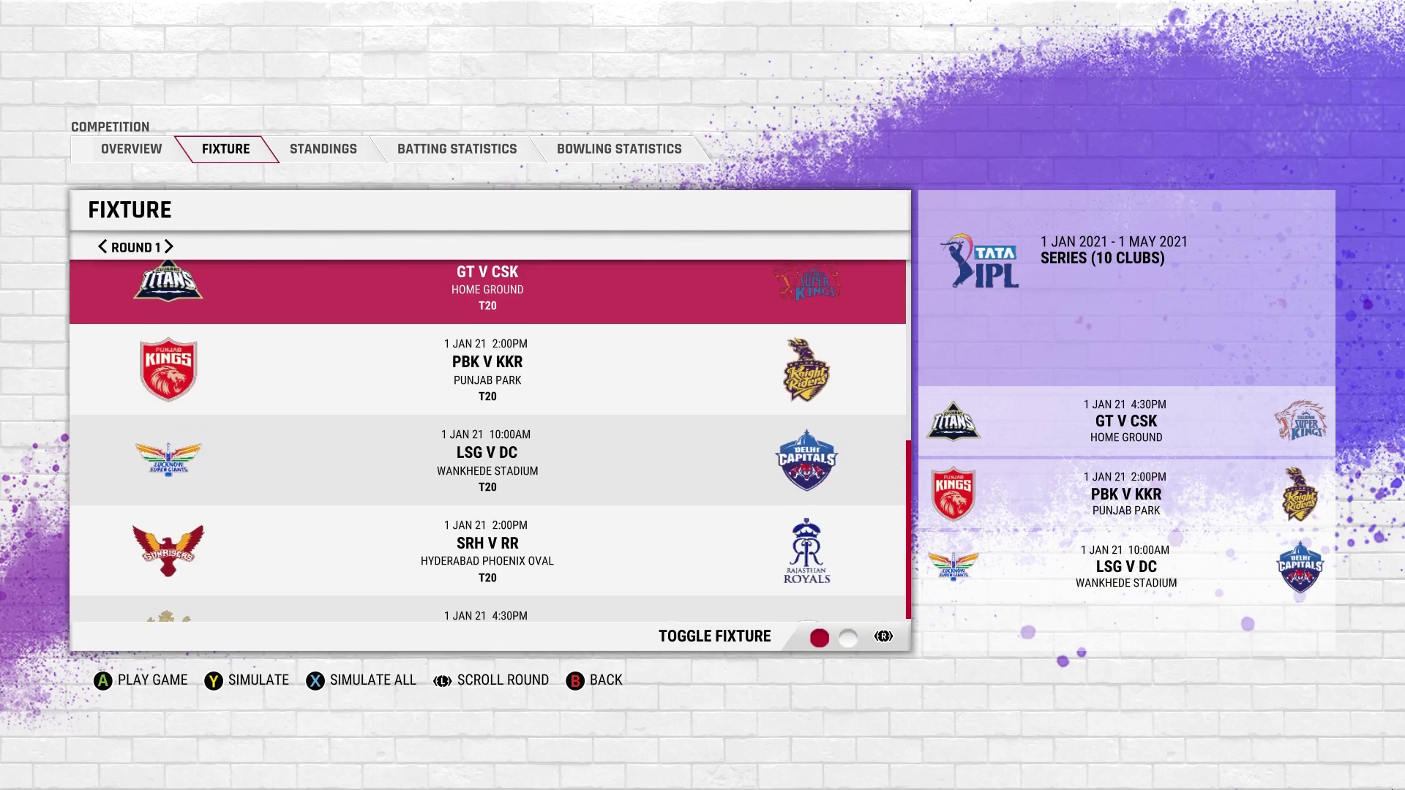
pyautogui.press('Return')
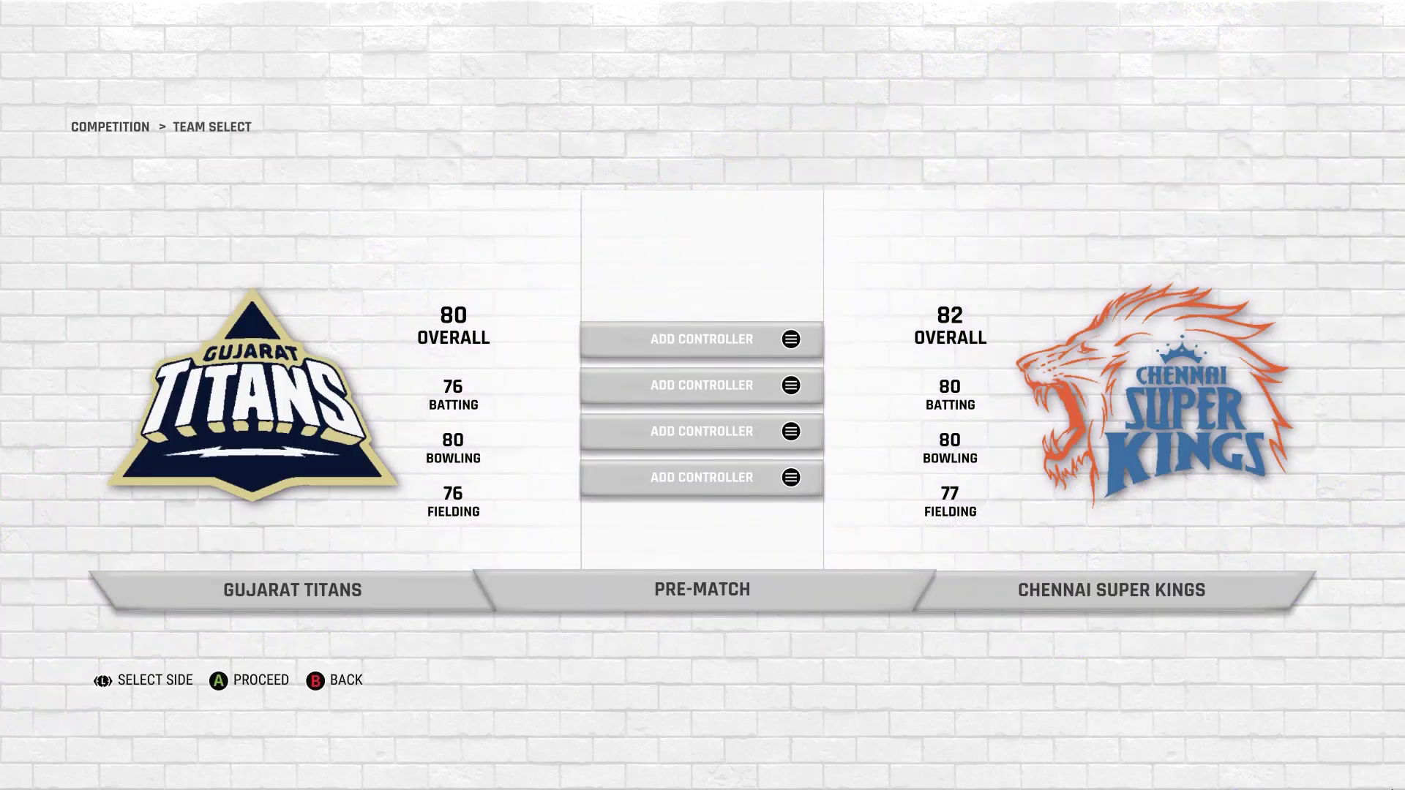
pyautogui.press('Return')
# Set the start time in the GT v CSK match settings to 7:30PM
pyautogui.press('Up')
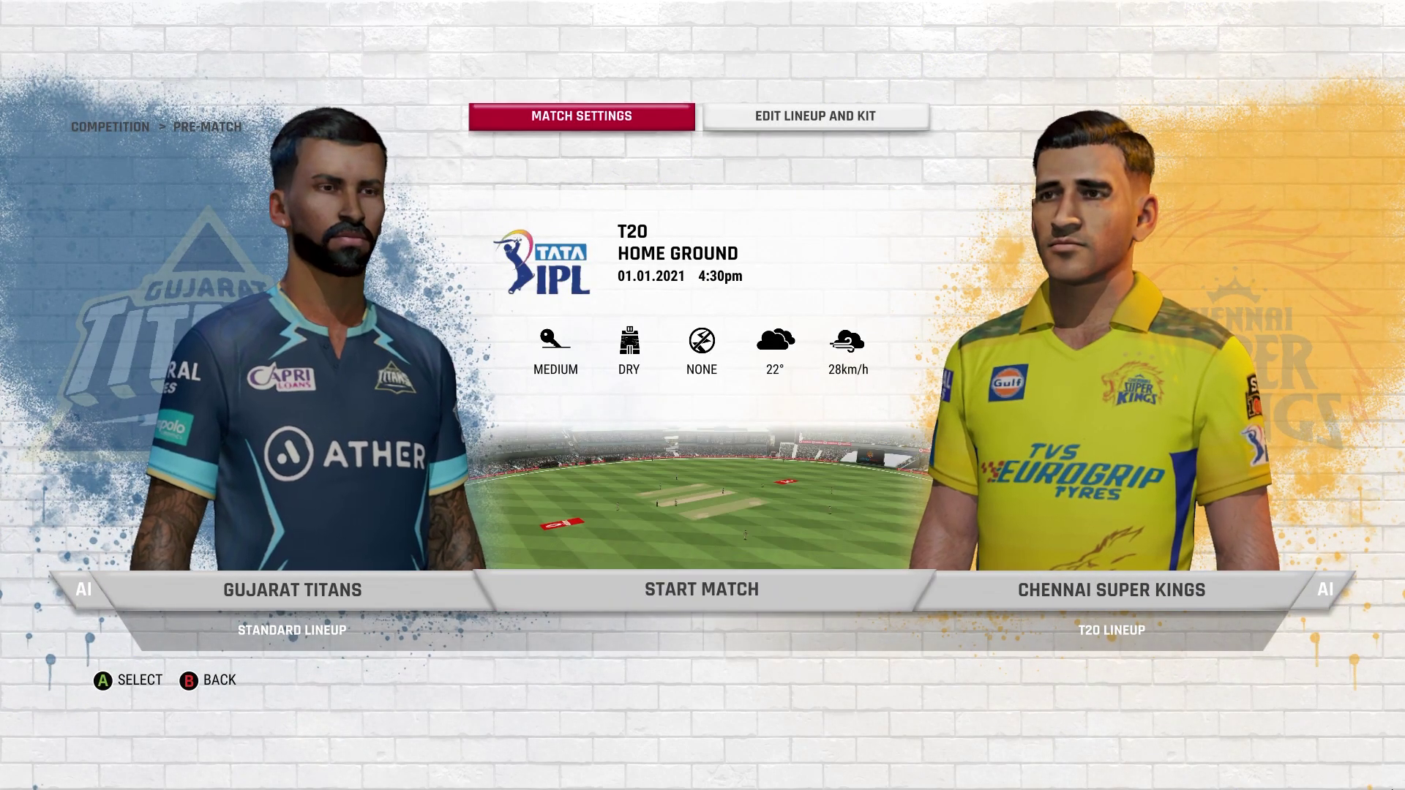
pyautogui.press('Return')
pyautogui.press('Down')
pyautogui.press('Down')
pyautogui.press('Left')
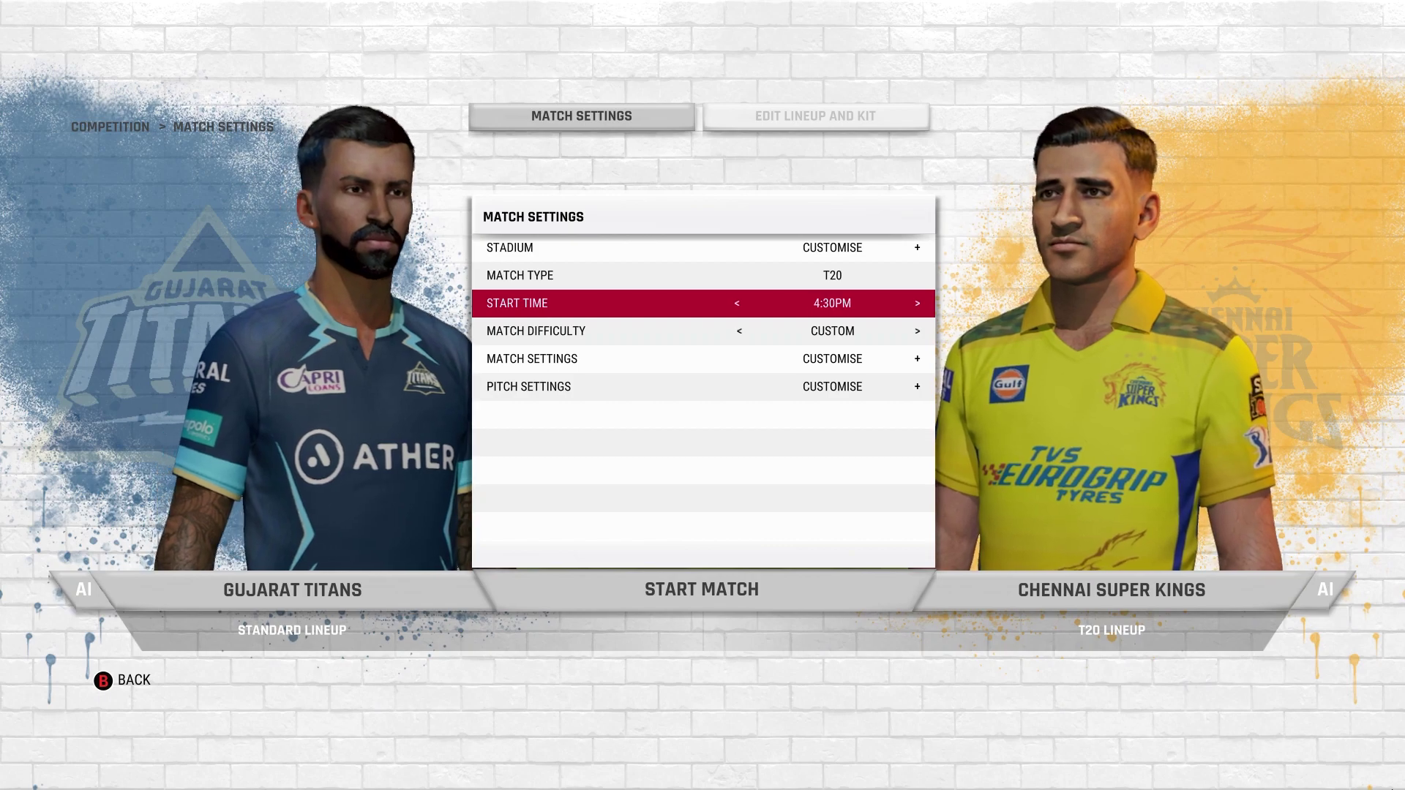
pyautogui.press('Right')
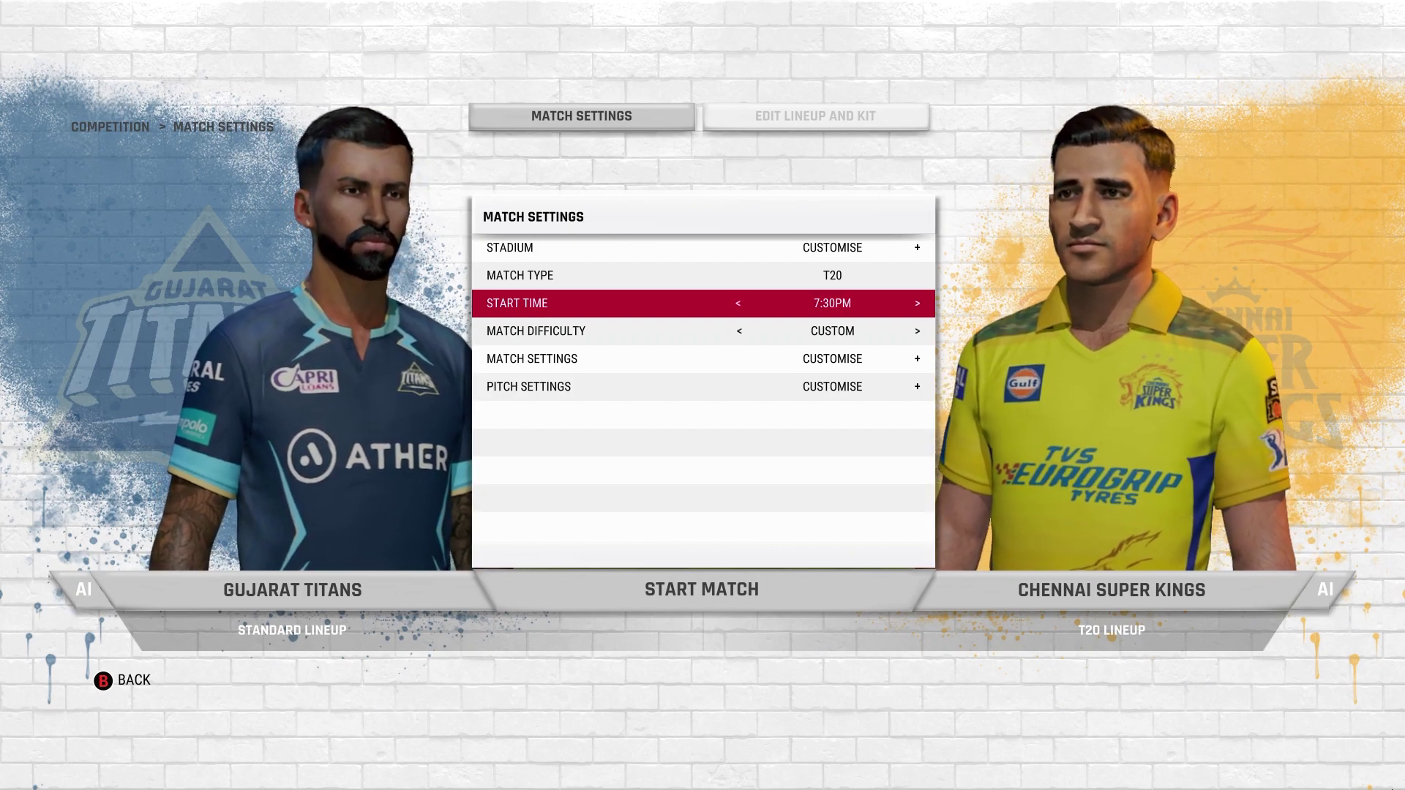
# Look through the custom stadiums available for the GT v CSK match and close the match settings
pyautogui.press('Up')
pyautogui.press('Up')
pyautogui.press('Return')
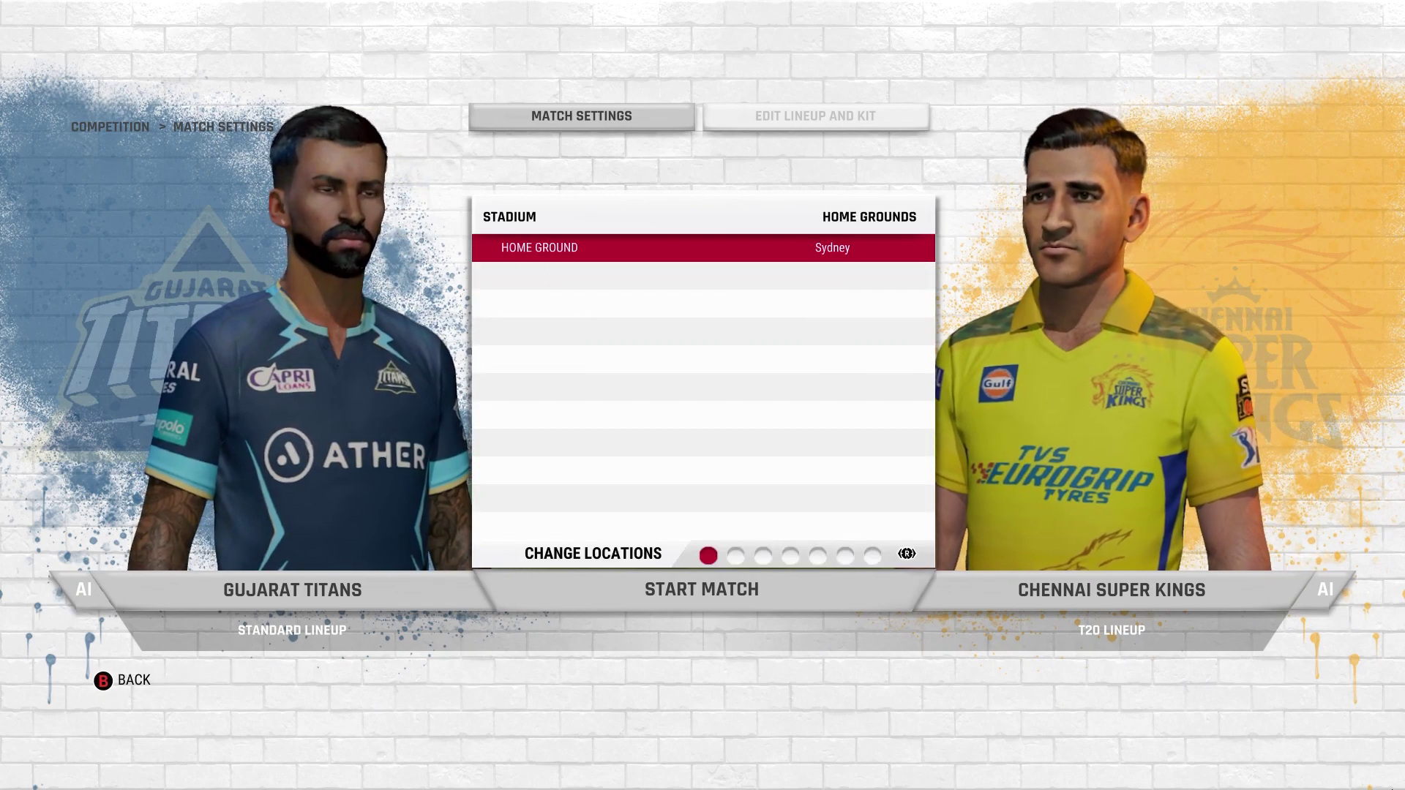
pyautogui.press('Left')
pyautogui.press('Down')
pyautogui.press('Down')
pyautogui.press('Down')
pyautogui.press('Down')
pyautogui.press('Down')
pyautogui.press('Down')
pyautogui.press('Down')
pyautogui.press('Down')
pyautogui.press('Down')
pyautogui.press('Down')
pyautogui.press('Down')
pyautogui.press('Down')
pyautogui.press('Down')
pyautogui.press('Down')
pyautogui.press('Down')
pyautogui.press('Down')
pyautogui.press('Down')
pyautogui.press('Down')
pyautogui.press('Down')
pyautogui.press('Down')
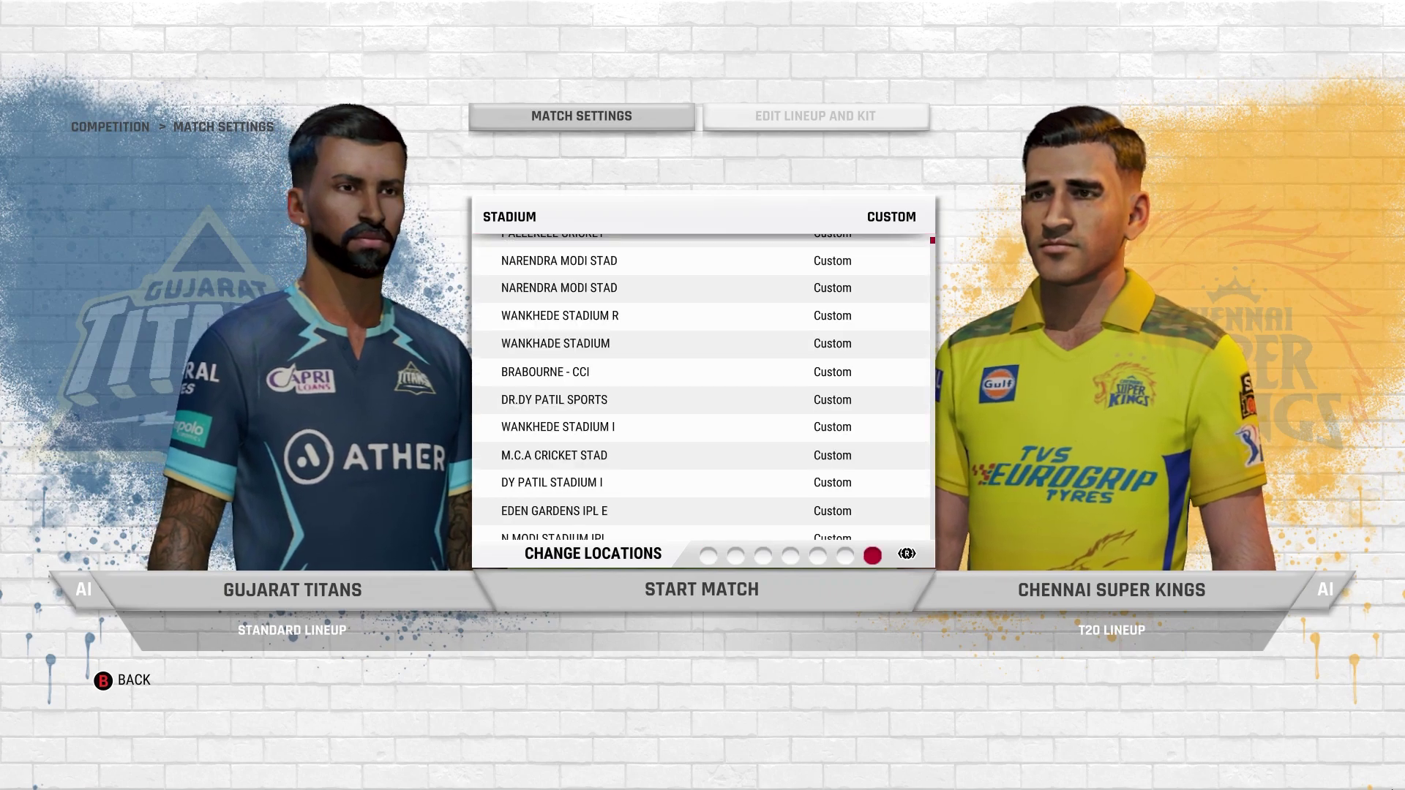
pyautogui.press('Down')
pyautogui.press('Down')
pyautogui.press('Down')
pyautogui.press('Down')
pyautogui.press('Down')
pyautogui.press('Down')
pyautogui.press('Down')
pyautogui.press('Down')
pyautogui.press('Down')
pyautogui.press('Down')
pyautogui.press('Down')
pyautogui.press('Down')
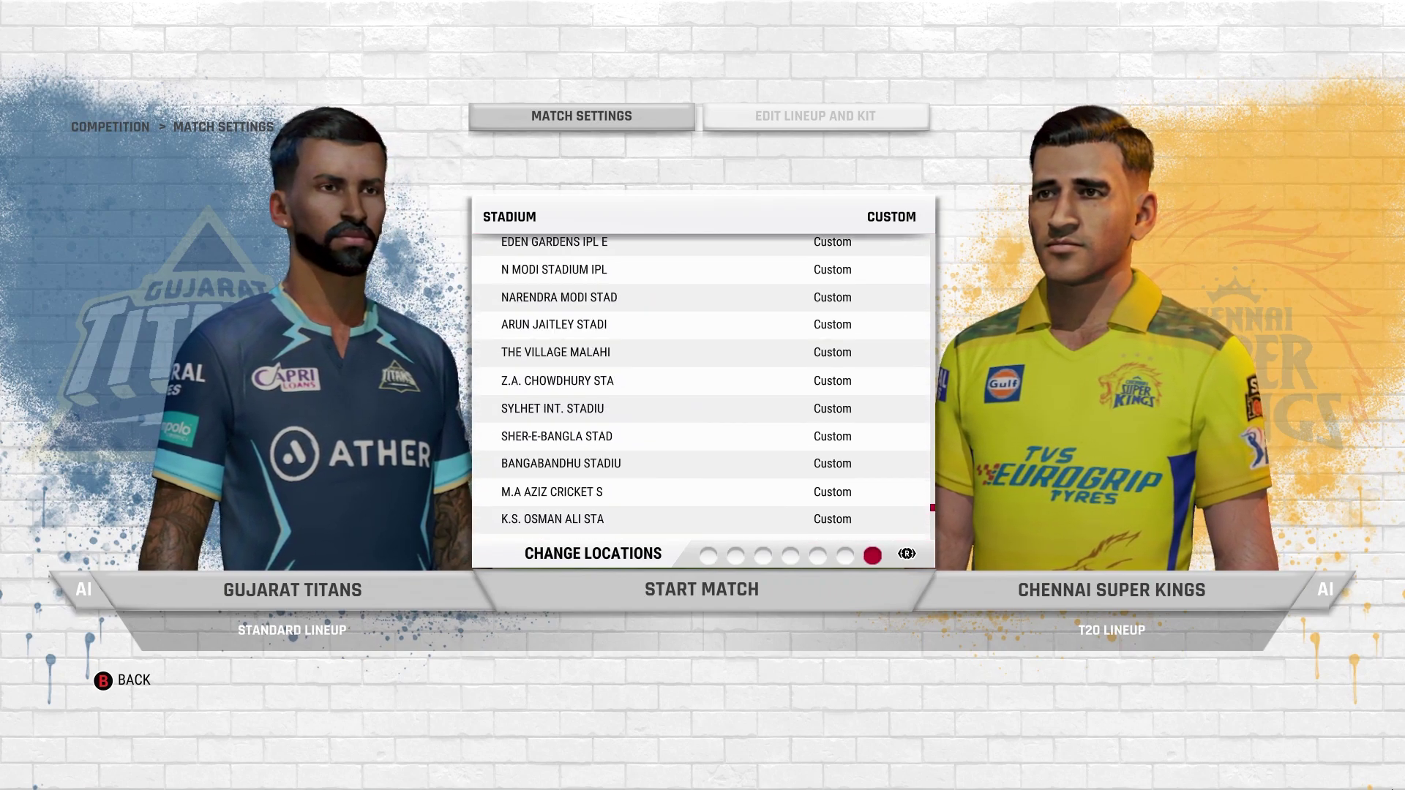
pyautogui.press('Return')
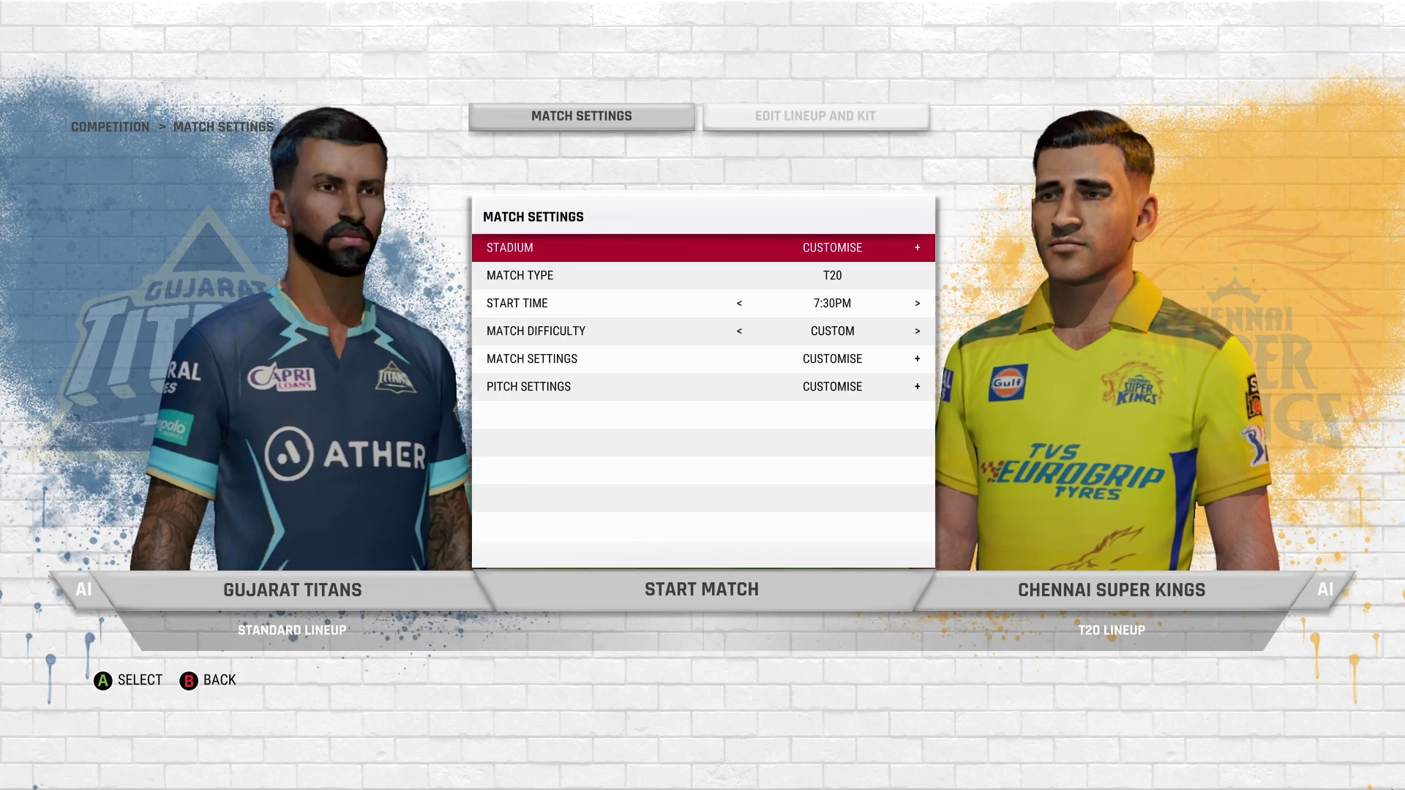
pyautogui.press('Escape')
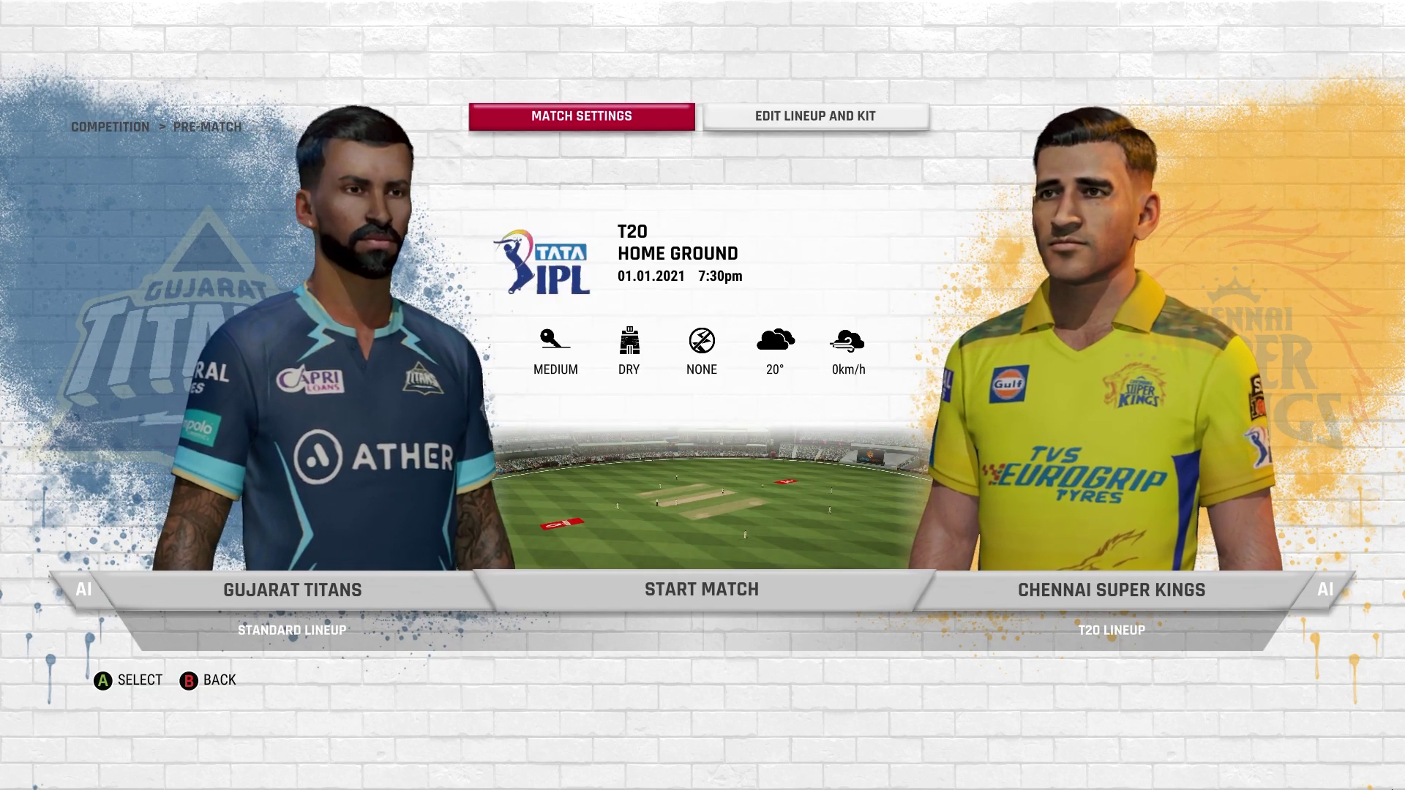
# Leave the GT v CSK pre-match setup and review the round 1 fixtures down to RCB v MI
pyautogui.press('Return')
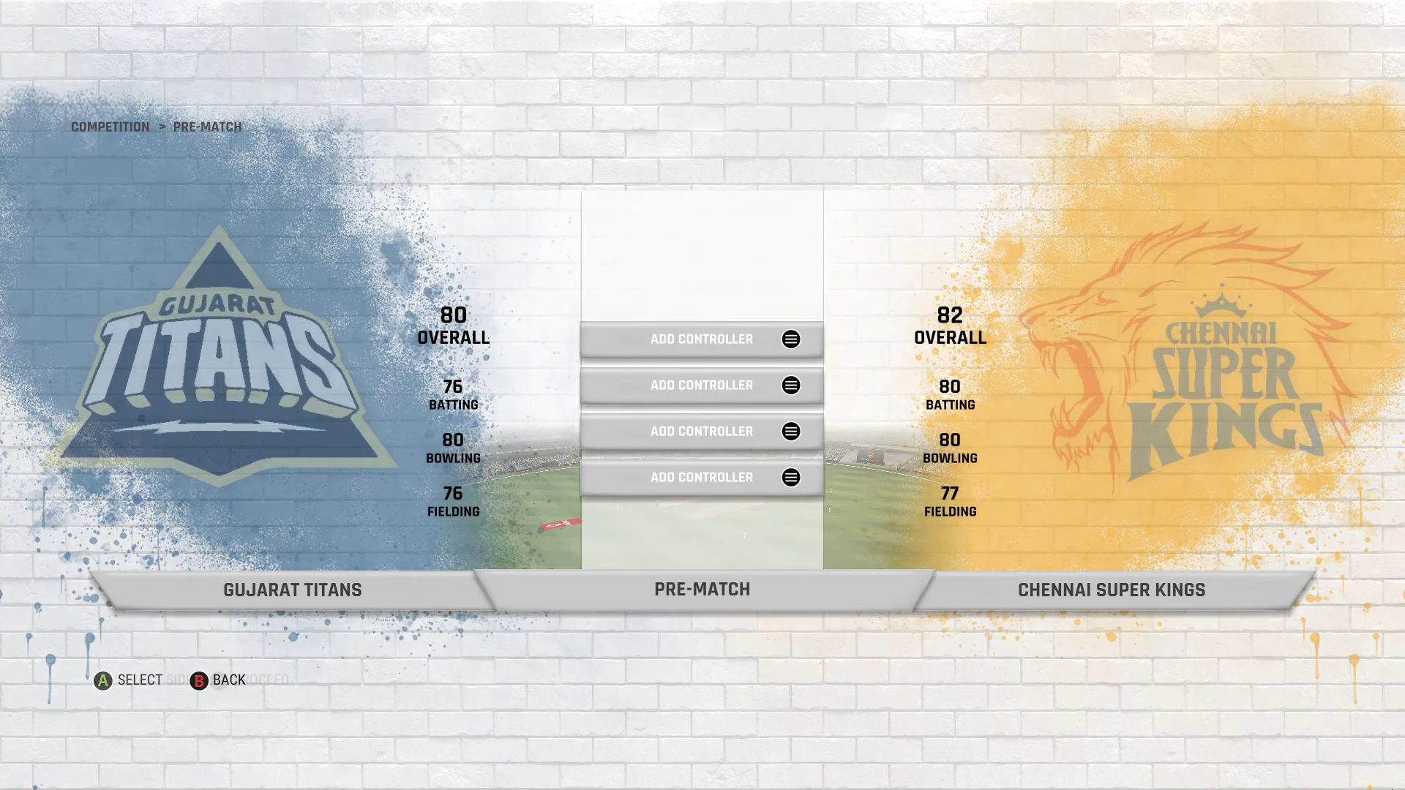
pyautogui.press('Escape')
pyautogui.press('Escape')
pyautogui.press('e')
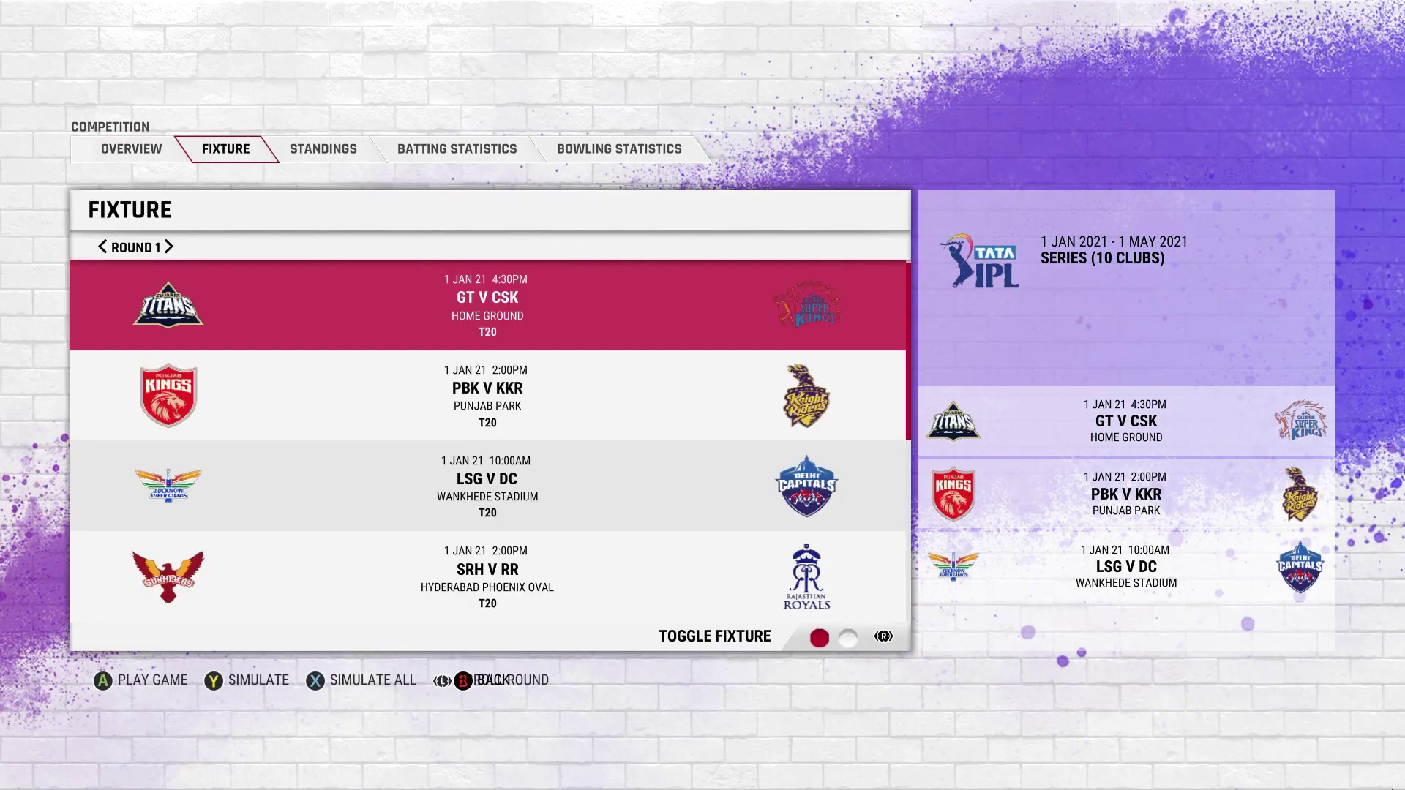
pyautogui.press('Down')
pyautogui.press('Down')
pyautogui.press('Down')
pyautogui.press('Down')
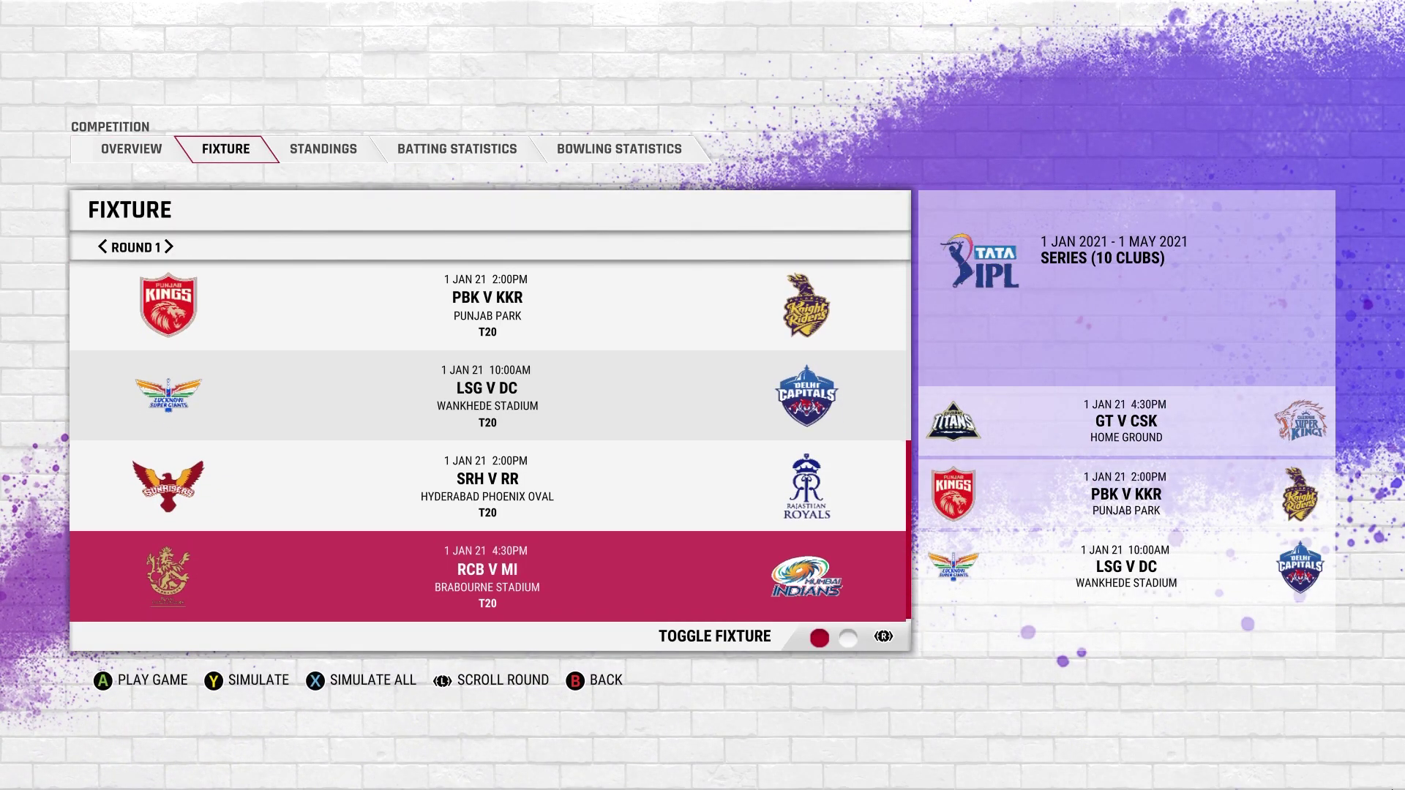
# Exit the IPL competition and the list of saved competitions to return to the home screen
pyautogui.press('Escape')
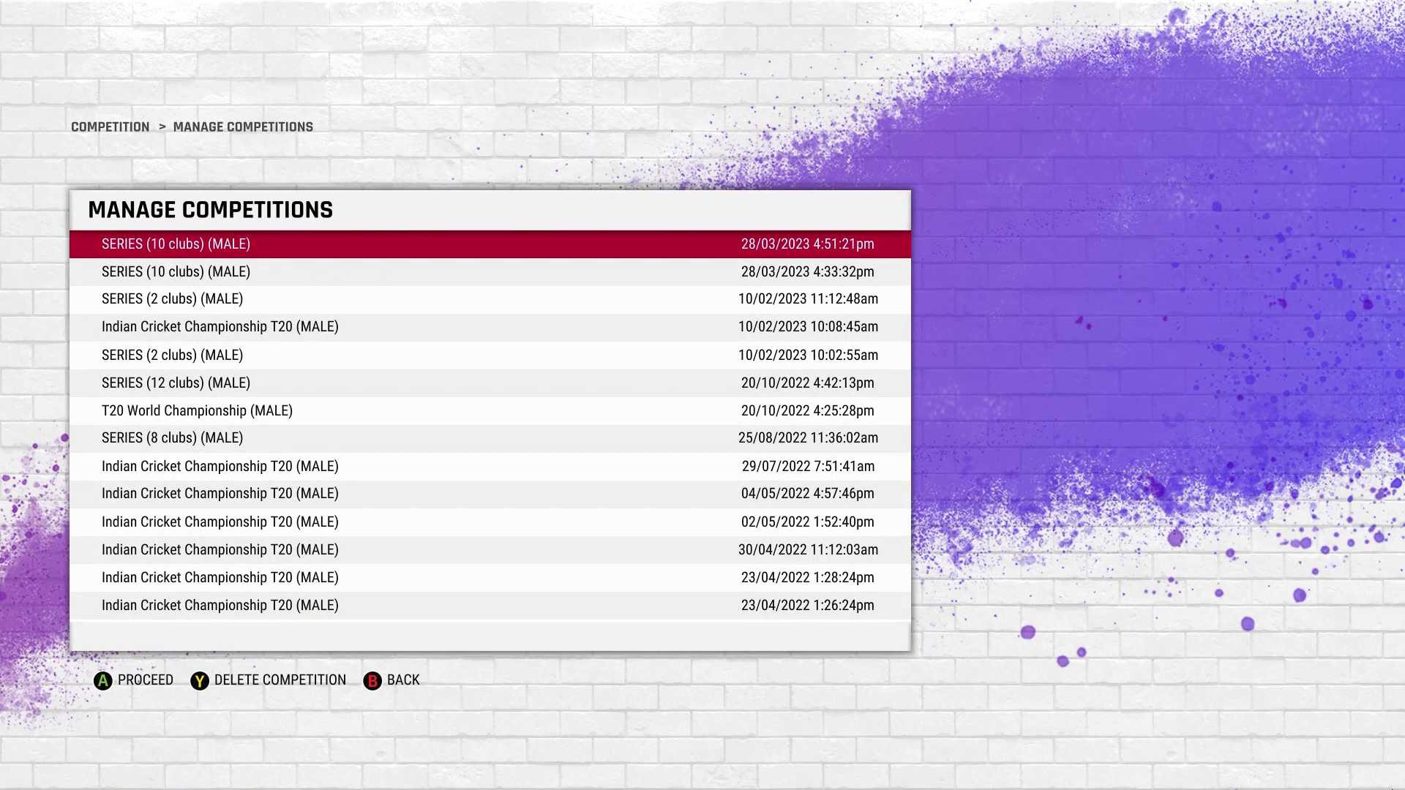
pyautogui.press('Escape')
pyautogui.press('q')
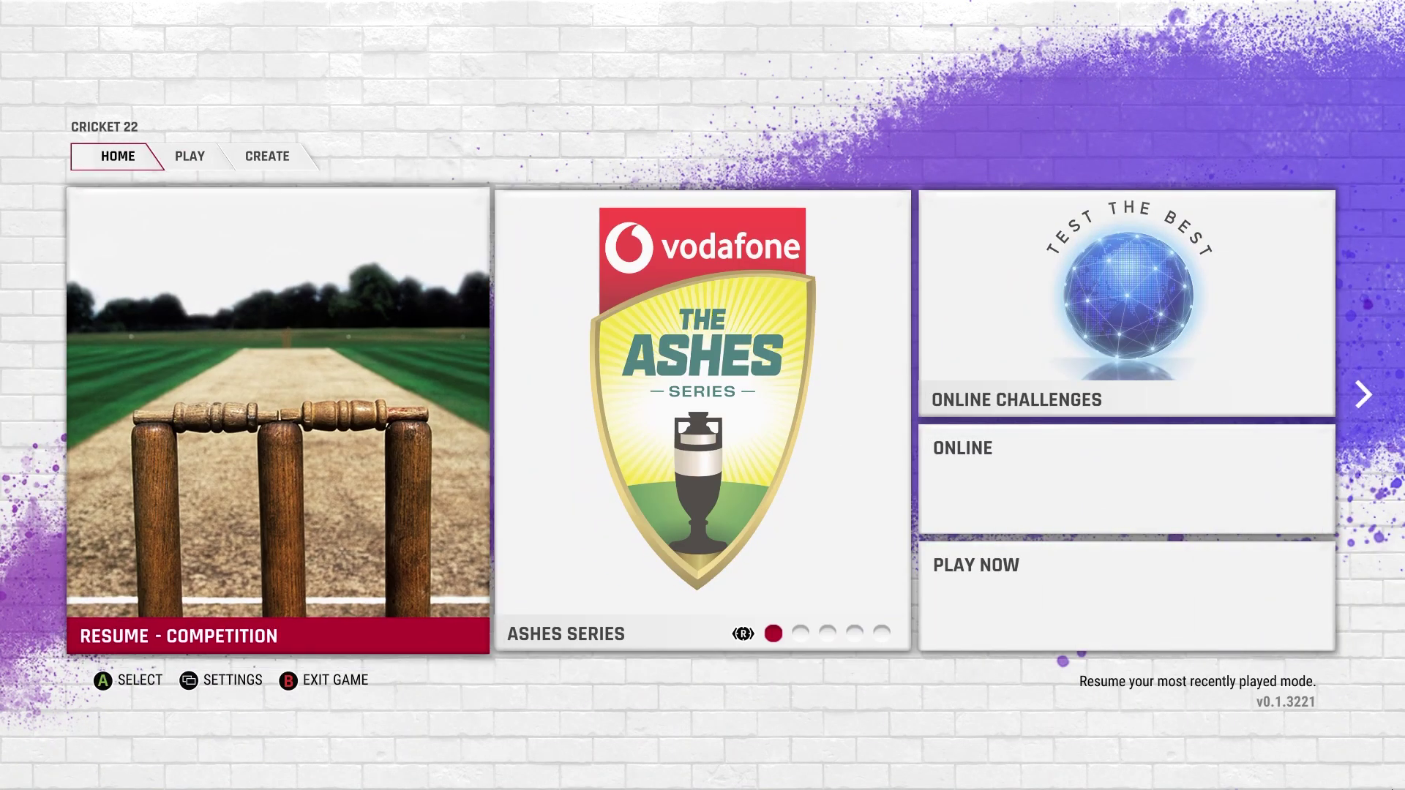
# Look over the Create section with its team, design and match management options and return to the home screen
pyautogui.press('q')
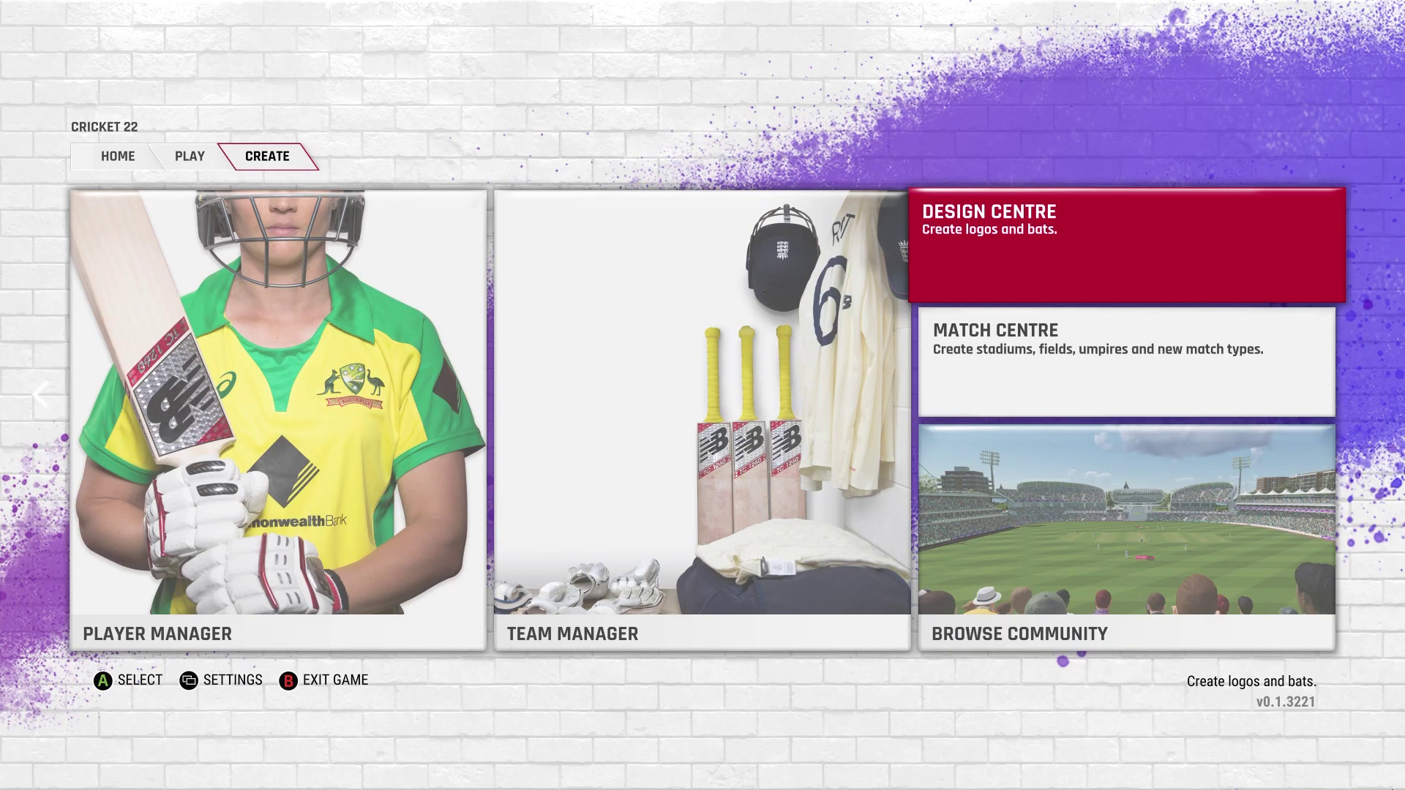
pyautogui.press('Left')
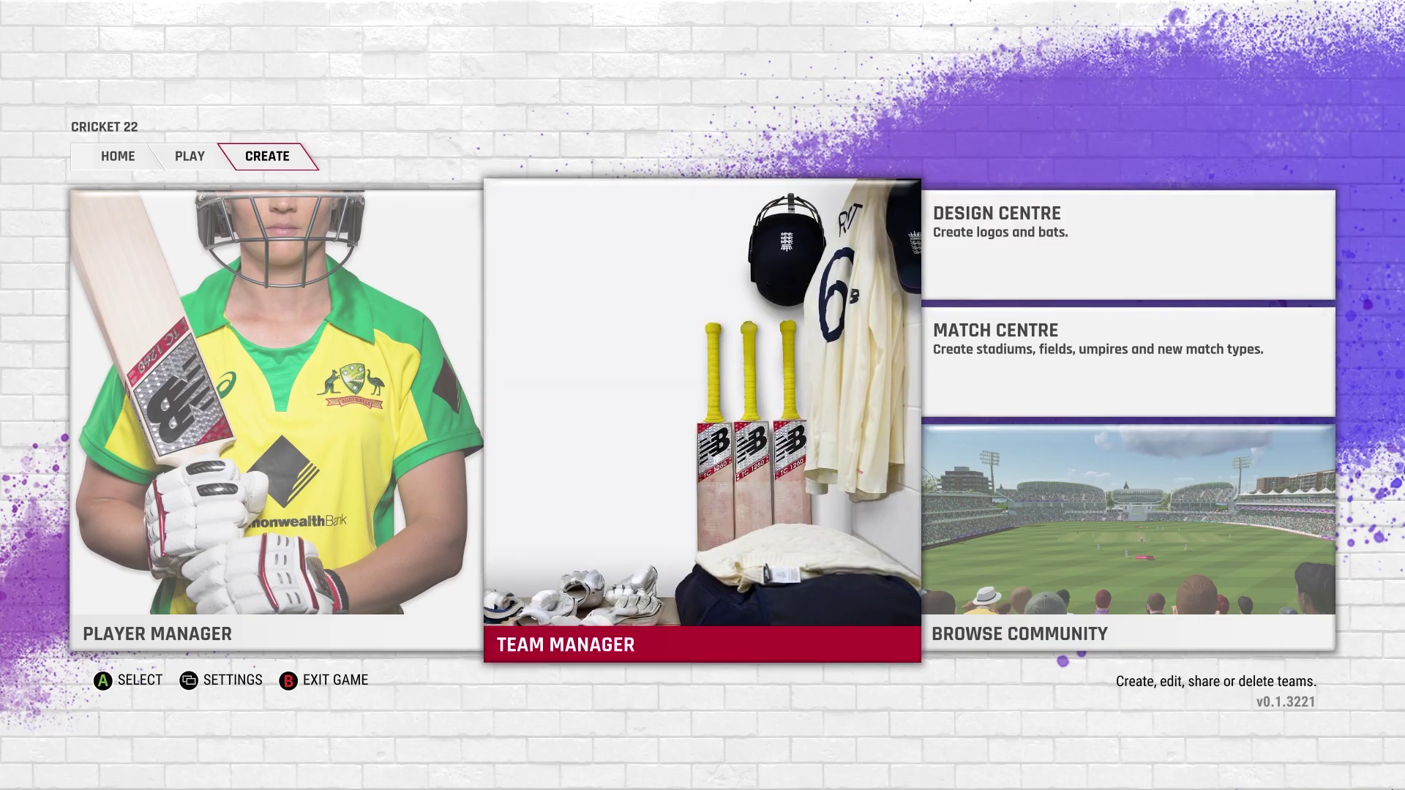
pyautogui.press('q')
pyautogui.press('q')
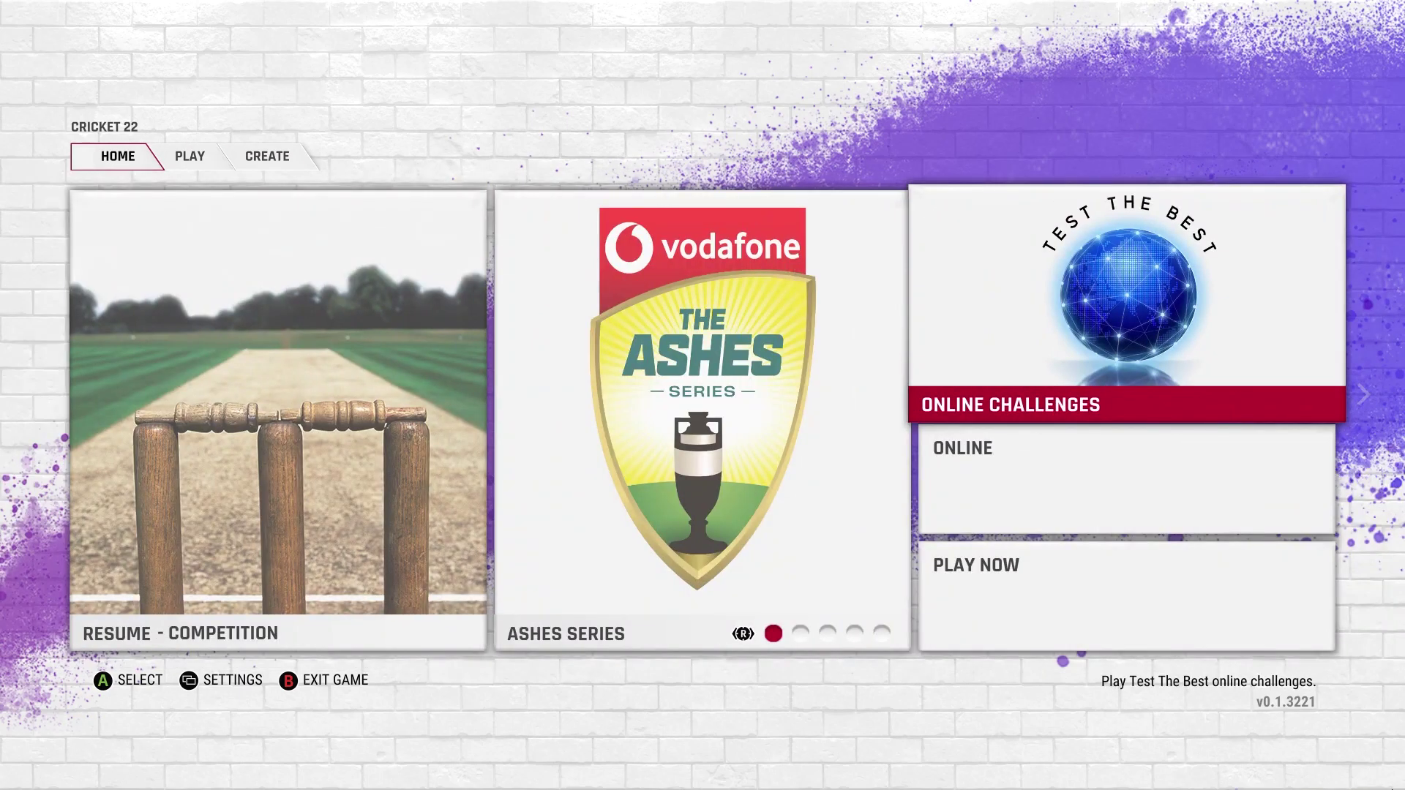